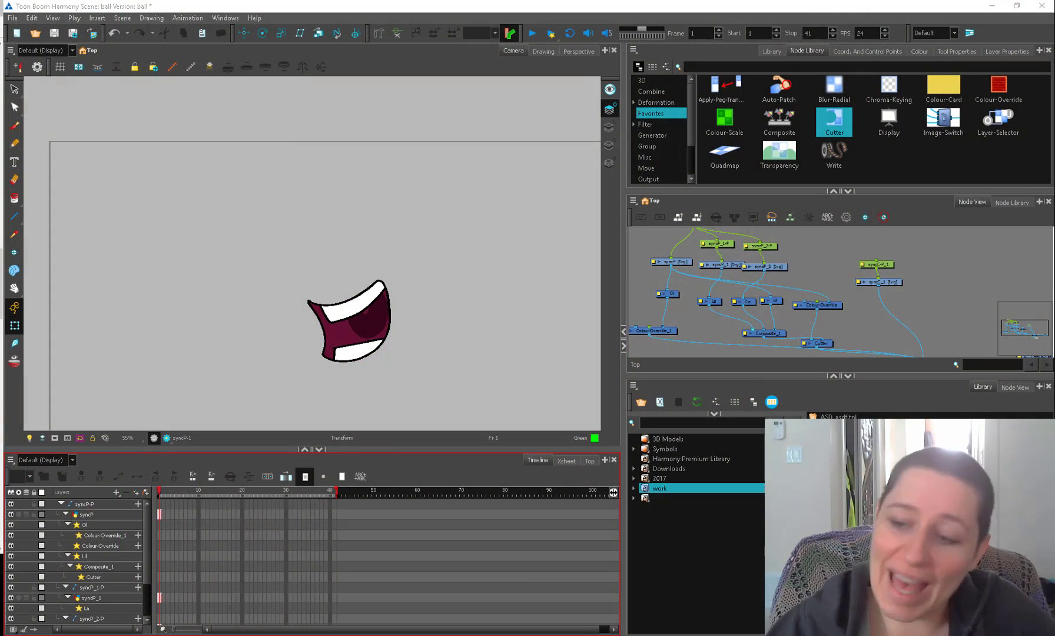
Move Composite_1 beneath the Ca node and shift the syncP_1 drawing node slightly lower in the network.
left_click_drag(784, 333, 767, 332)
left_click(771, 314)
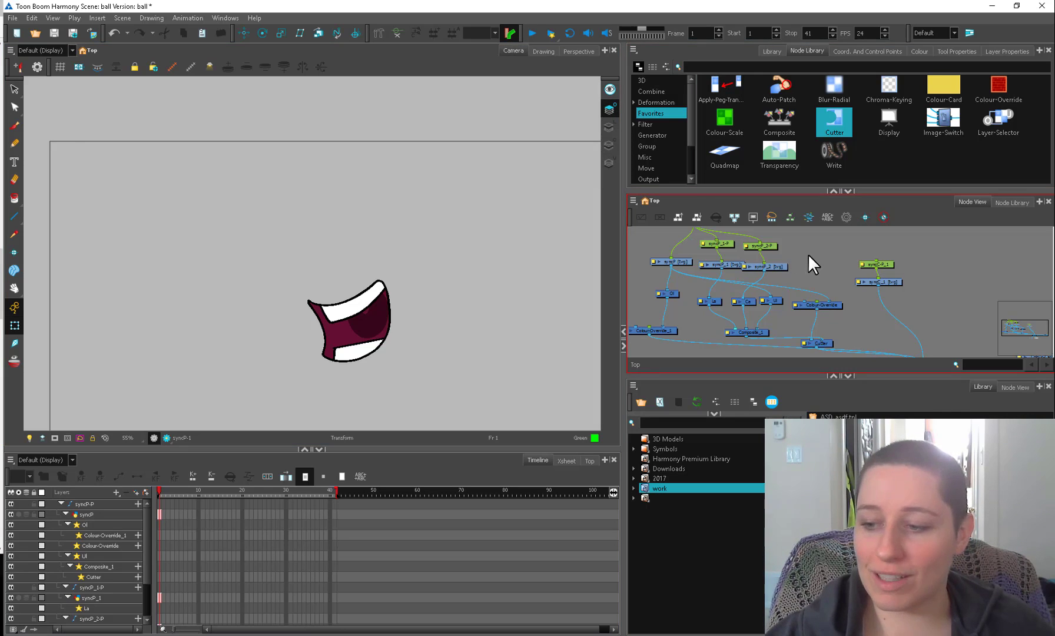
left_click_drag(728, 262, 724, 272)
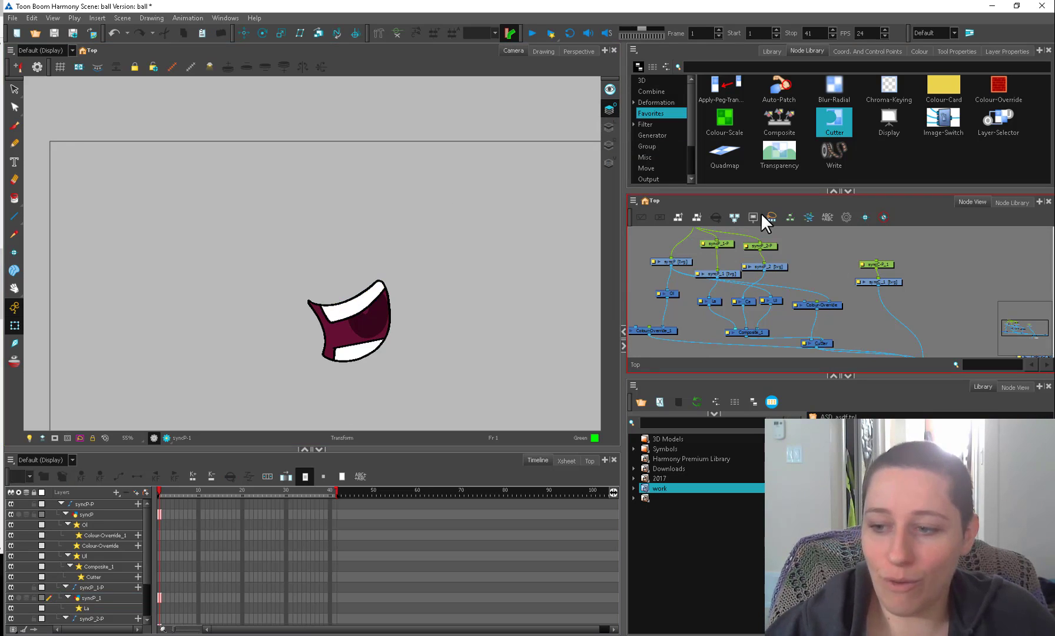
Enlarge the node network view and rearrange the syncP drawing, its overlay (Ol) node and the syncP-P peg.
left_click_drag(744, 191, 741, 170)
left_click_drag(707, 363, 711, 436)
left_click(670, 301)
left_click_drag(671, 301, 672, 298)
left_click_drag(673, 317, 662, 327)
left_click_drag(705, 242, 706, 235)
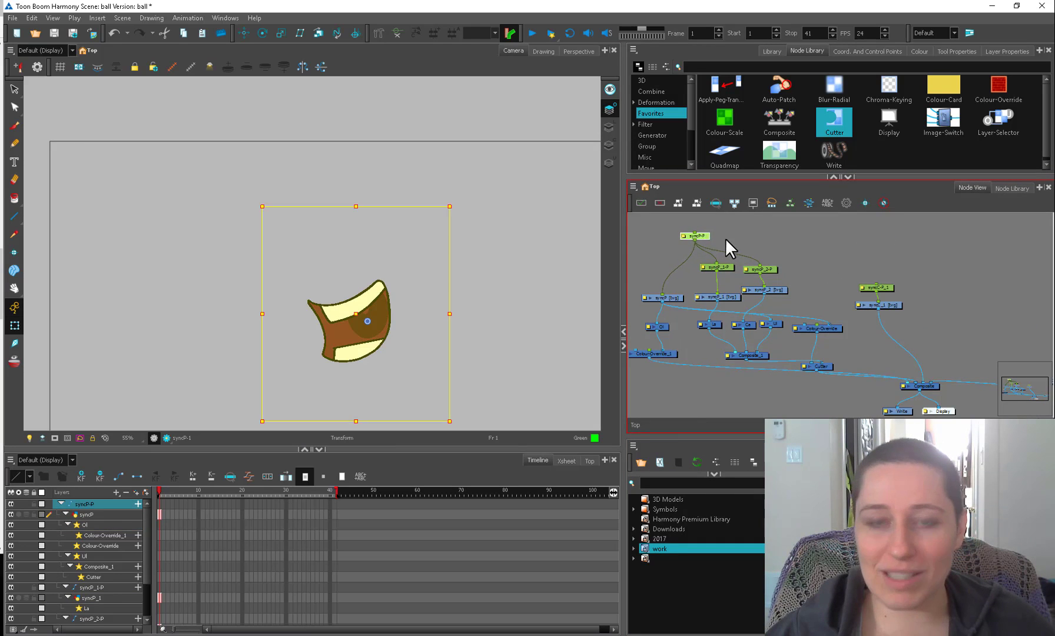
left_click(725, 238)
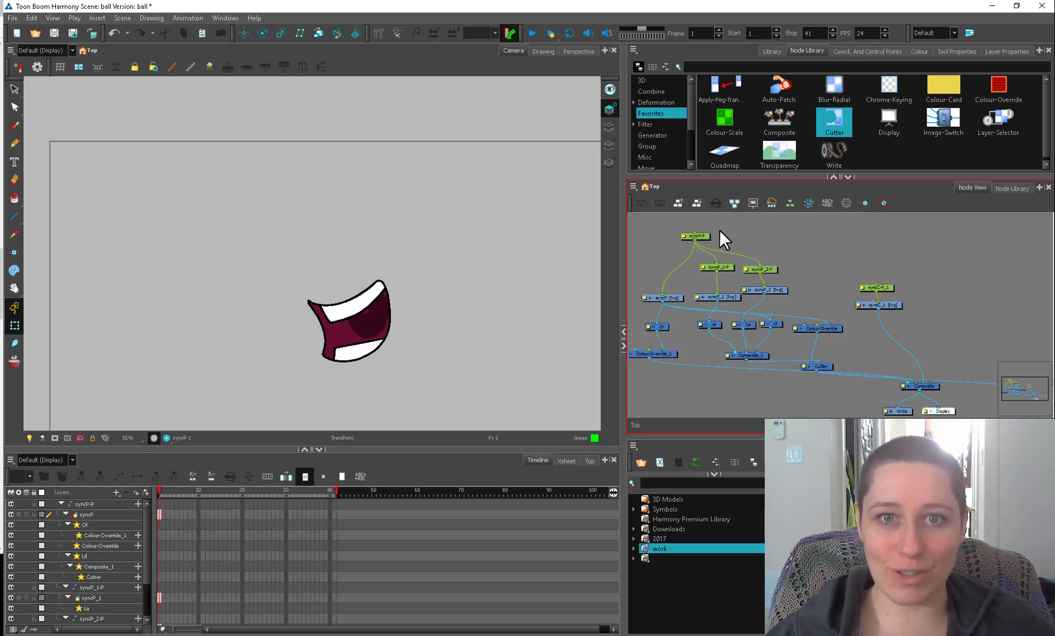
Shift the syncP_2 drawing node slightly lower and place the Cutter node below Composite_1.
left_click_drag(778, 289, 777, 298)
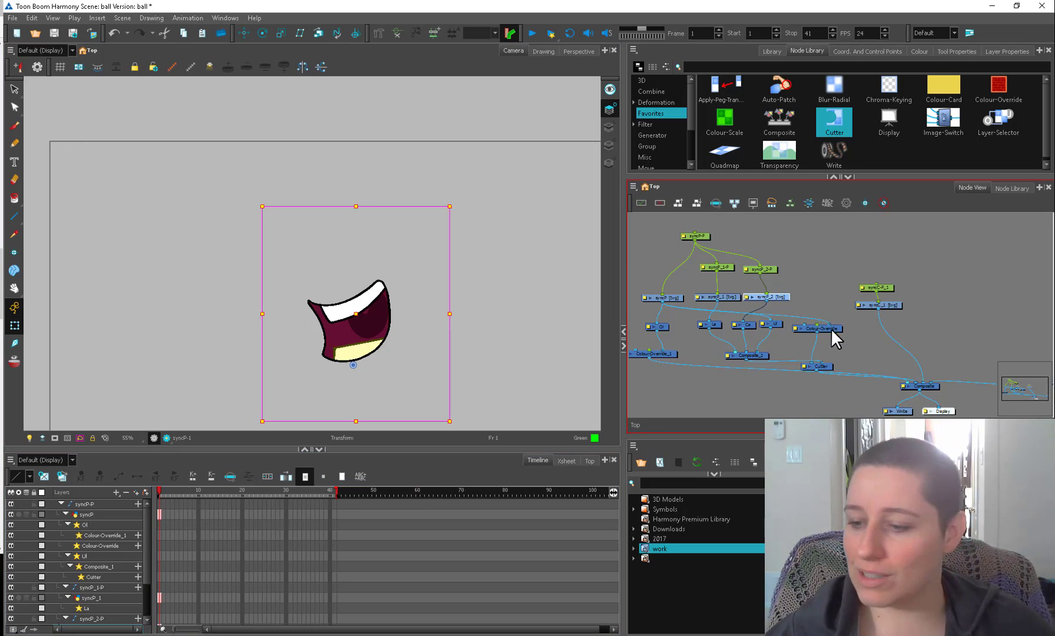
left_click_drag(763, 356, 797, 385)
left_click(869, 354)
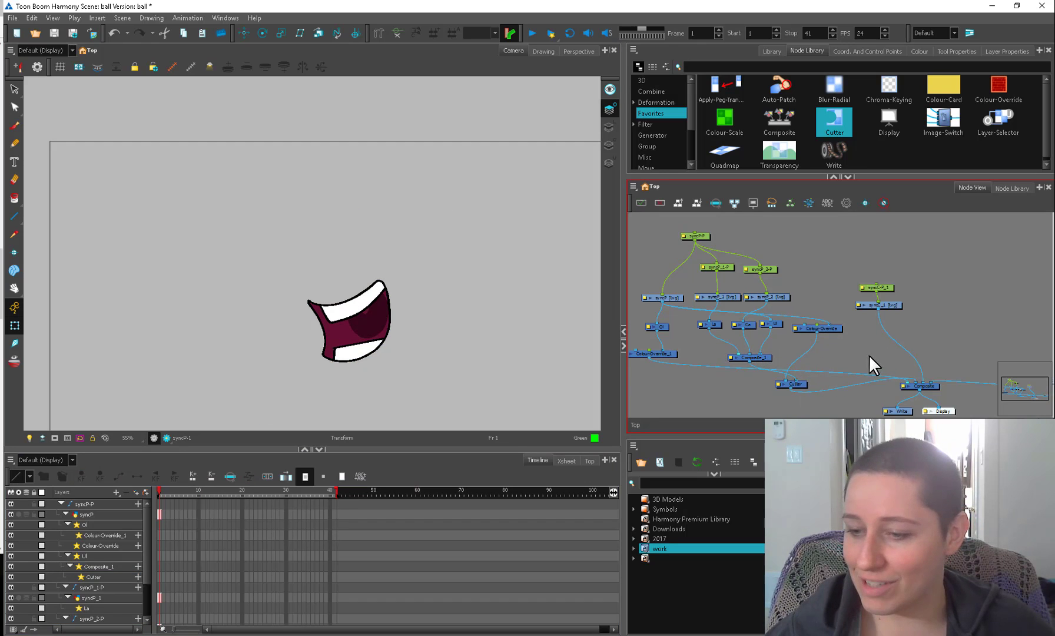
left_click(783, 246)
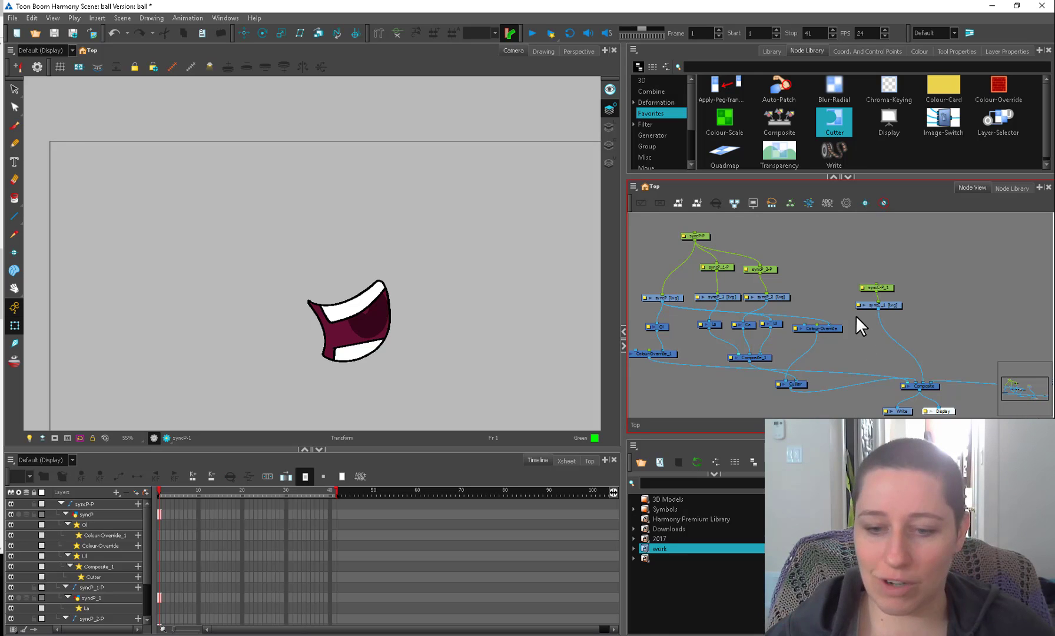
Try moving the upper teeth and scaling the syncP mouth drawing in the camera view, undoing each test.
left_click(365, 310)
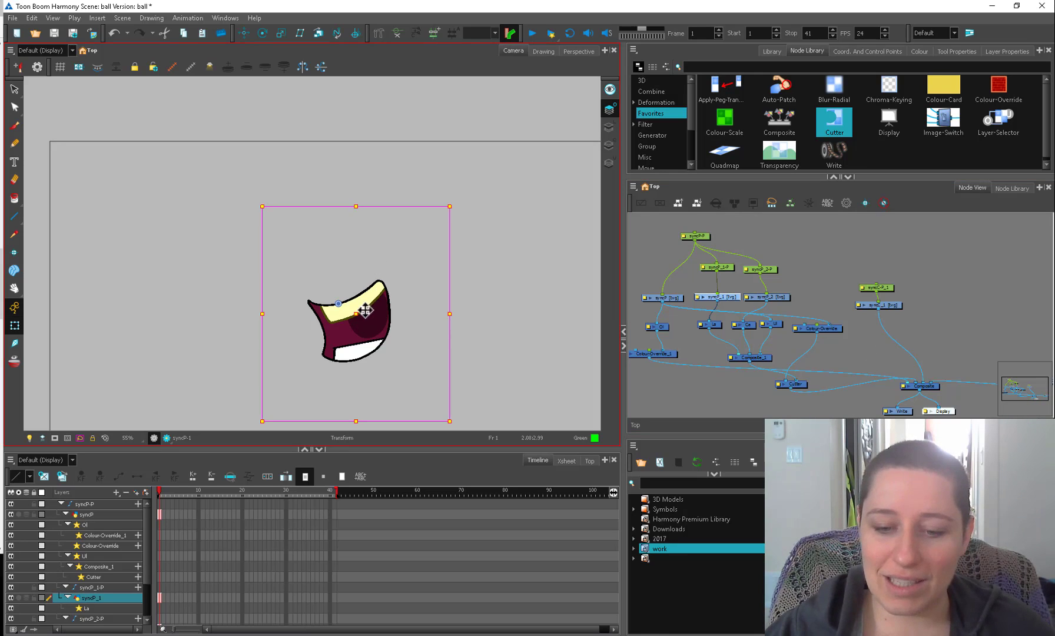
mouse_move(366, 310)
left_mouse_down()
mouse_move(357, 290)
mouse_move(367, 308)
left_mouse_up()
key("ctrl+z")
left_click(367, 355)
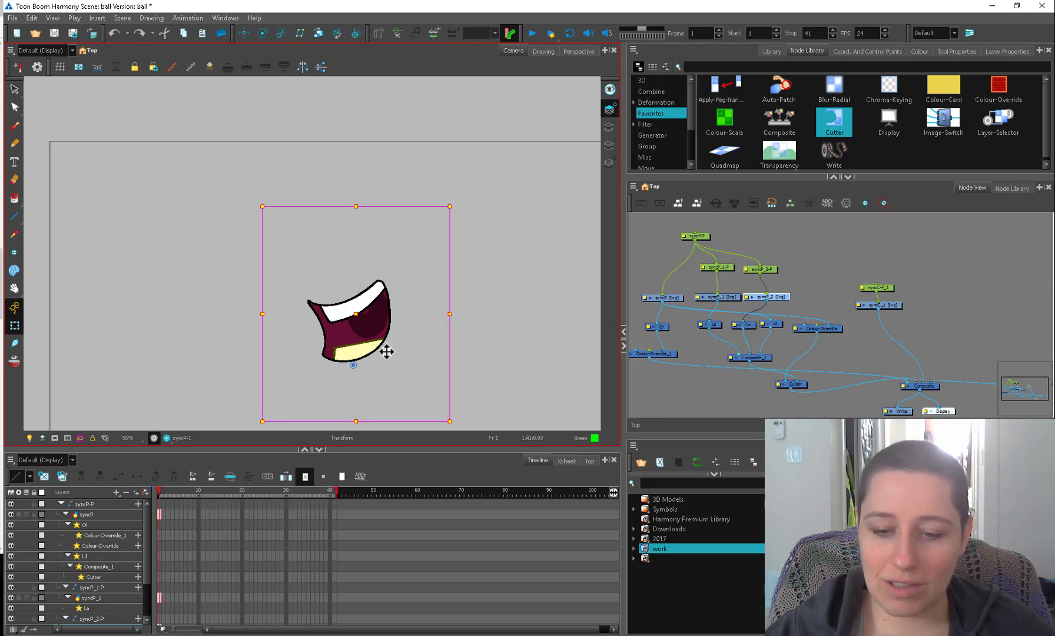
left_click(385, 351)
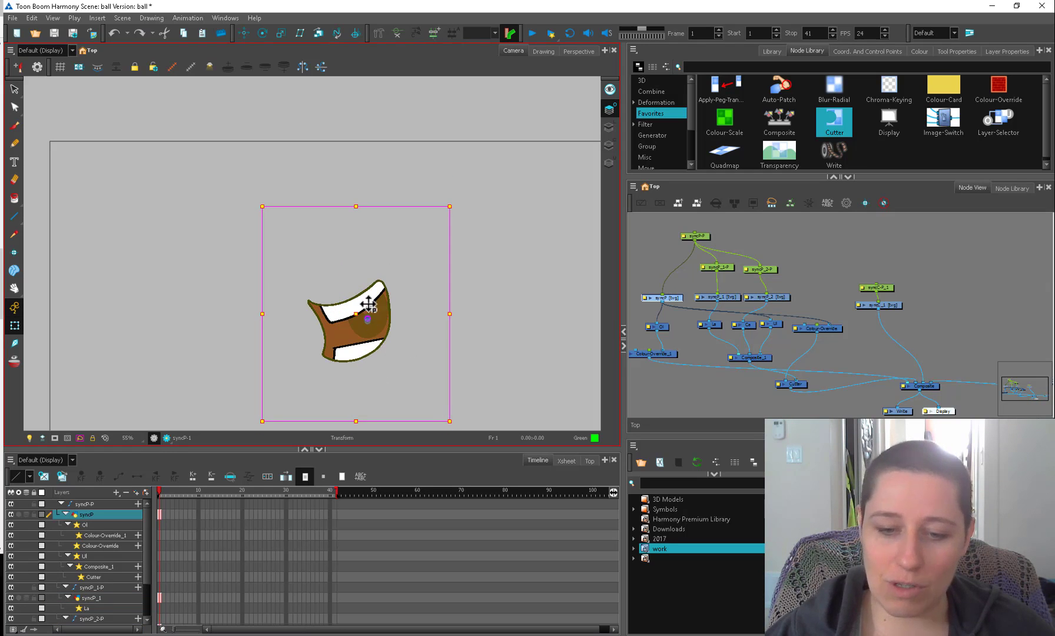
mouse_move(450, 421)
left_mouse_down()
mouse_move(460, 337)
mouse_move(443, 413)
left_mouse_up()
key("ctrl+z")
Insert a peg between syncP-P and the syncP drawing, try scaling the mouth with it, and undo the scaling.
left_click(749, 228)
left_click_drag(451, 422, 464, 401)
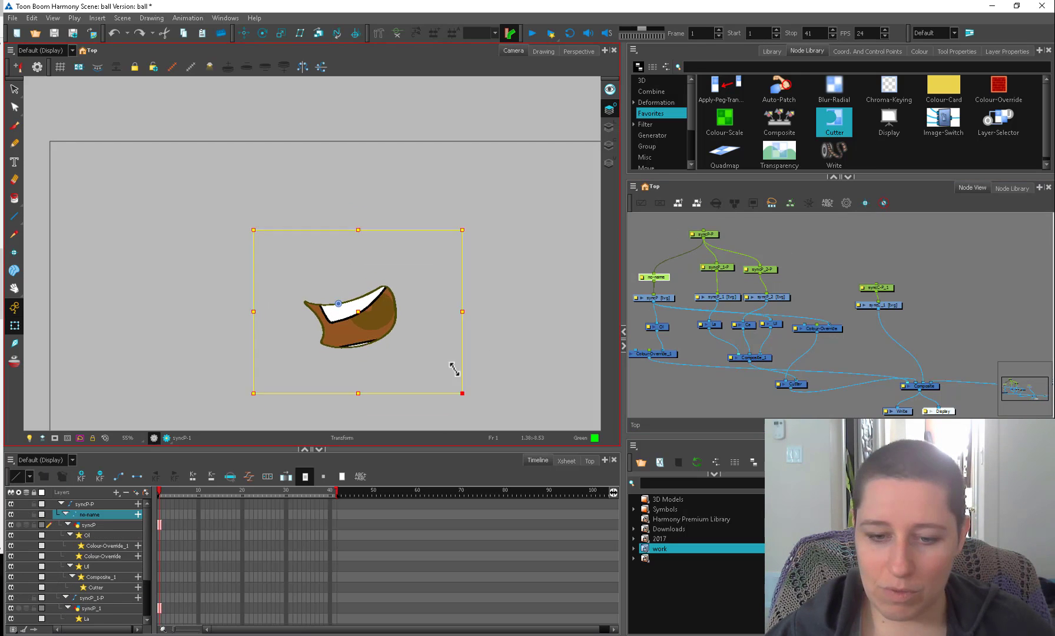
key("ctrl+z")
Try moving the lower teeth up with the syncP_2-P peg and transforming the mouth with its own peg, undoing both.
left_click(760, 270)
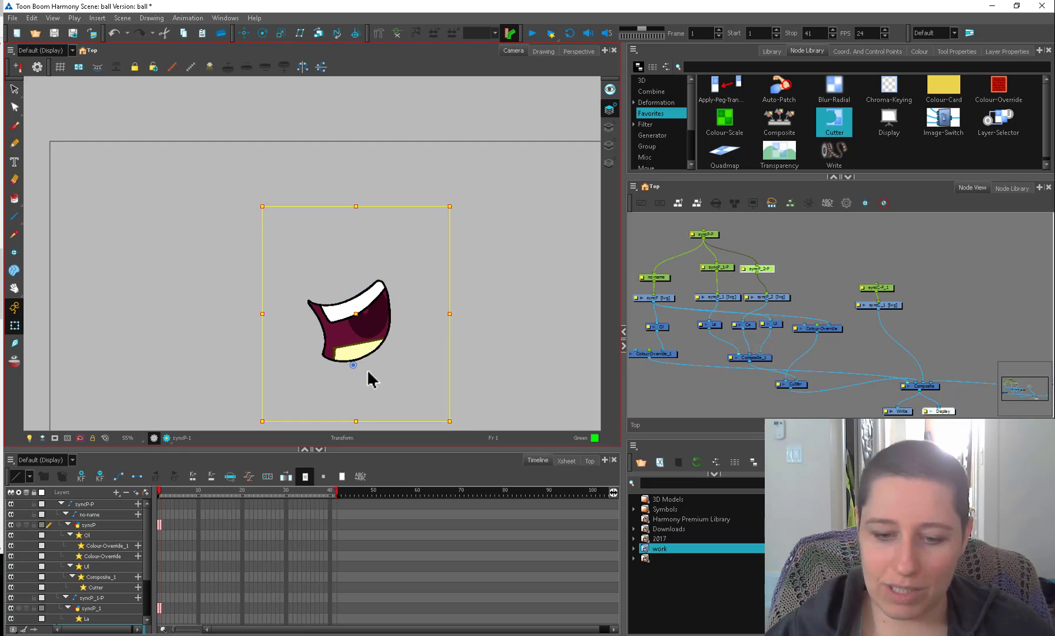
left_click_drag(363, 341, 360, 300)
left_click(407, 344)
left_click(664, 278)
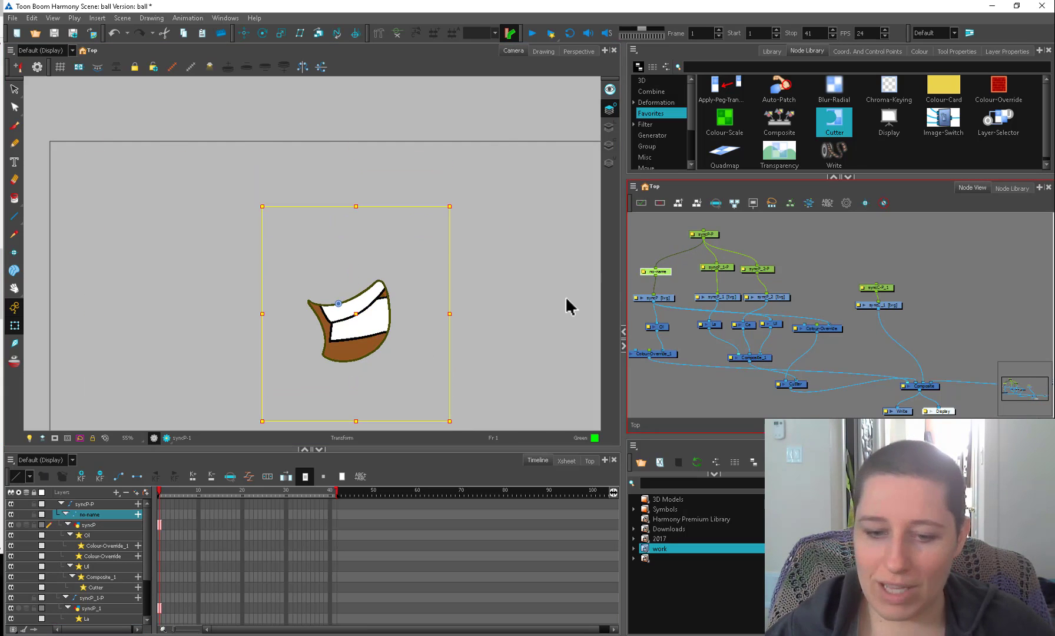
left_click_drag(356, 413, 355, 358)
key("ctrl+z")
key("ctrl+z")
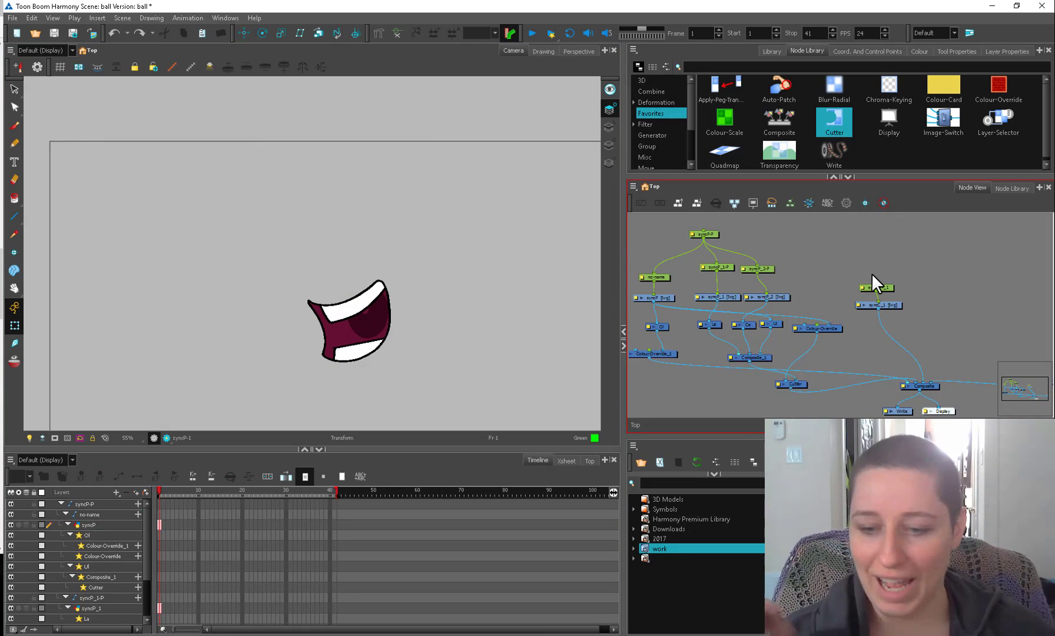
Show the syncP mouth drawing on its own in the drawing view.
left_click(669, 292)
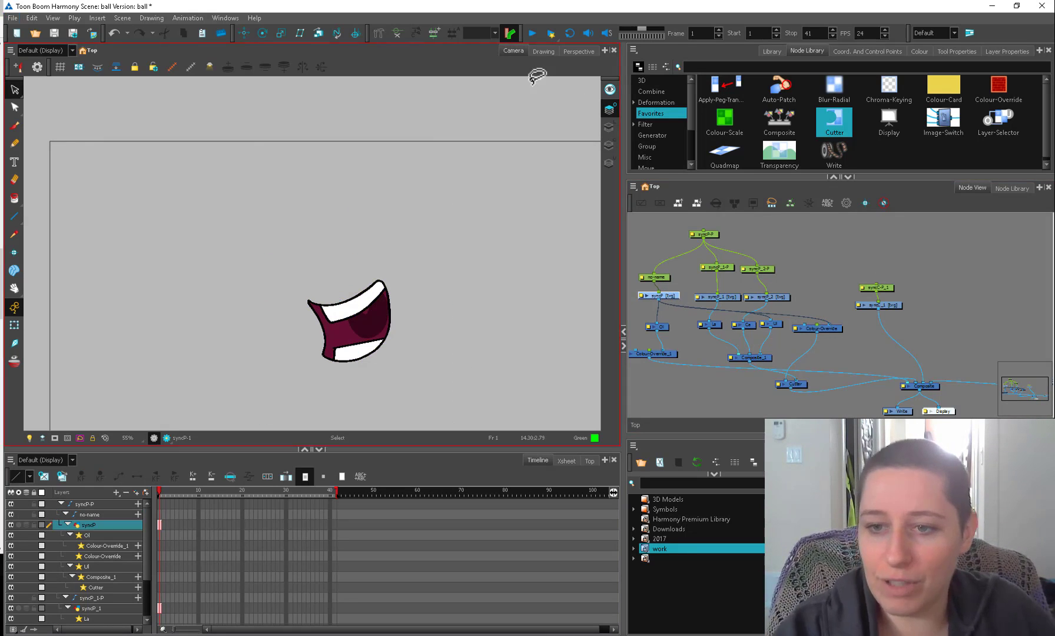
left_click(544, 51)
left_click_drag(490, 188, 497, 244)
key("2")
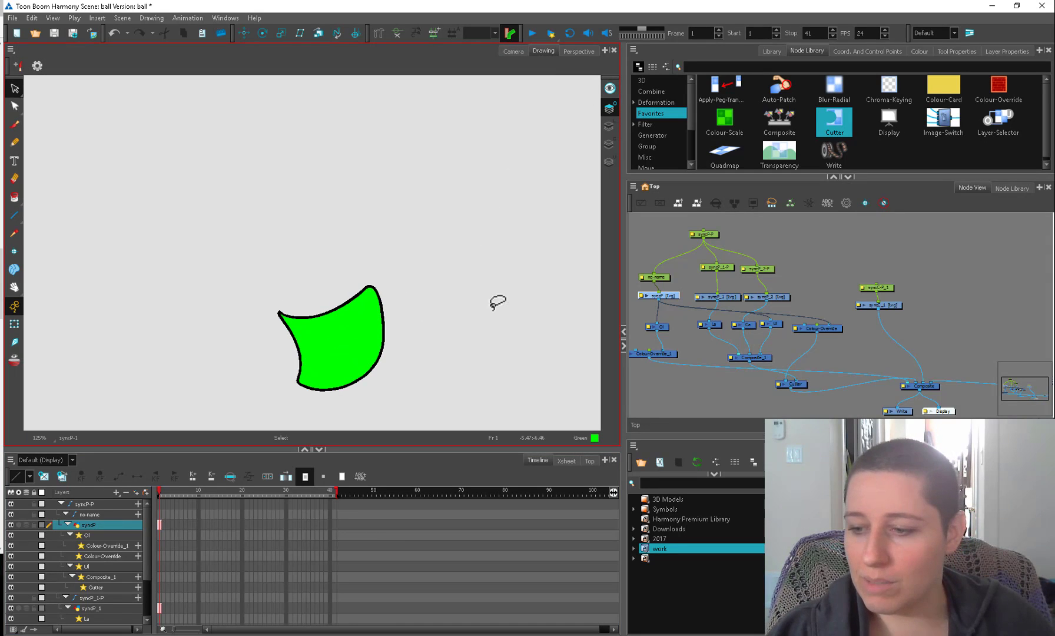
Examine the mouth drawing's art layers separately and all together, and return to the camera view.
left_click(836, 327)
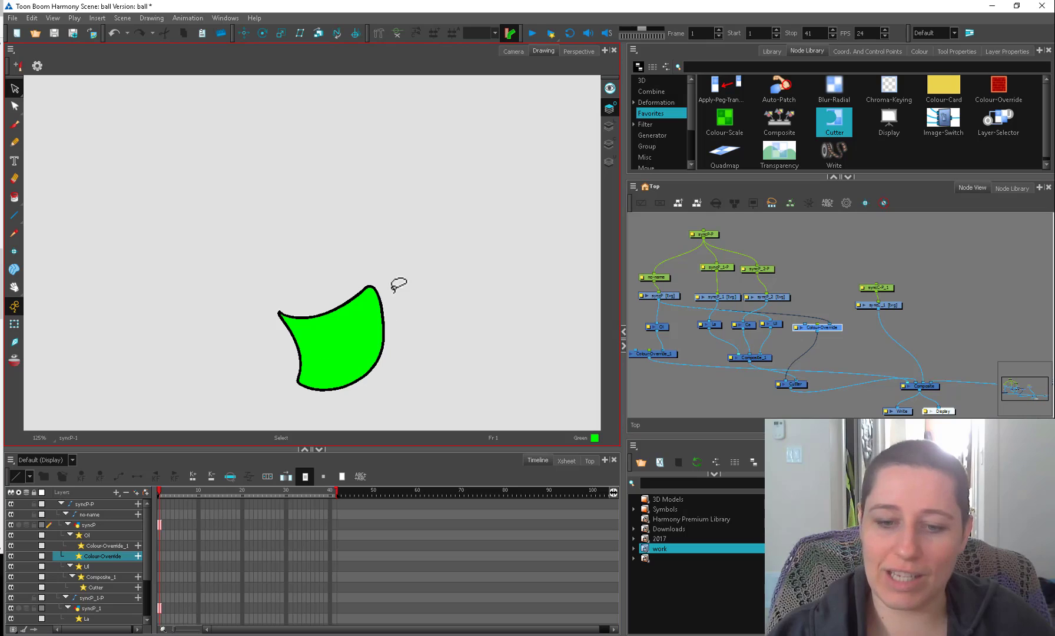
left_click(609, 126)
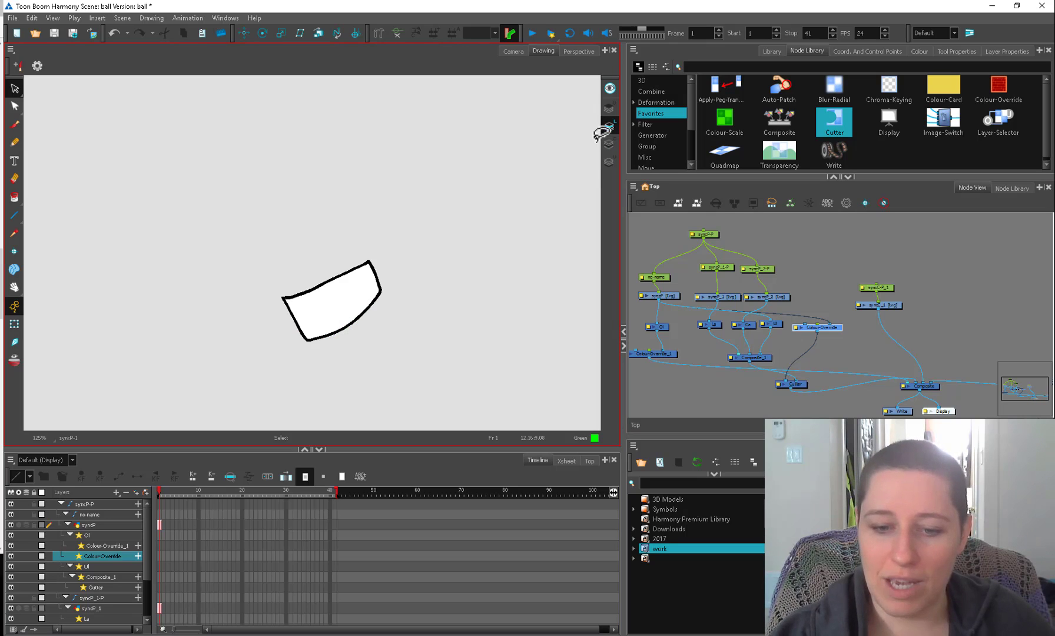
left_click(609, 90)
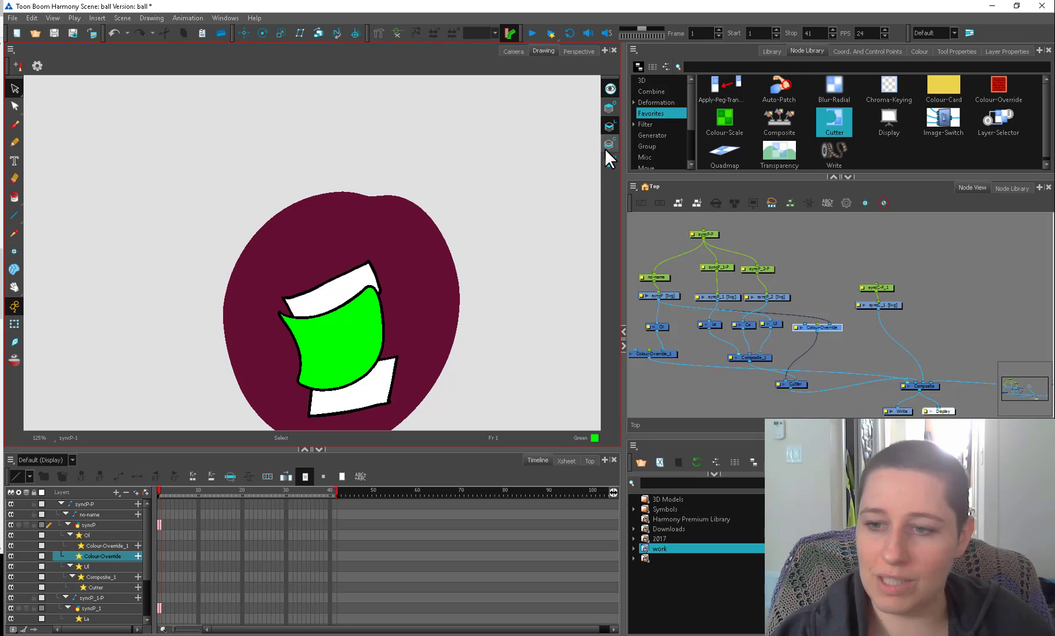
left_click(609, 107)
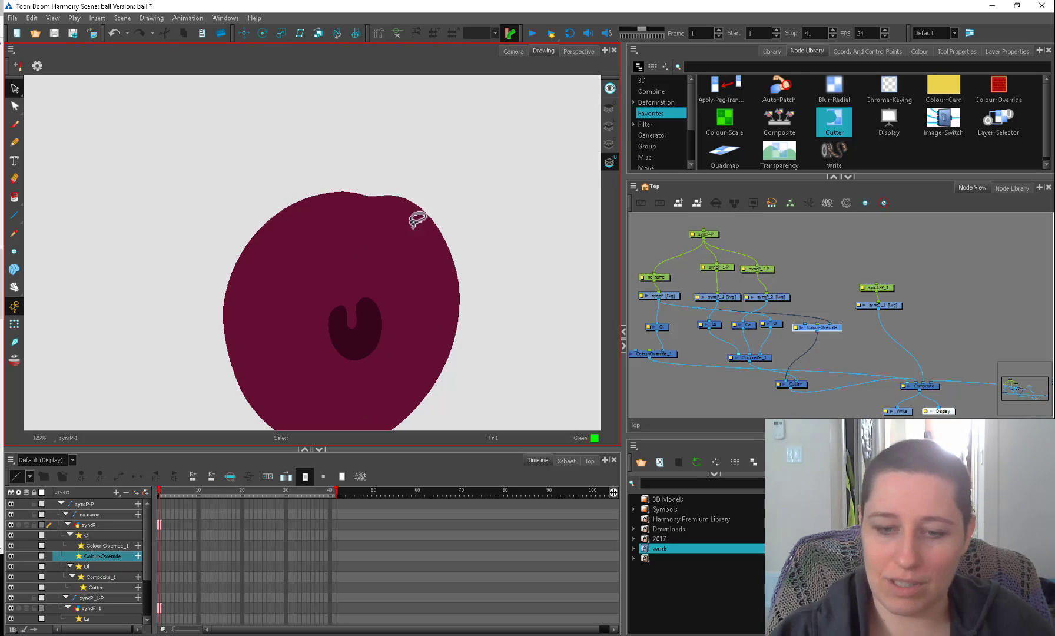
left_click(611, 91)
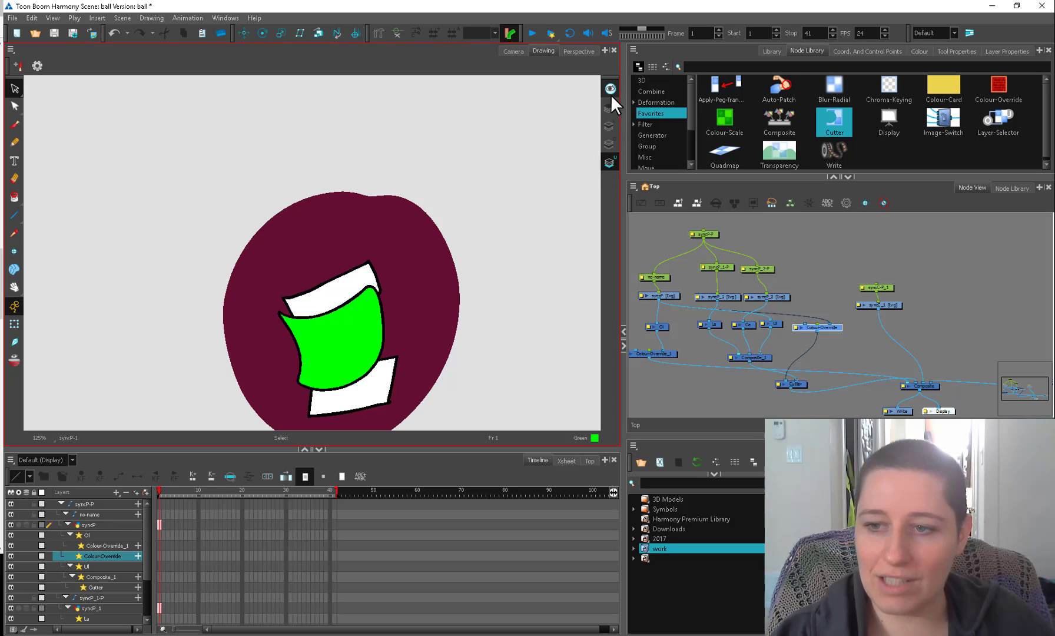
left_click(513, 51)
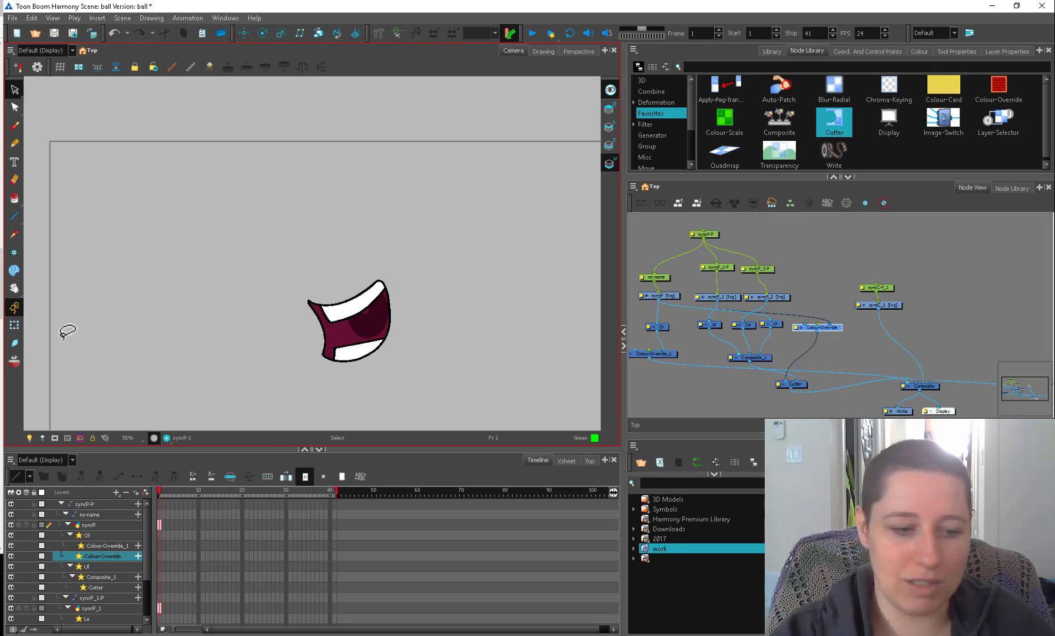
Move the syncC_1 drawing with its syncC-P_1 peg, and the master syncP-P peg, higher in the node network.
left_click(367, 344)
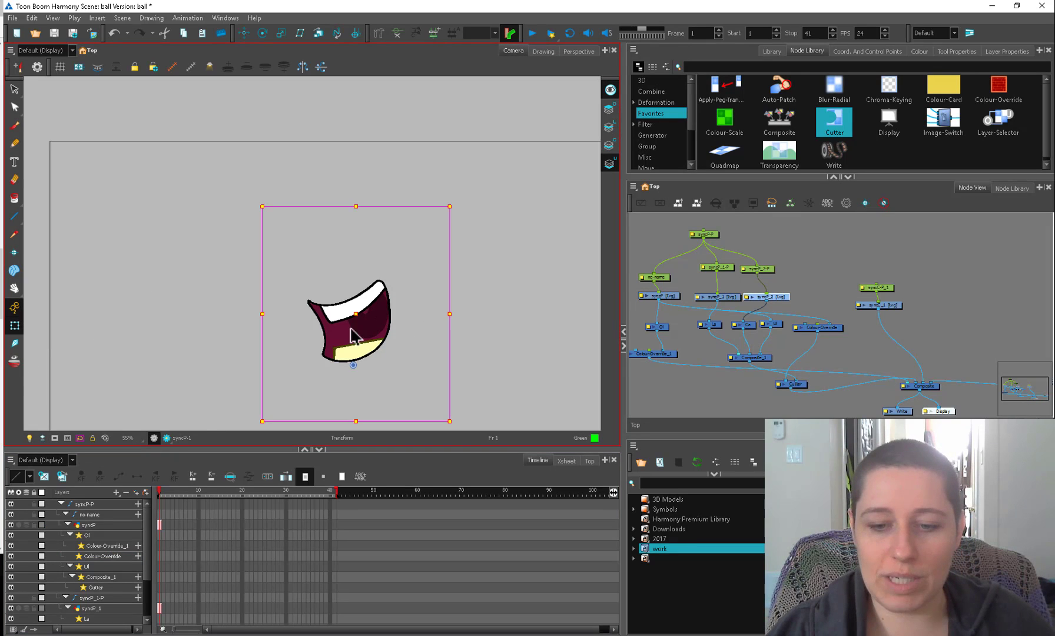
left_click(409, 306)
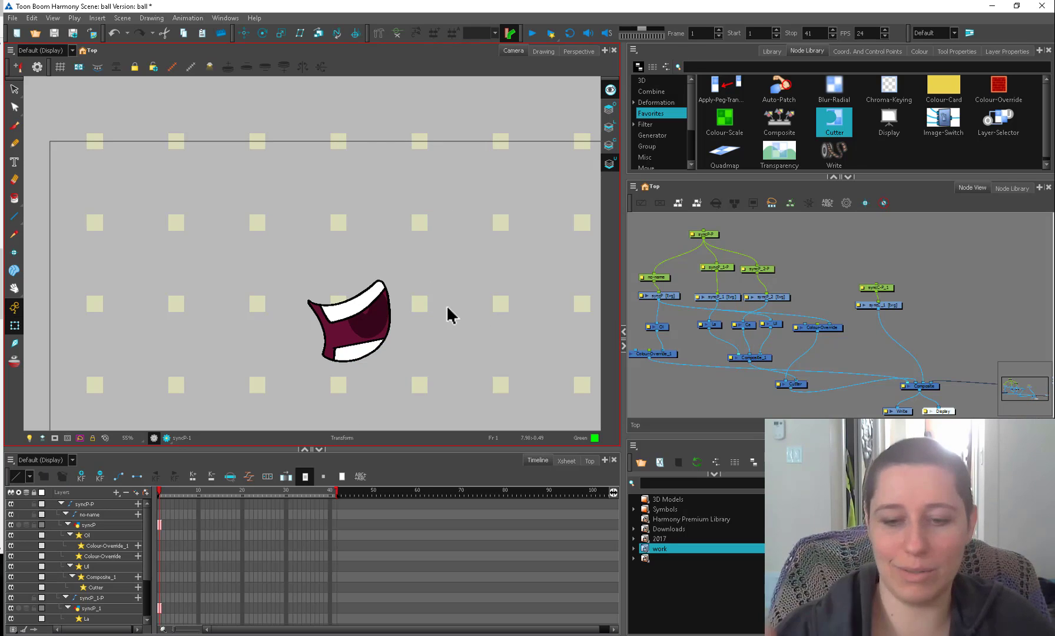
left_click(895, 305)
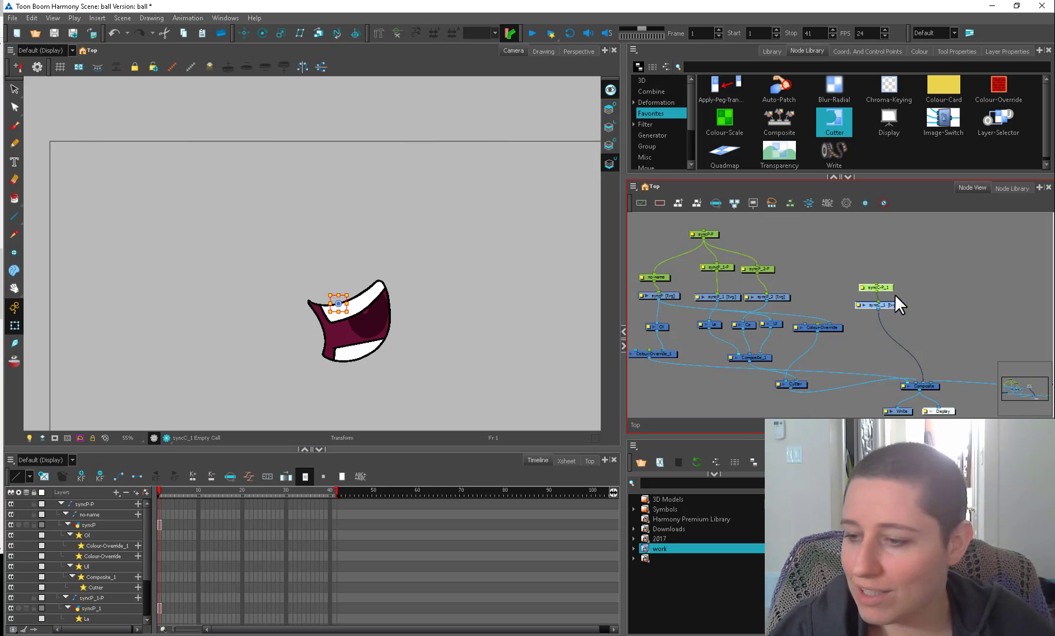
left_click_drag(880, 309, 880, 297)
left_click_drag(729, 296, 725, 298)
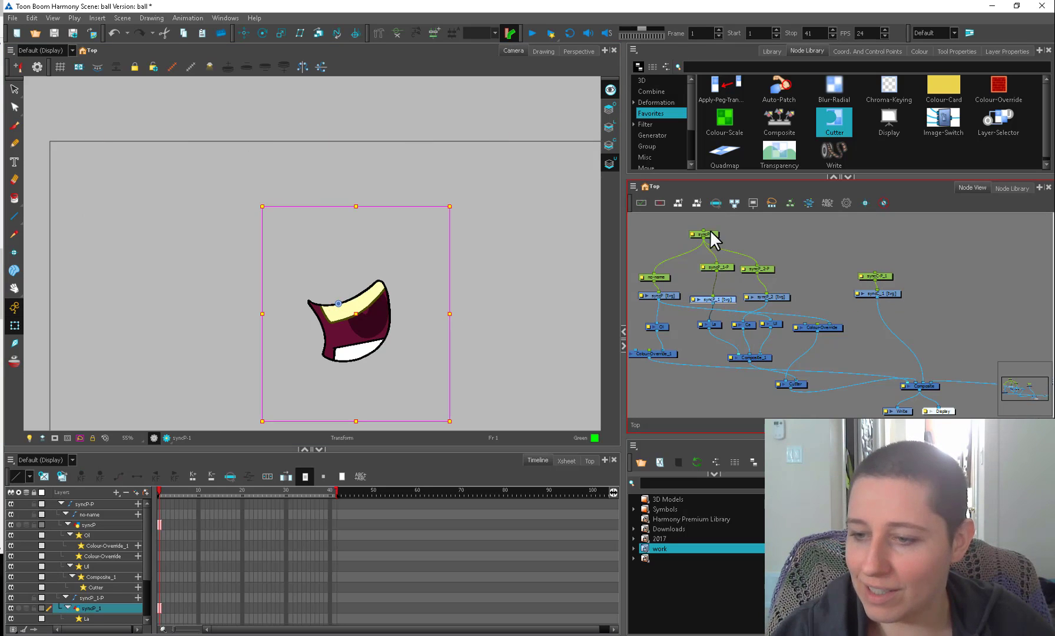
mouse_move(711, 234)
left_mouse_down()
mouse_move(791, 240)
mouse_move(804, 226)
mouse_move(763, 216)
left_mouse_up()
Reposition the syncP_2, La, Ca and Ul nodes closer to the syncP_1 drawing node.
left_click(346, 308)
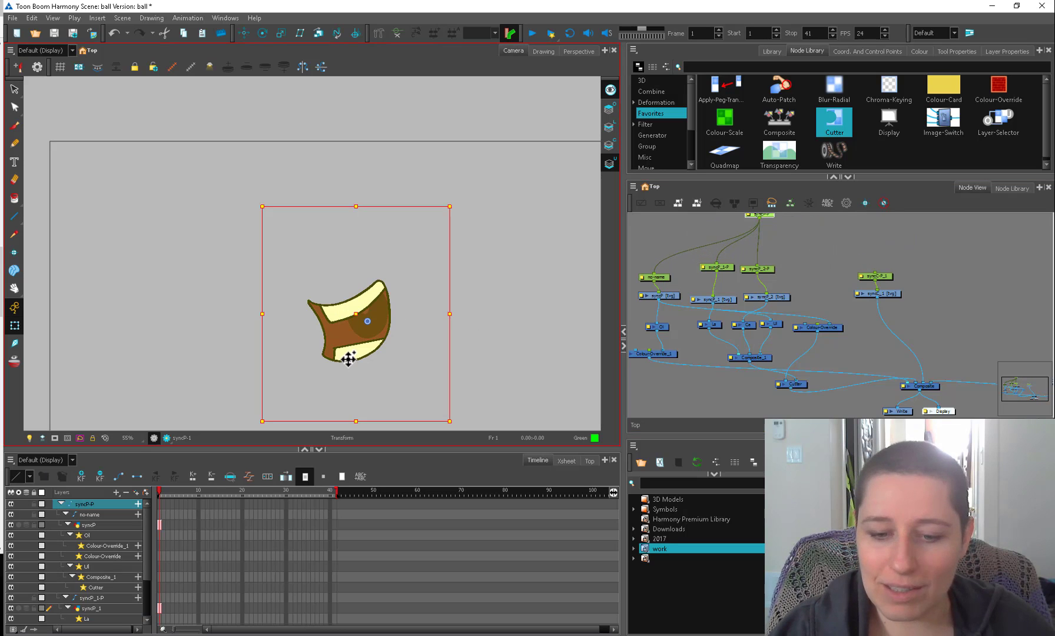
left_click(842, 276)
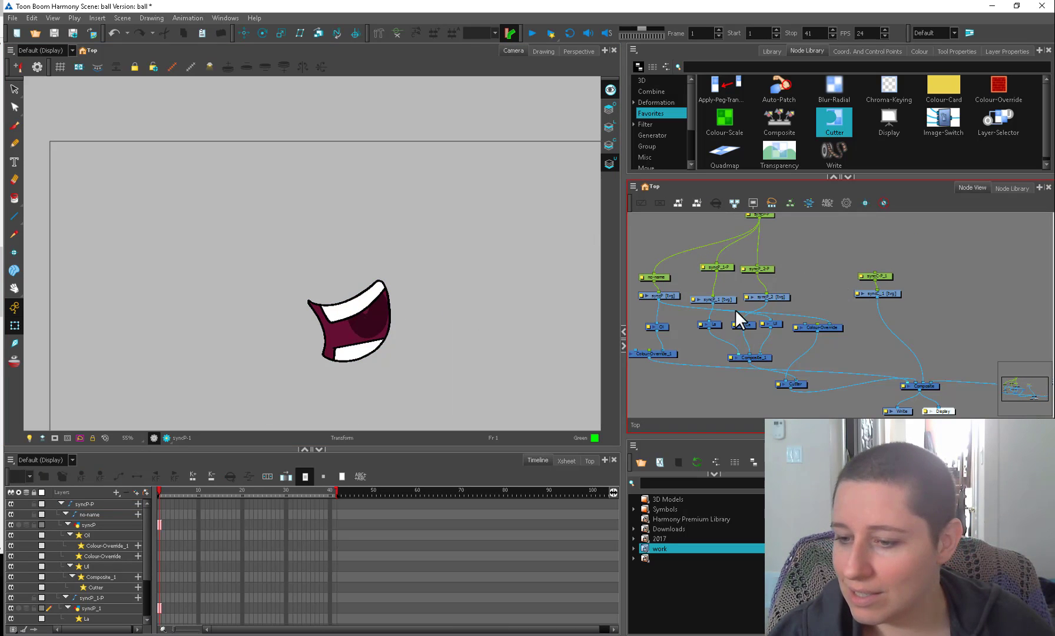
left_click_drag(726, 299, 722, 326)
left_click_drag(777, 325, 770, 329)
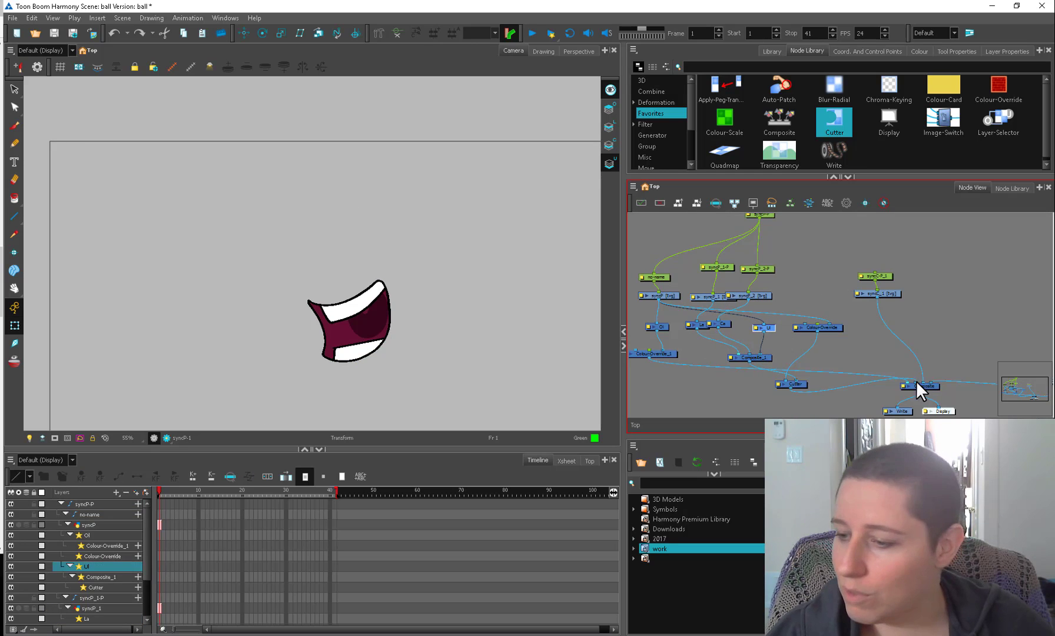
Disconnect the syncC_1 drawing from the main Composite and connect it to Composite_1 instead.
left_click_drag(919, 383, 830, 351)
key("2")
left_click_drag(887, 322, 819, 380)
Parent the syncC-P_1 peg to the master syncP-P peg and place it with syncC_1 beside the teeth nodes.
left_click_drag(903, 307, 863, 338)
left_click_drag(865, 334, 789, 334)
left_click_drag(788, 334, 847, 341)
left_click_drag(791, 248, 759, 221)
left_click(870, 341)
key("alt+b")
left_click_drag(866, 340, 890, 299)
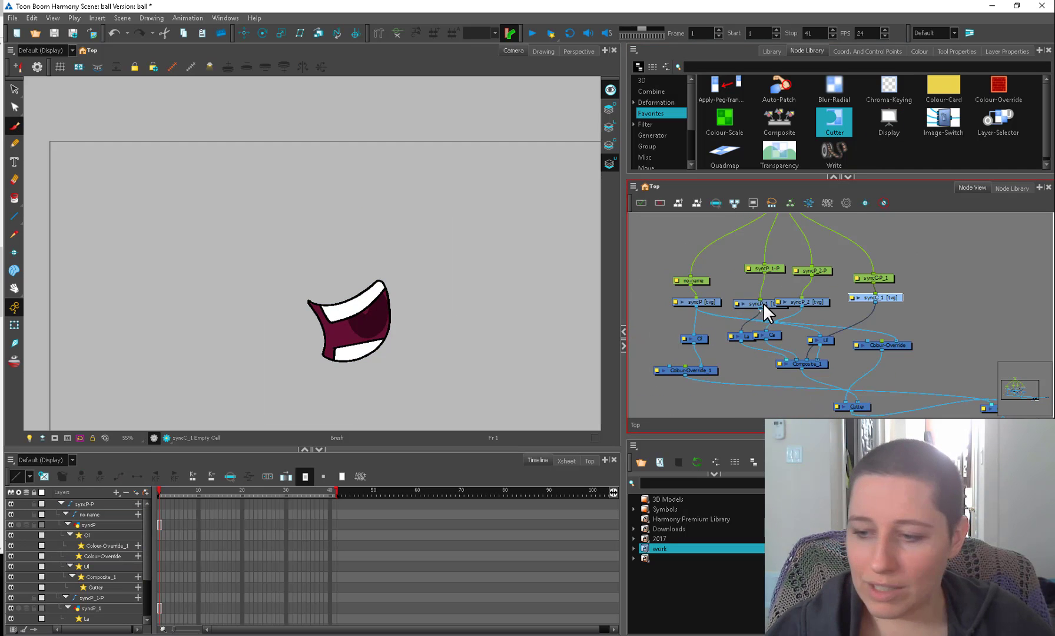
Extend the exposure of the syncP_1 mouth drawing to frame 13 in the timeline.
left_click(766, 301)
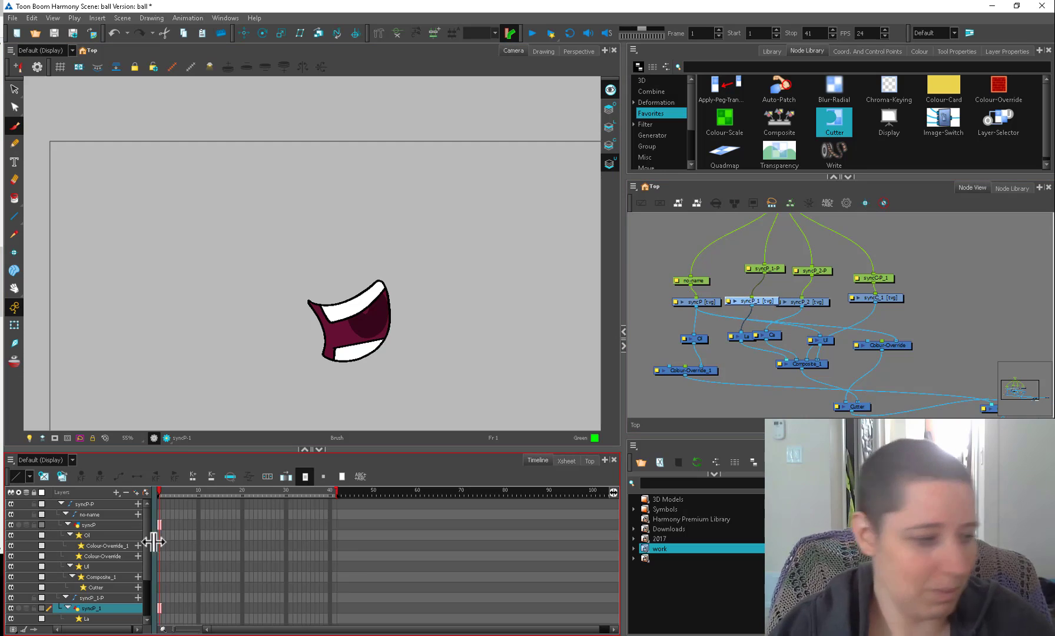
scroll(177, 593, "down", 3)
left_click(213, 556)
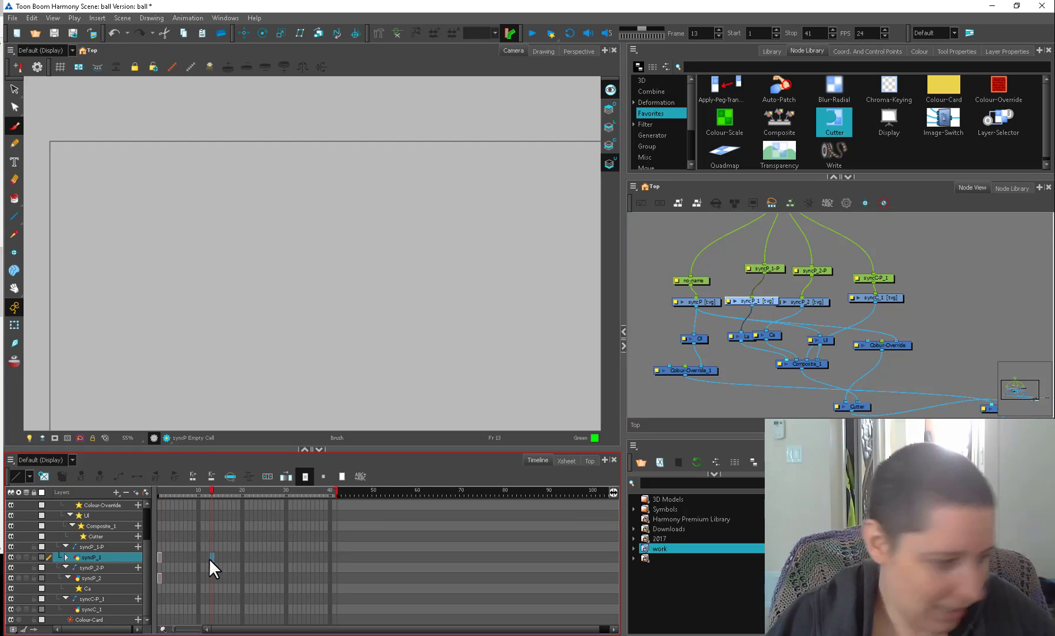
left_click_drag(207, 561, 165, 558)
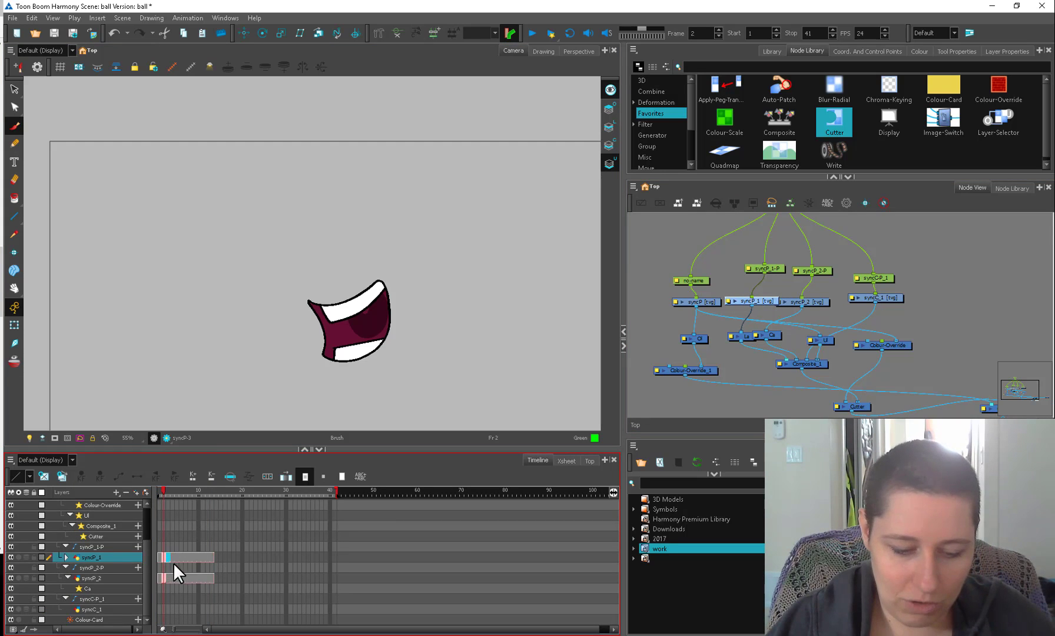
Create individual mouth drawings on the following frames up to frame 5, and return to frame 1.
key("period")
key("period")
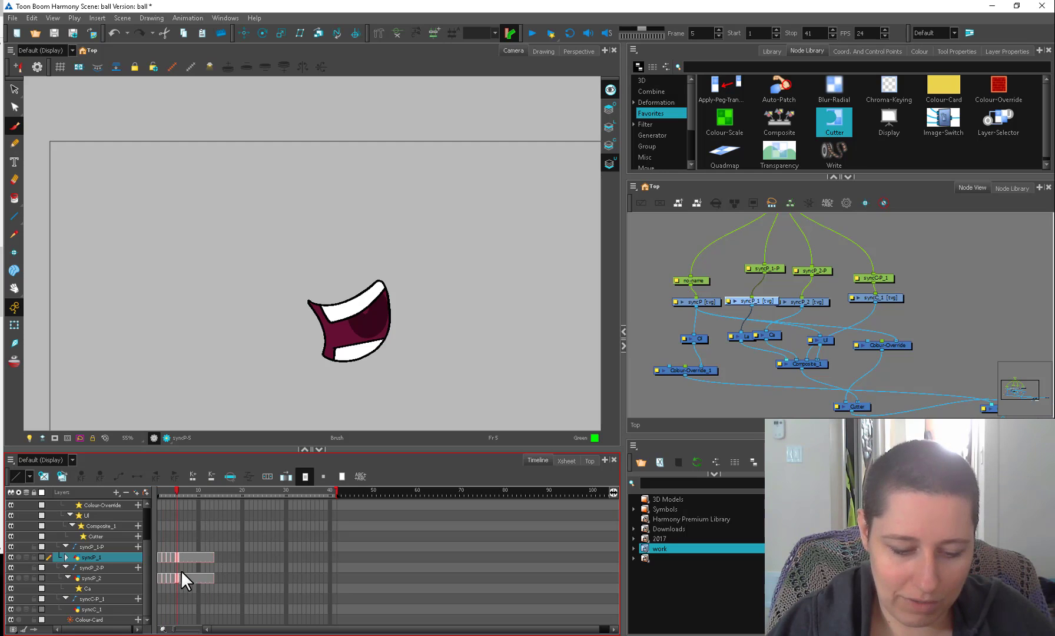
key("comma")
key("comma")
key("comma")
key("comma")
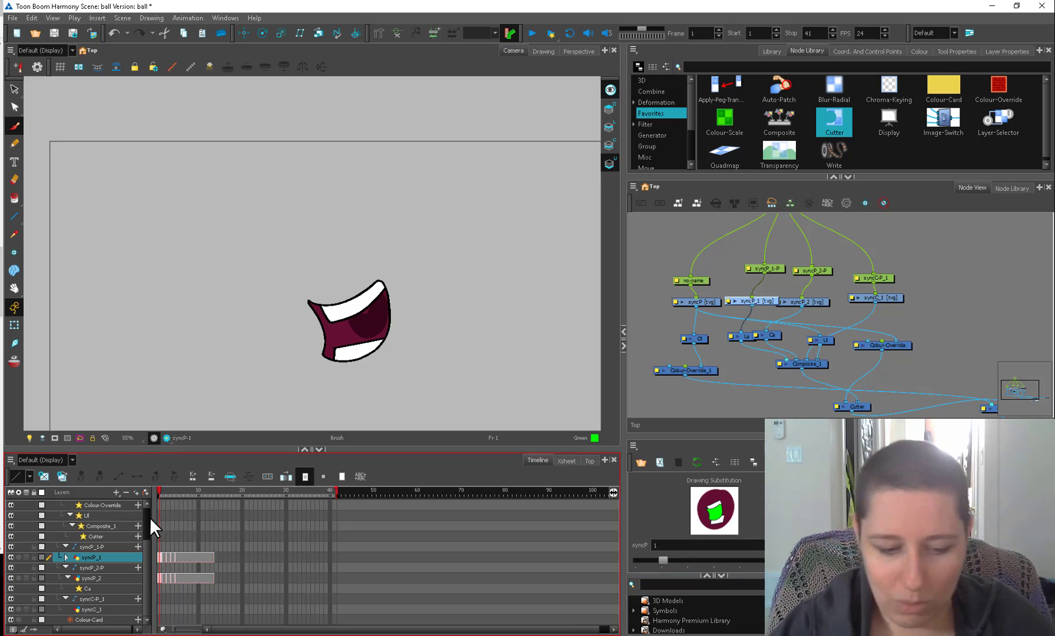
left_click(889, 301)
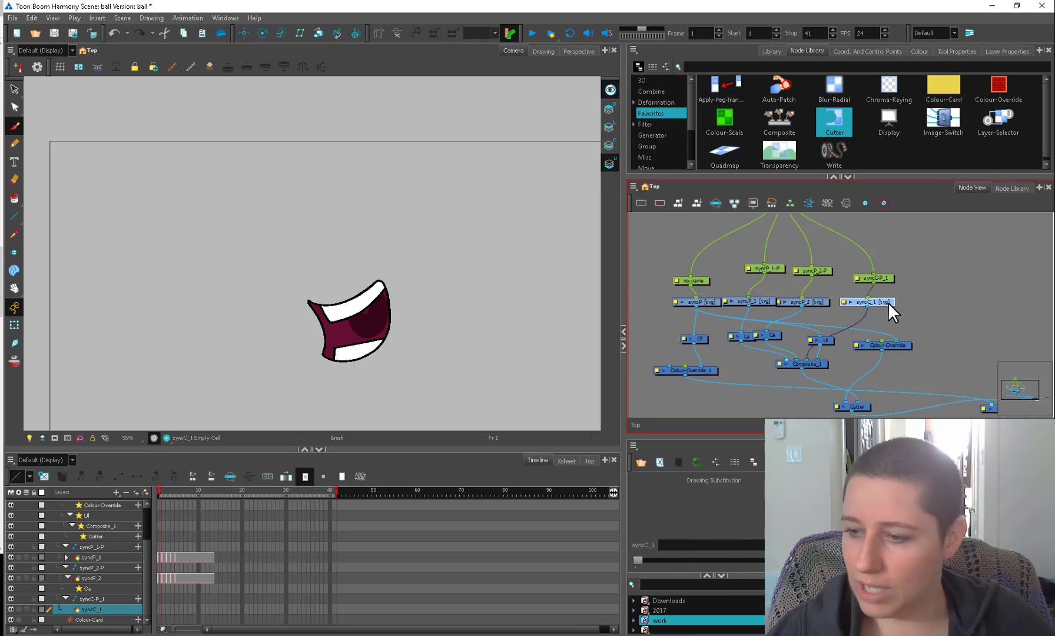
left_click_drag(892, 302, 899, 301)
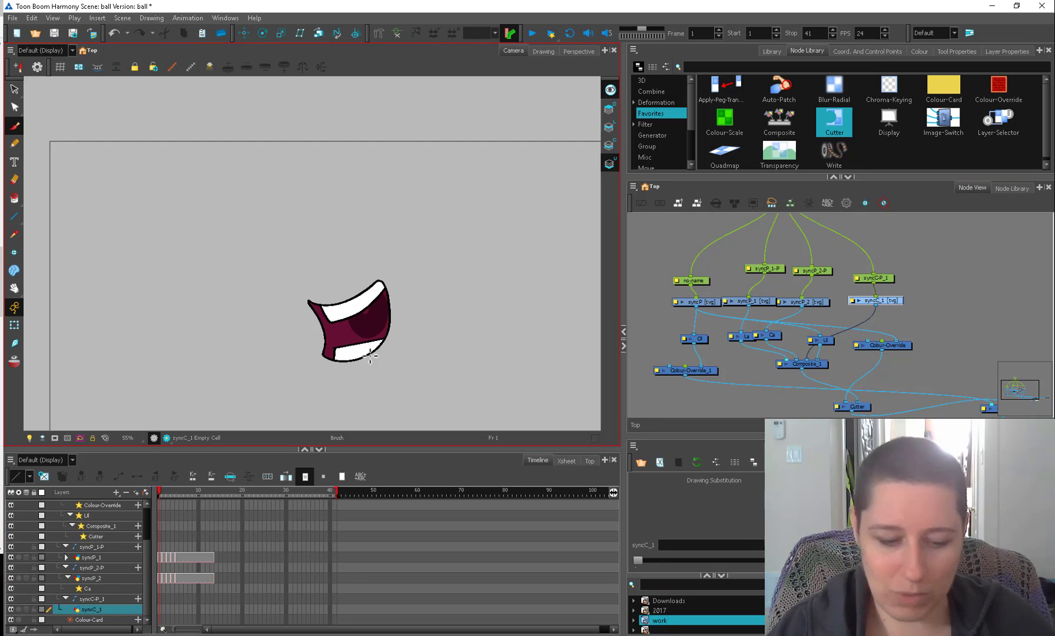
right_click(96, 609)
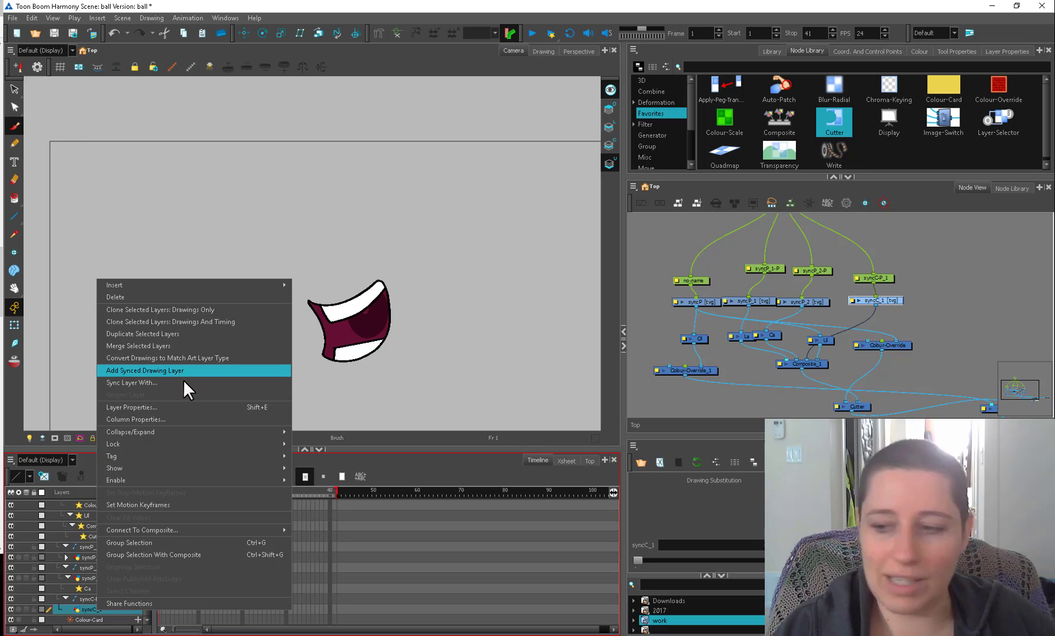
left_click(823, 303)
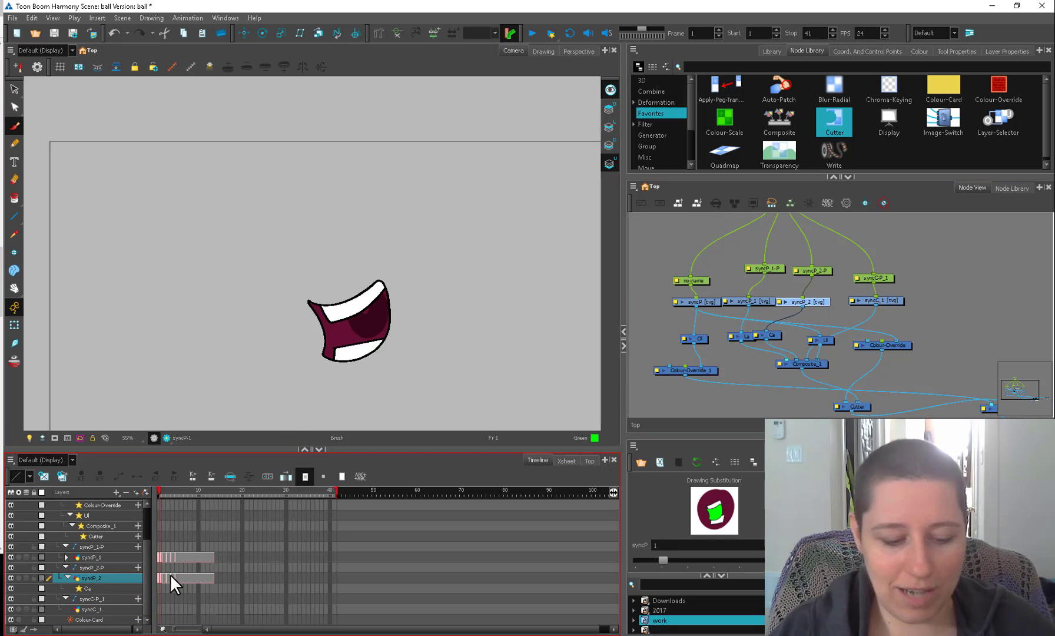
right_click(110, 580)
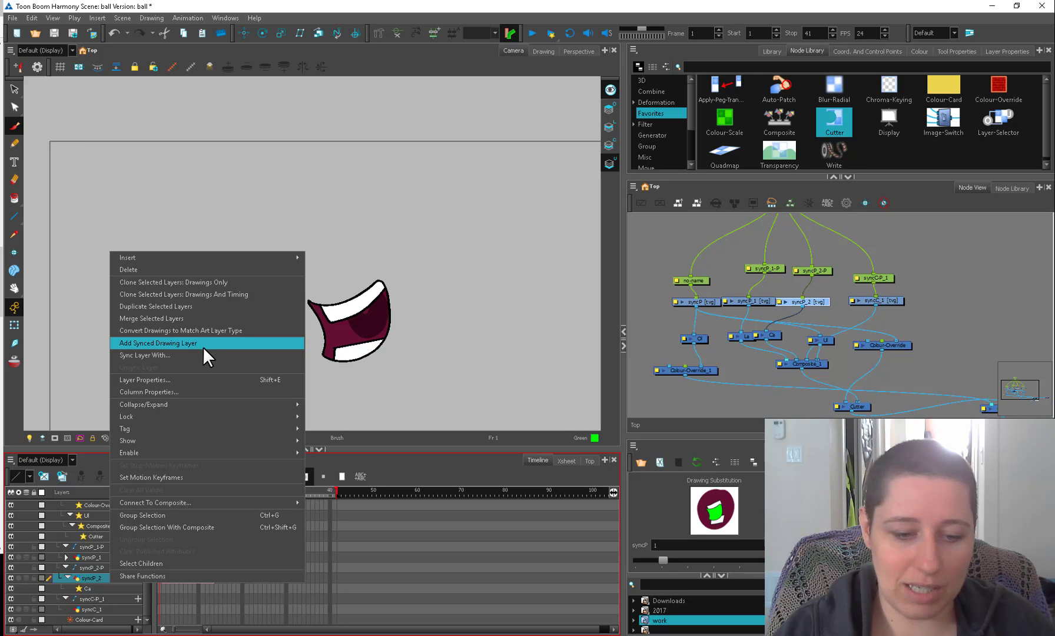
Sync the syncC_1 drawing layer with the parent drawing layer Top/syncP.
left_click(885, 300)
left_click_drag(886, 301, 892, 301)
right_click(115, 610)
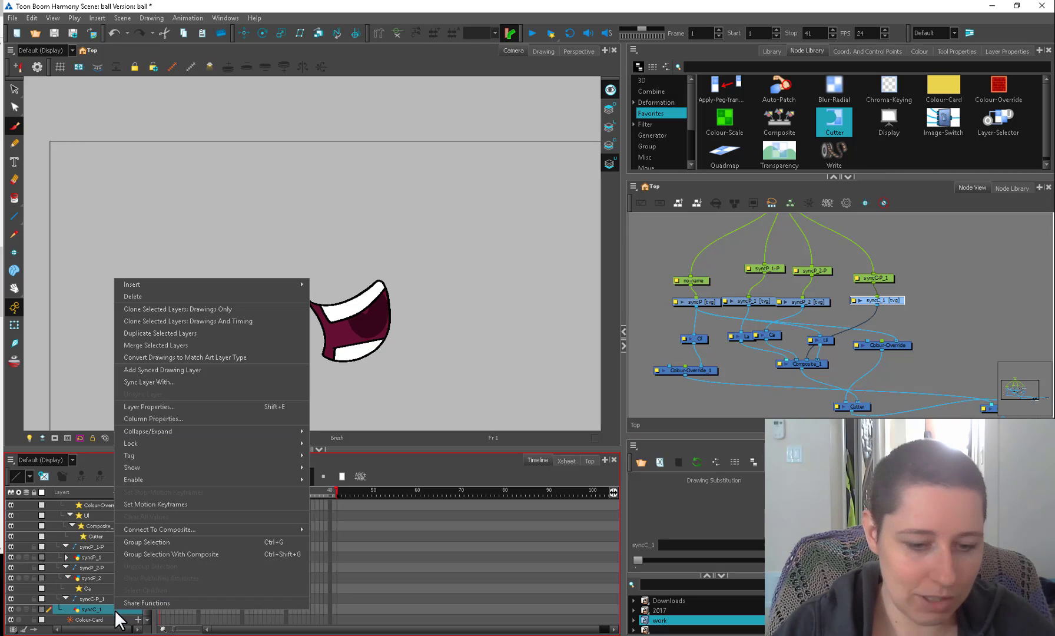
left_click(225, 382)
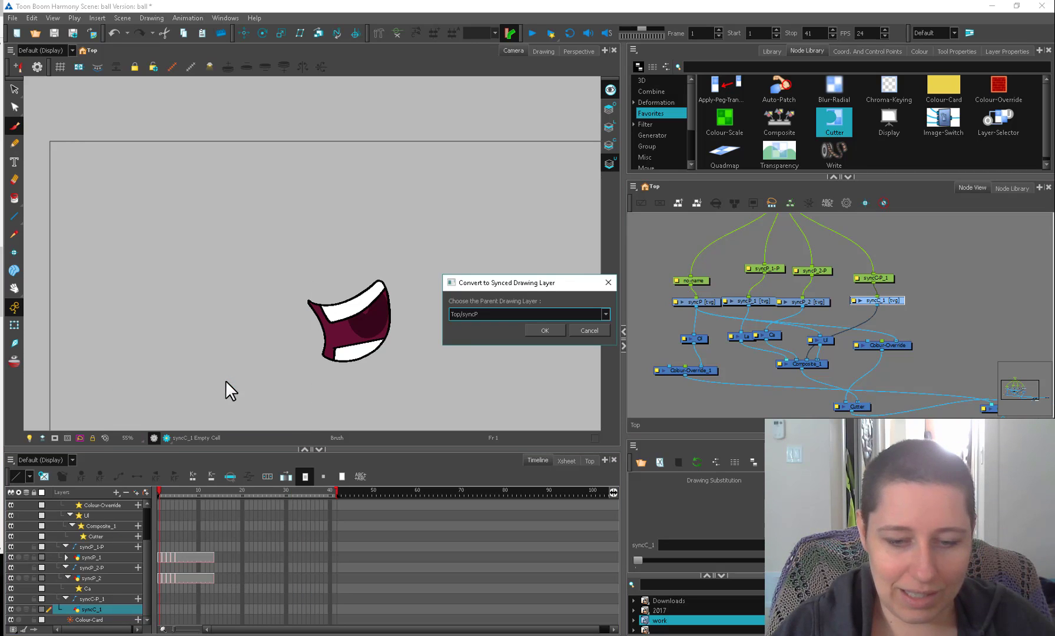
left_click(606, 314)
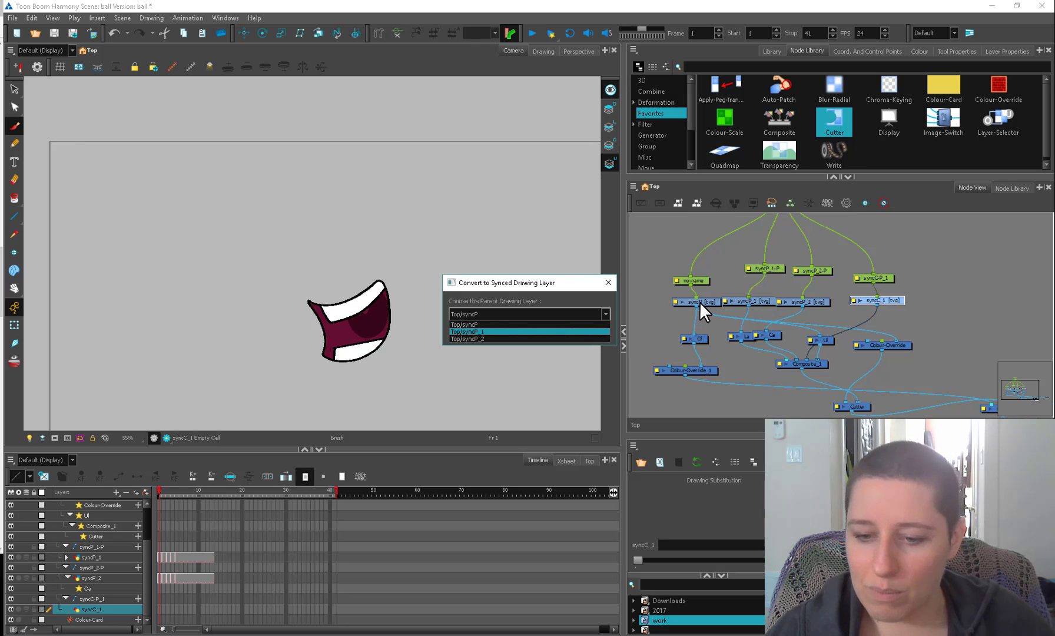
left_click(487, 323)
left_click(545, 331)
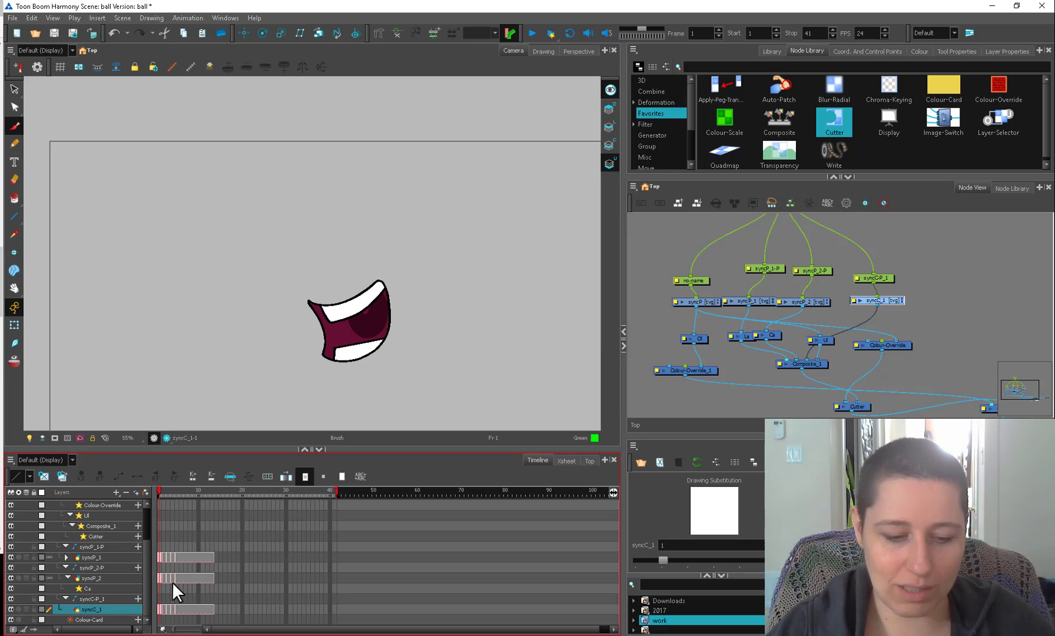
Undo and redo the syncing of syncC_1 to compare its exposure in the timeline.
mouse_move(161, 490)
left_mouse_down()
mouse_move(177, 490)
mouse_move(156, 487)
left_mouse_up()
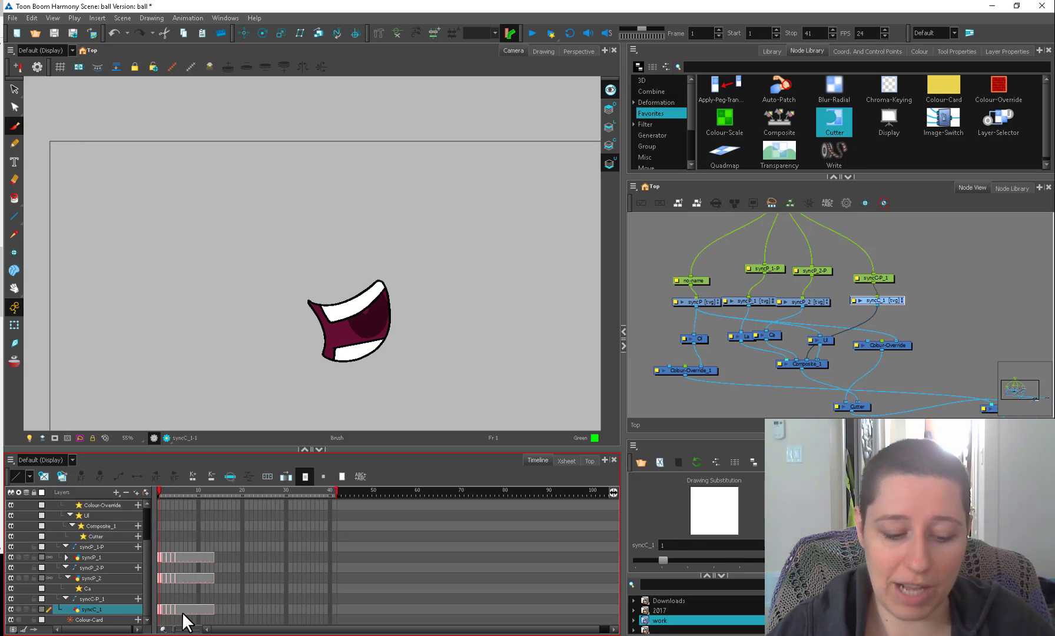
key("ctrl+z")
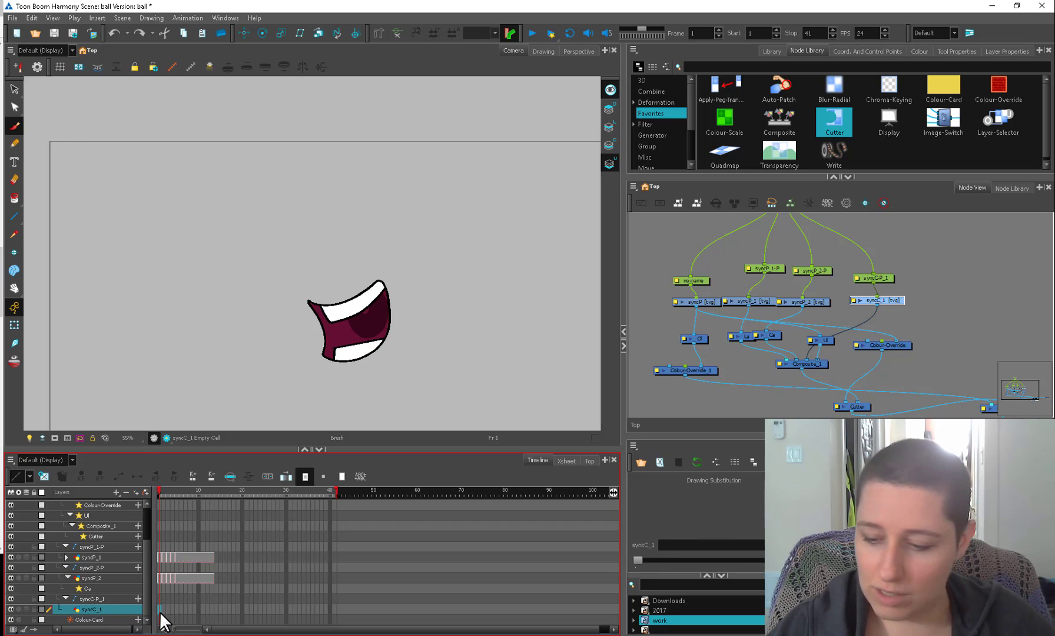
left_click(140, 37)
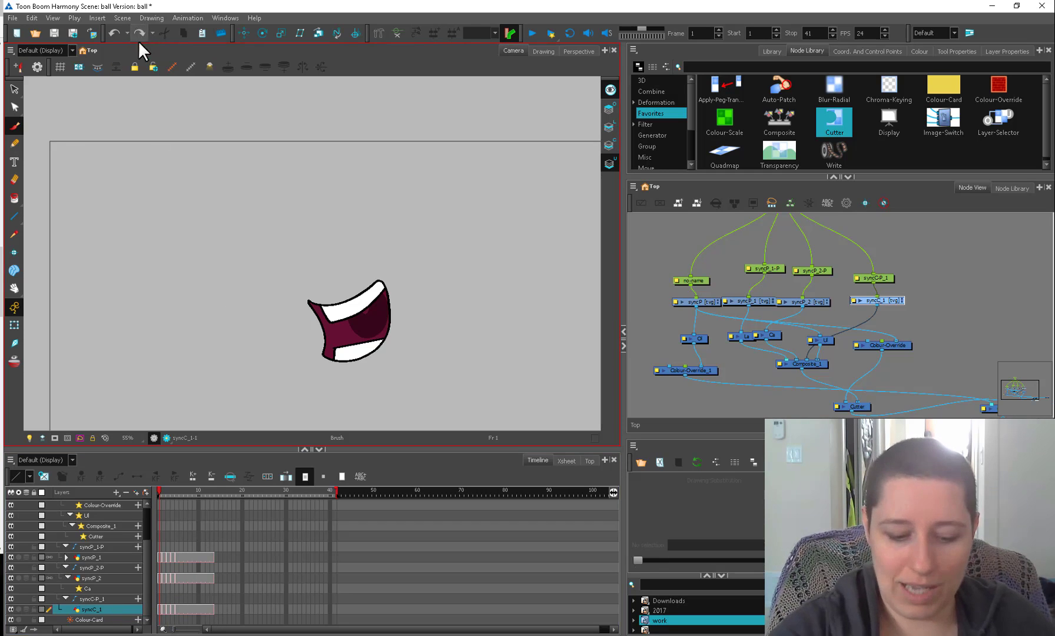
Draw and fill a curved tongue inside the mouth on the first syncC_1 drawing, using the pink New 1 colour.
left_click(160, 610)
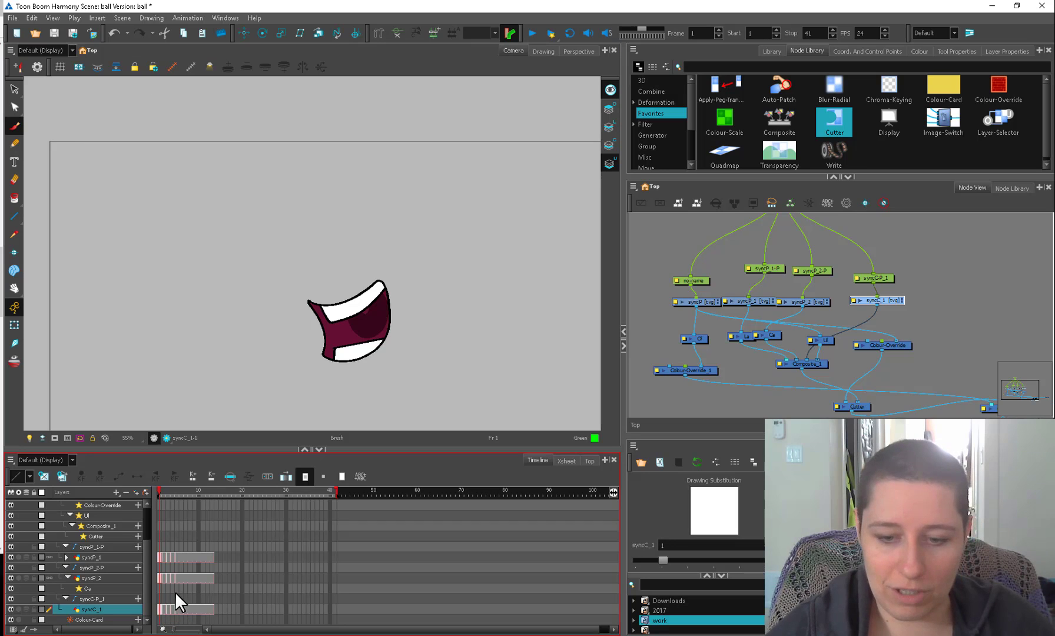
left_click(919, 51)
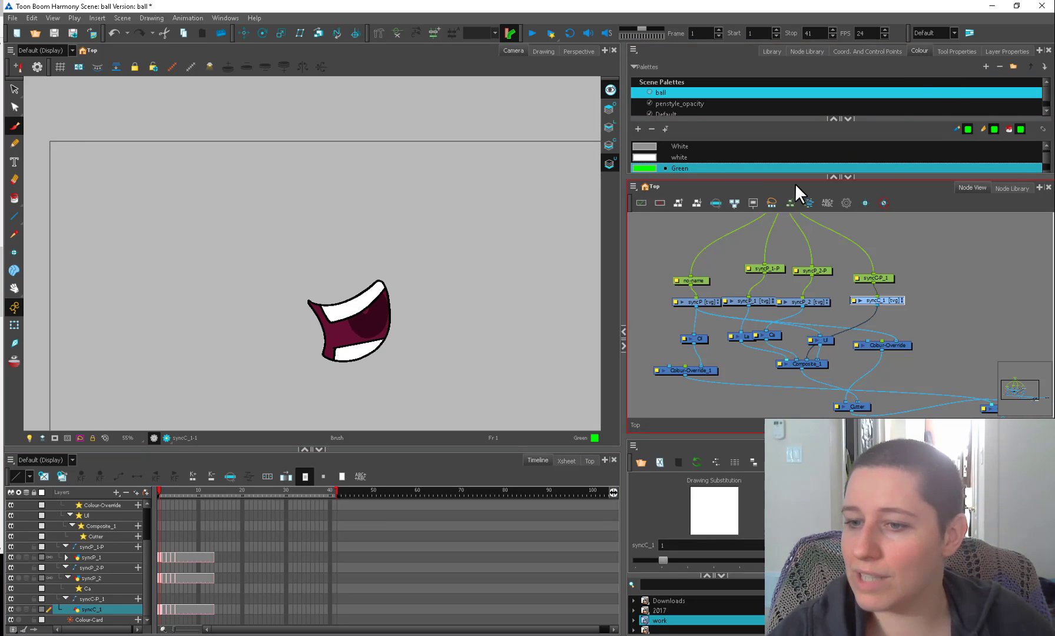
left_click_drag(713, 176, 651, 204)
left_click(651, 201)
mouse_move(387, 339)
left_mouse_down()
mouse_move(365, 324)
mouse_move(289, 334)
mouse_move(294, 352)
mouse_move(351, 337)
mouse_move(374, 361)
mouse_move(394, 339)
left_mouse_up()
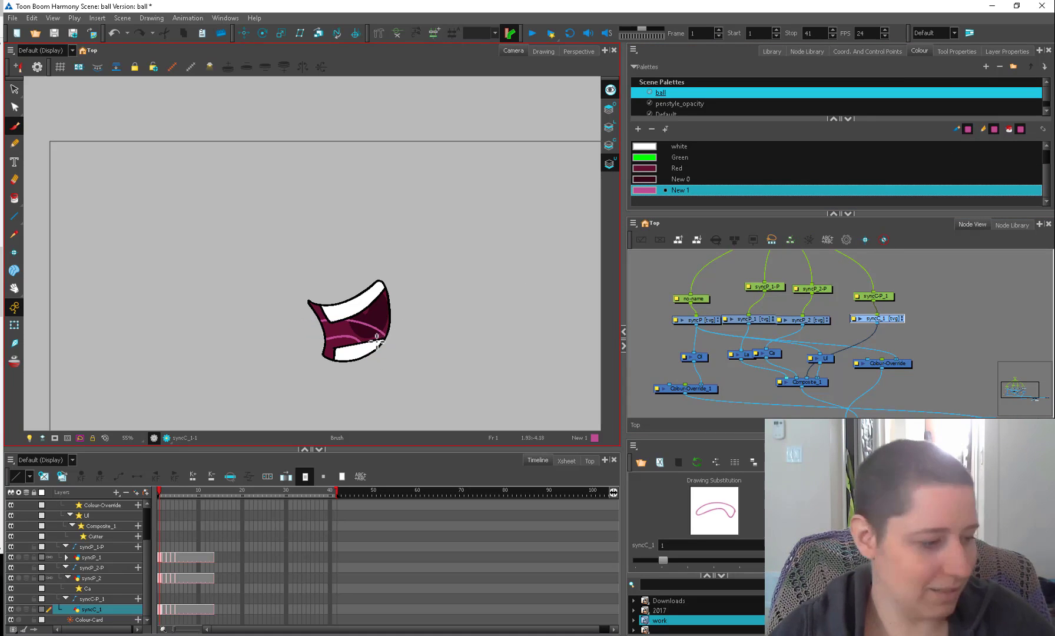
left_click(364, 333)
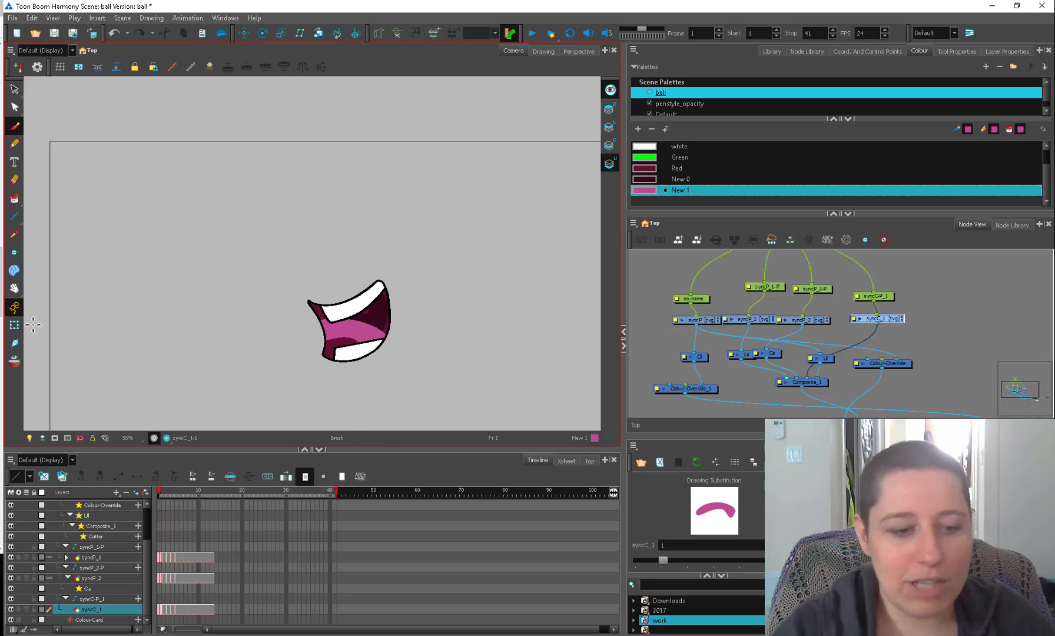
Copy the part of the tongue that extends outside the mouth from the Line Art layer to the Overlay Art layer.
left_click(15, 324)
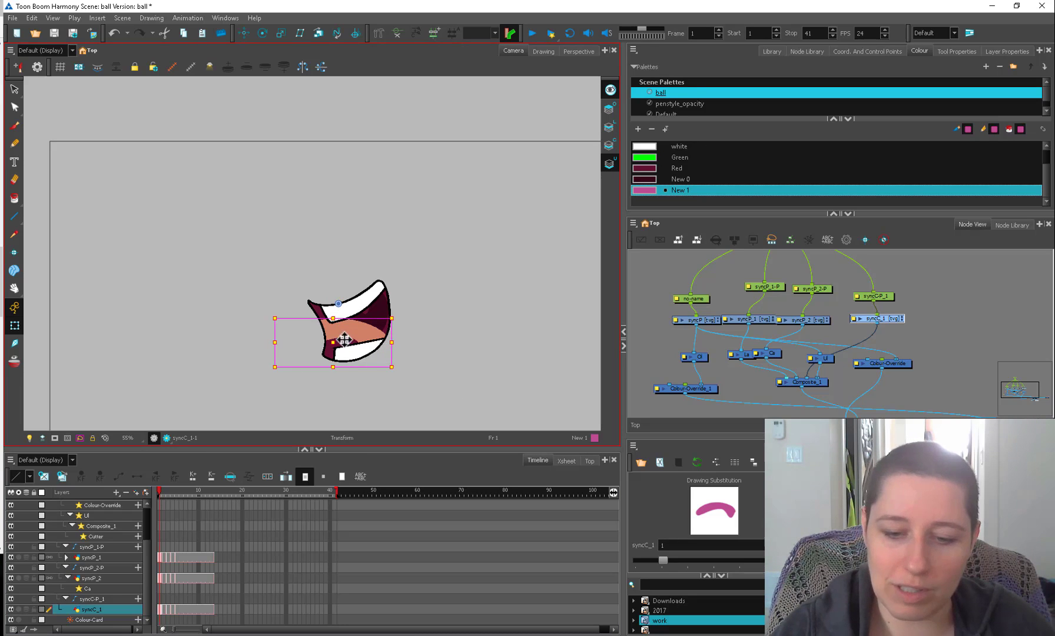
key("alt+s")
left_click(610, 128)
key("alt+t")
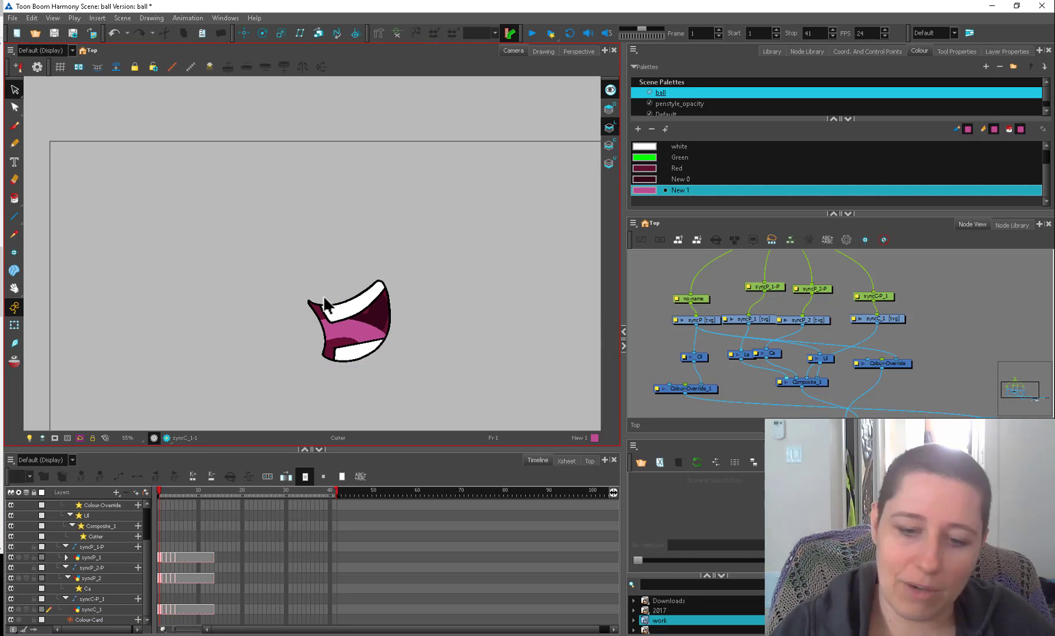
mouse_move(312, 279)
left_mouse_down()
mouse_move(219, 370)
mouse_move(305, 264)
left_mouse_up()
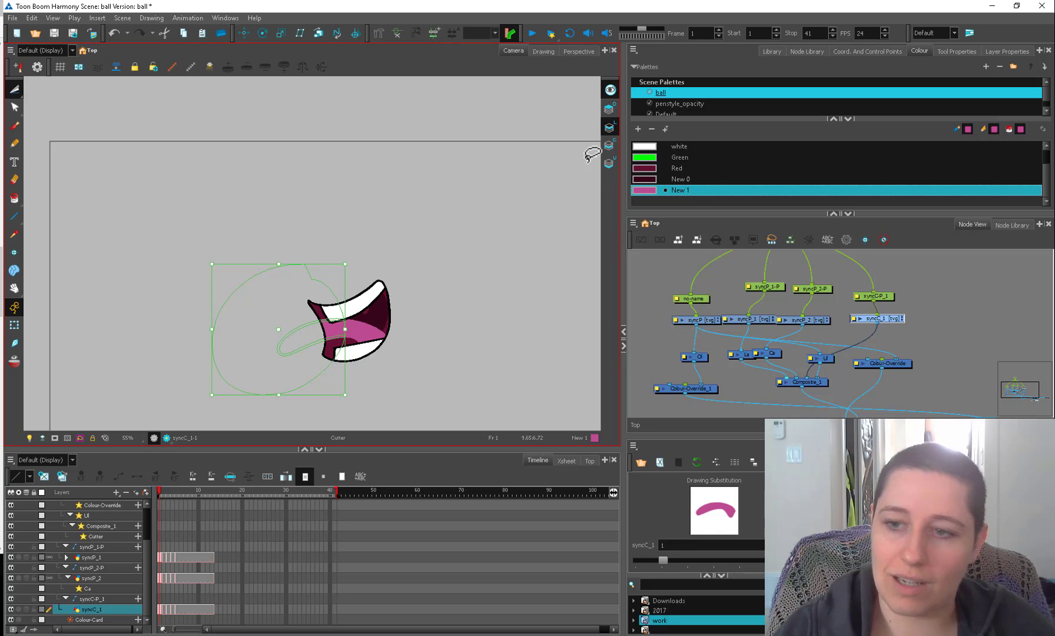
left_click(610, 110)
key("ctrl+v")
left_click(459, 292)
Duplicate the Ol overlay node and place the copy beside Composite_1.
left_click(15, 325)
key("space")
left_click_drag(819, 364, 782, 332)
left_click_drag(666, 325, 657, 321)
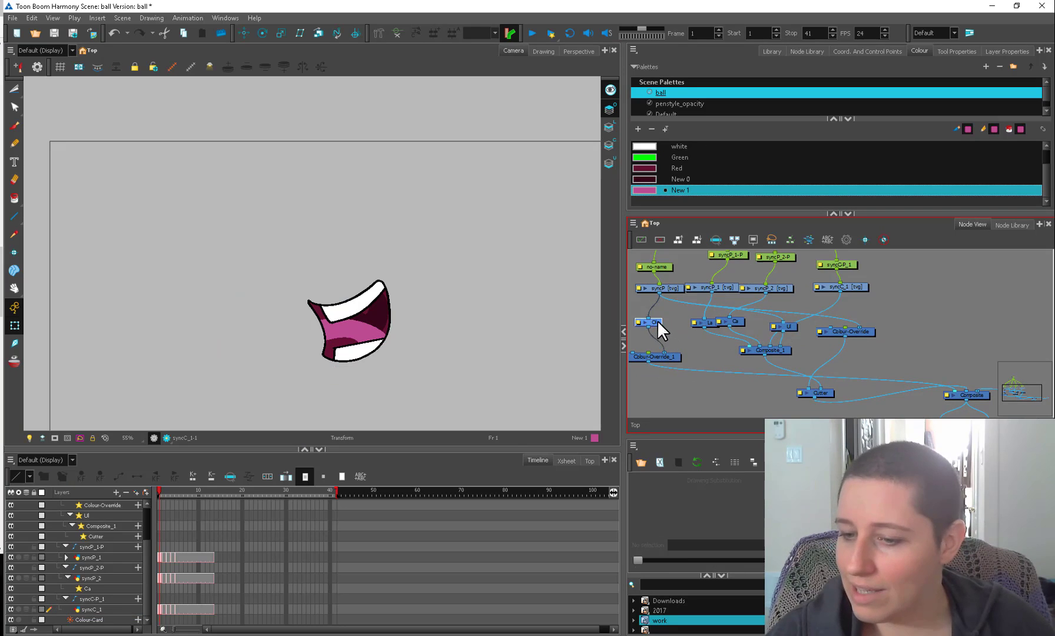
key("ctrl+c")
key("ctrl+v")
scroll(730, 347, "up", 1)
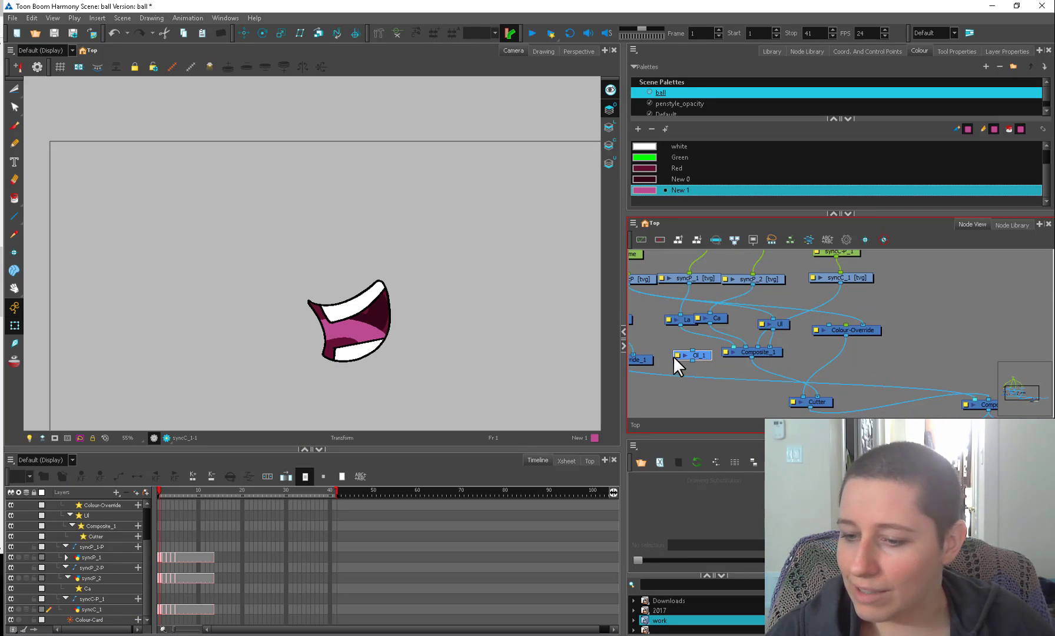
double_click(676, 356)
left_click(474, 340)
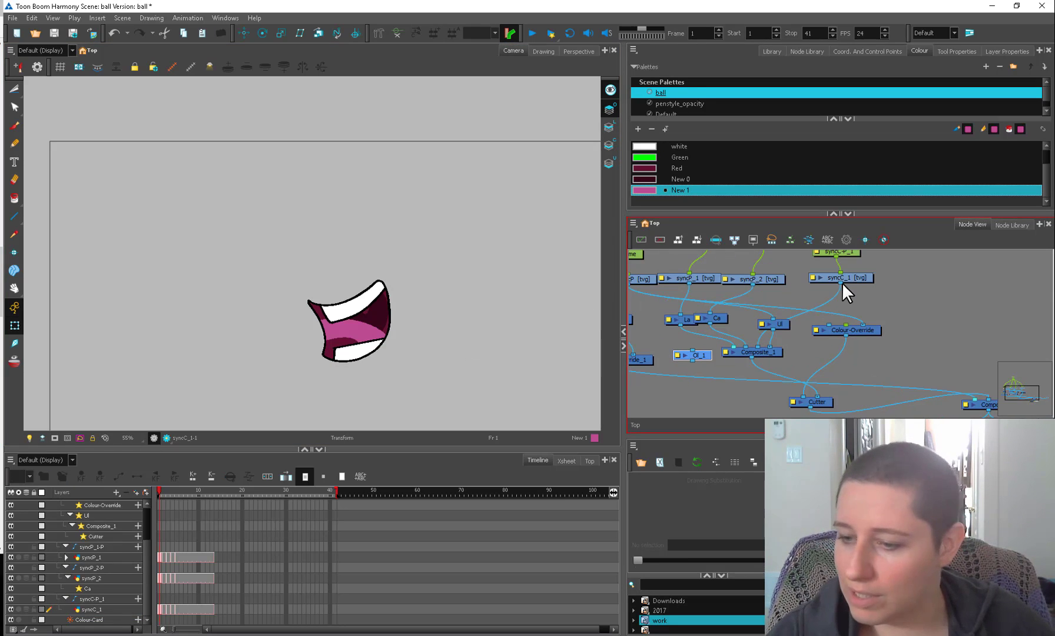
Connect syncC_1 to the duplicated Ol node and route that node into the main Composite.
left_click_drag(840, 283, 696, 353)
left_click_drag(718, 394, 965, 395)
left_click(980, 396)
Rig the syncC_1 tongue with a deformation chain and bend it downward over the lower teeth.
left_click(379, 33)
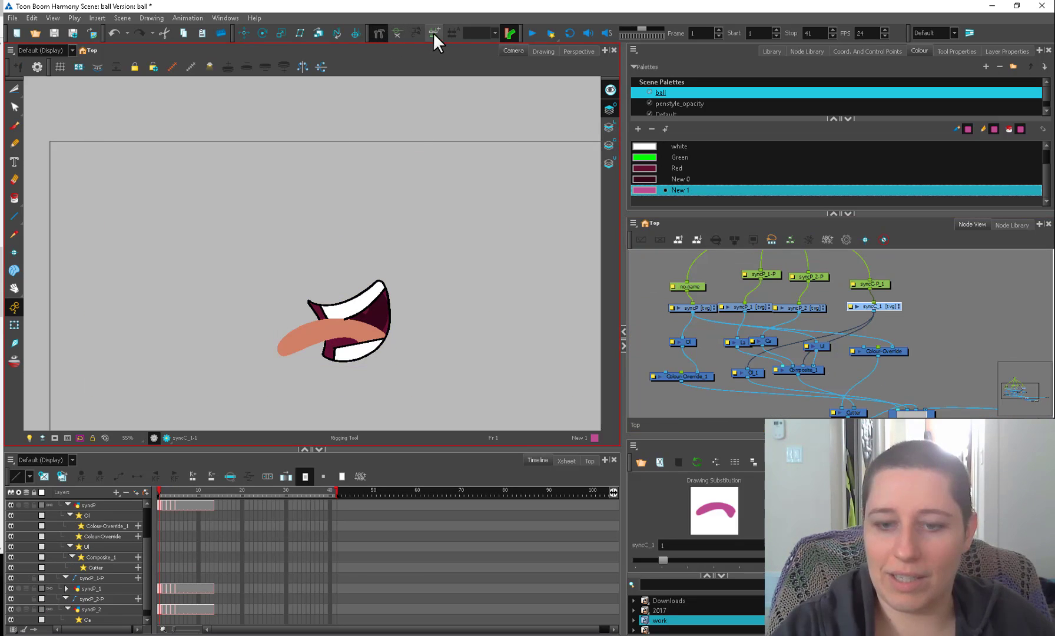
left_click(434, 33)
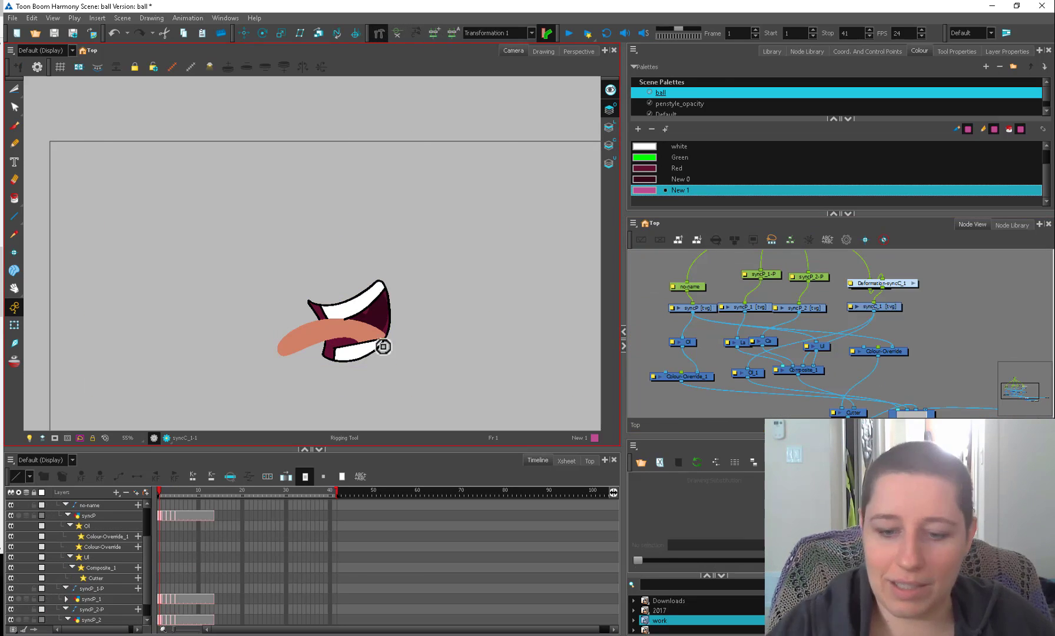
left_click(15, 325)
left_click_drag(285, 360, 295, 369)
left_click_drag(348, 332, 362, 324)
left_click_drag(296, 365, 317, 368)
left_click_drag(383, 324, 354, 321)
left_click_drag(314, 368, 322, 375)
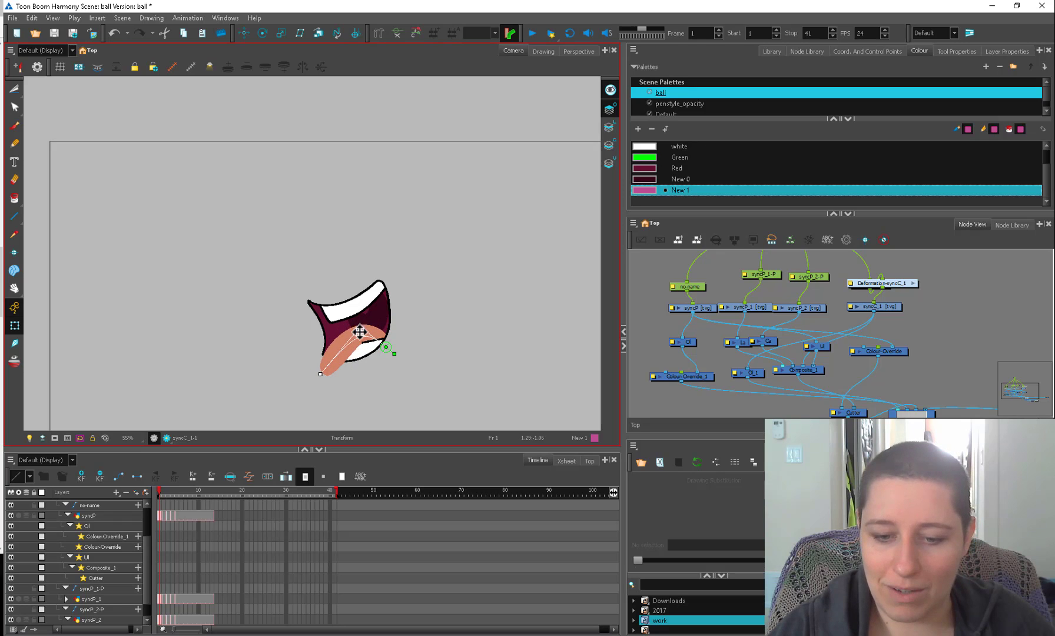
left_click(355, 392)
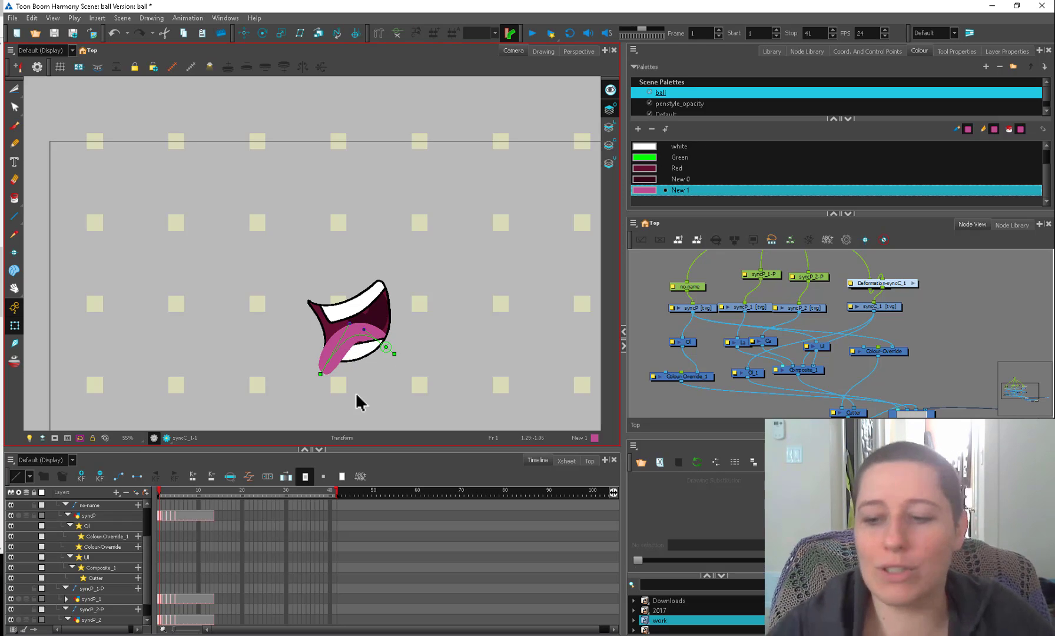
Arrange the tongue's deformation node between the syncC-P_1 peg and syncC_1, and reshape the tongue's curve with its deformer handles.
left_click(339, 340)
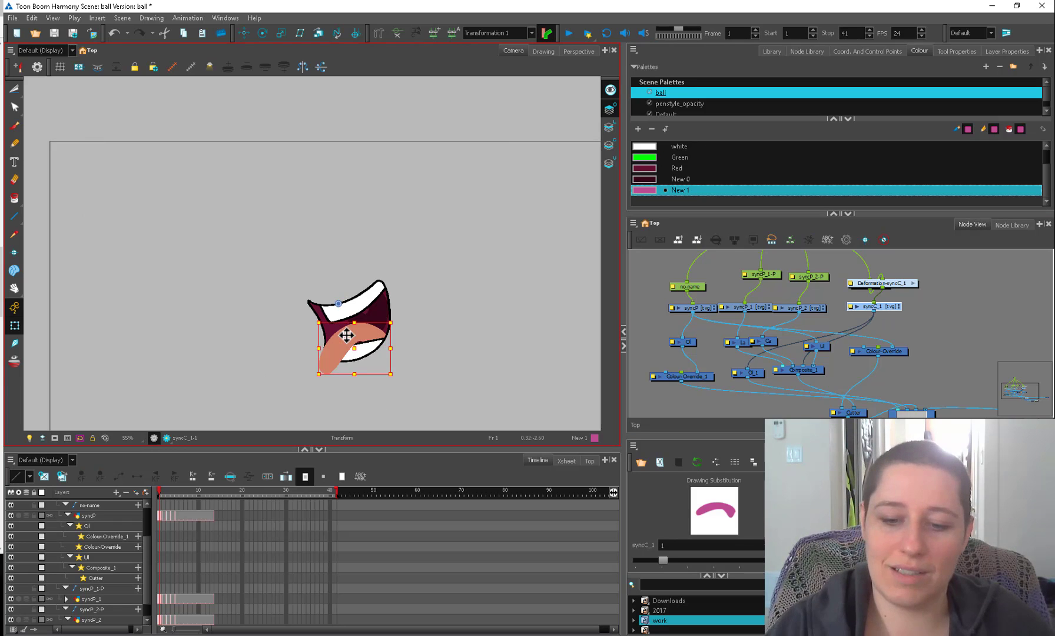
mouse_move(896, 307)
left_mouse_down()
mouse_move(897, 319)
mouse_move(892, 300)
left_mouse_up()
left_click(397, 33)
left_click_drag(349, 322, 348, 317)
mouse_move(322, 374)
left_mouse_down()
mouse_move(300, 341)
mouse_move(388, 272)
mouse_move(307, 317)
mouse_move(354, 307)
mouse_move(300, 334)
mouse_move(298, 365)
mouse_move(323, 369)
left_mouse_up()
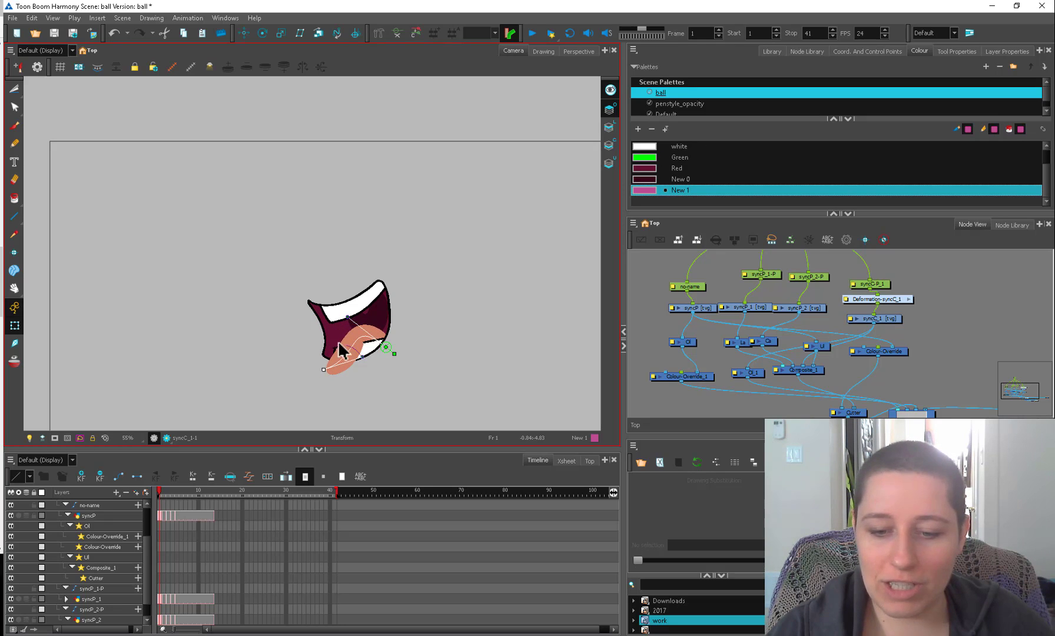
left_click(335, 344)
left_click(396, 386)
left_click(375, 301)
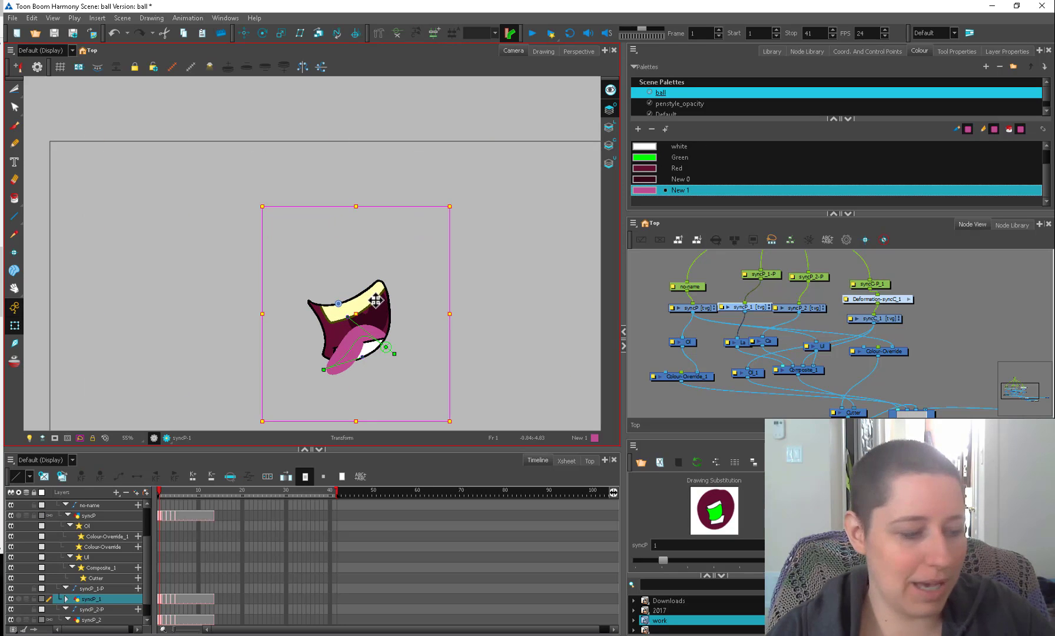
key("]")
key("minus")
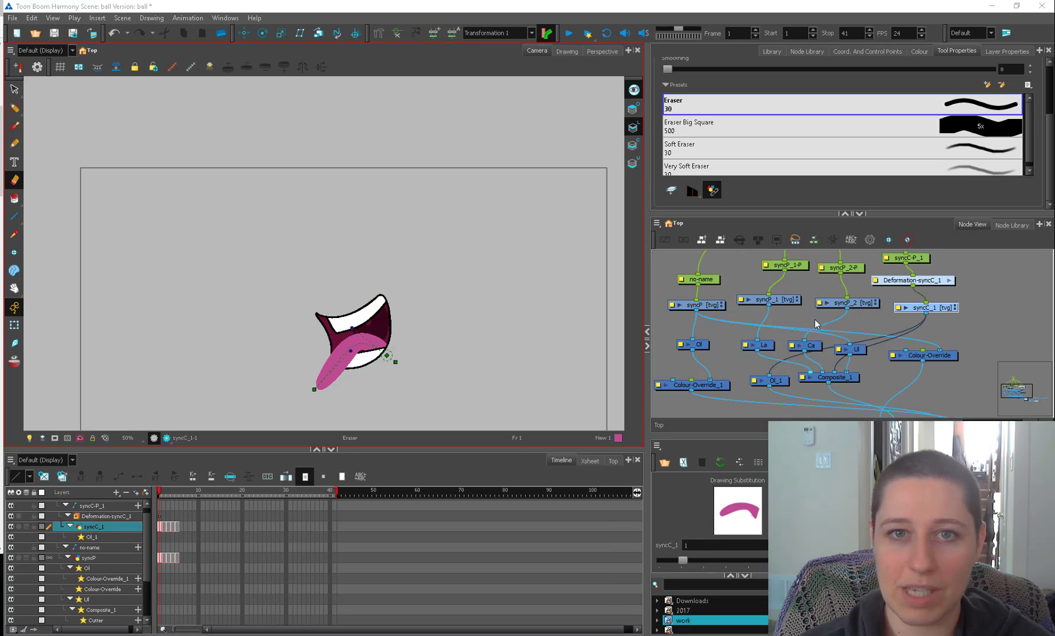
Examine how the synced syncP, syncP_1, syncP_2 and syncC_1 drawing nodes connect to their art-layer nodes and Composite_1.
left_click(957, 319)
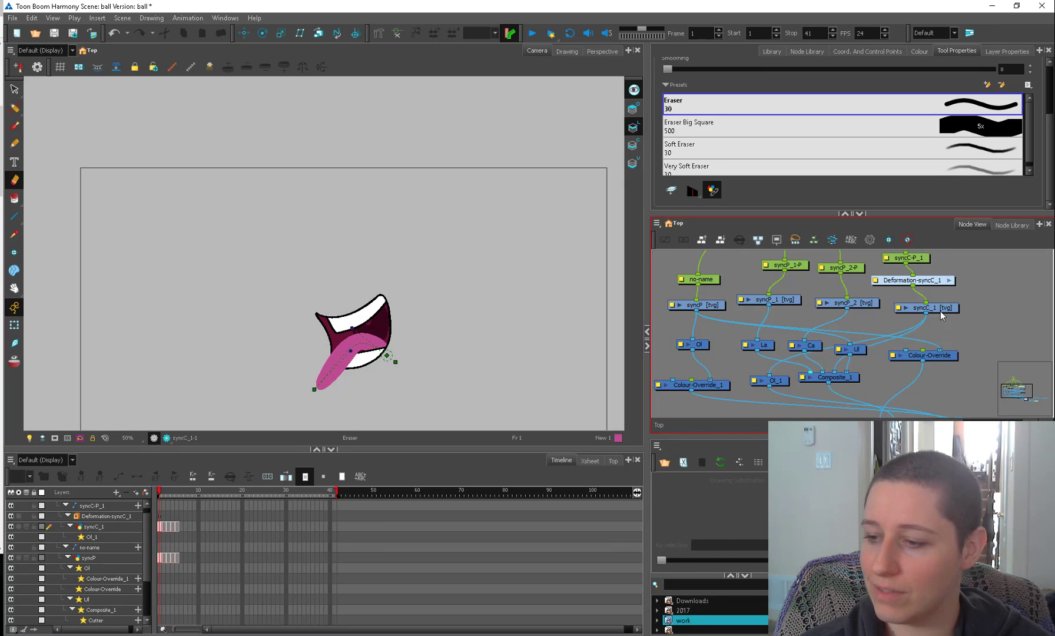
left_click(938, 312)
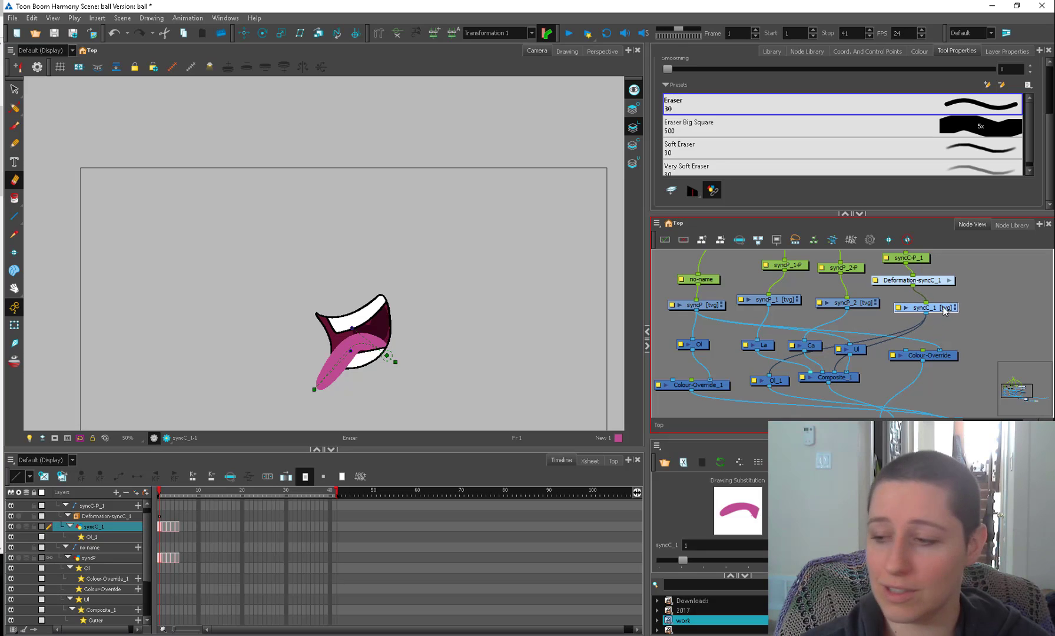
scroll(955, 312, "up", 5)
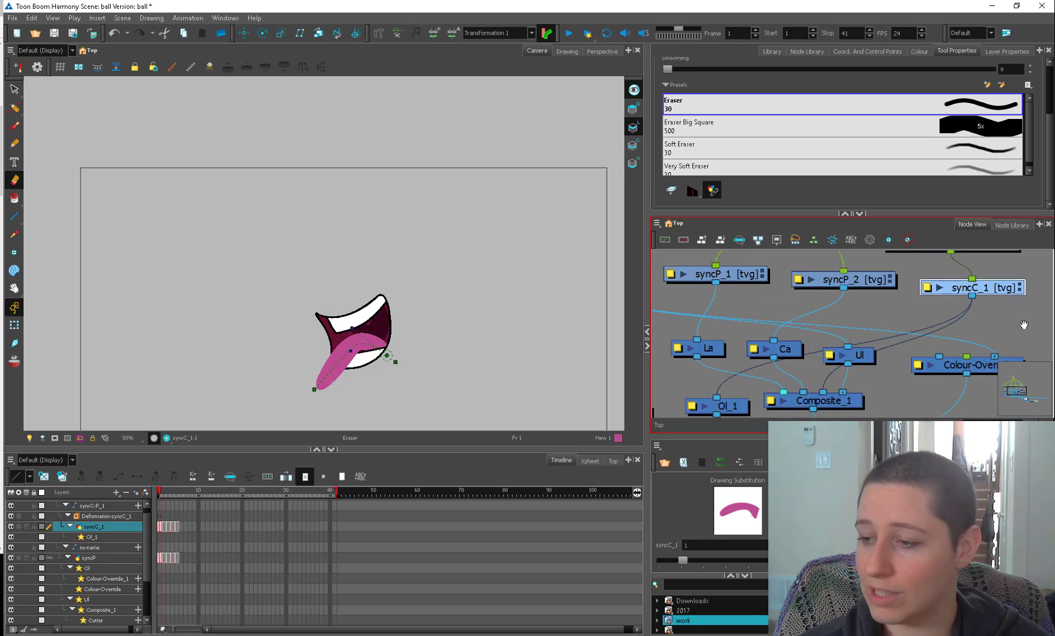
left_click_drag(806, 343, 878, 340)
left_click(878, 339)
left_click(862, 309)
left_click(758, 300)
left_click(680, 298)
scroll(671, 302, "down", 2)
mouse_move(667, 303)
left_mouse_down()
mouse_move(716, 314)
mouse_move(973, 298)
mouse_move(900, 298)
mouse_move(959, 312)
left_mouse_up()
scroll(712, 310, "down", 2)
left_click(960, 311)
left_click(958, 306)
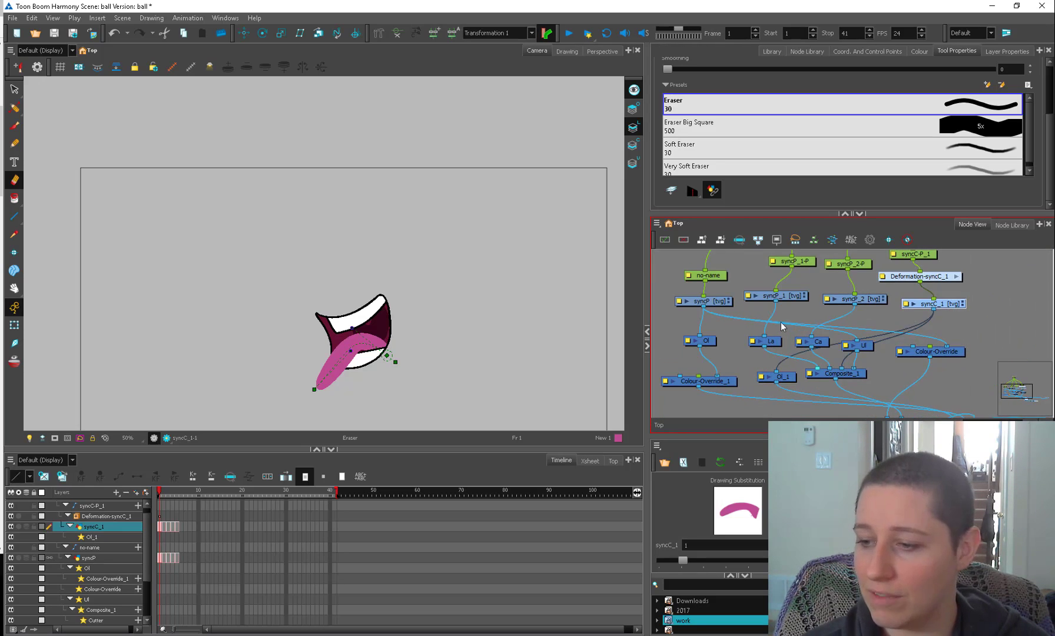
Extend the exposed cells on the syncC_1 layer from frame 7 onward.
left_click(186, 527)
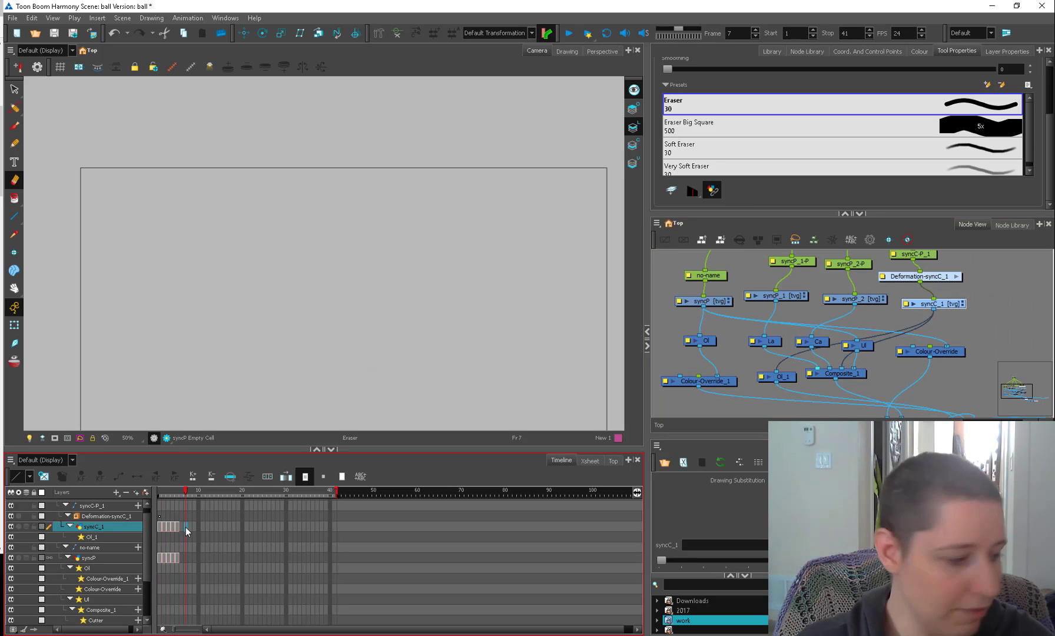
key("F5")
left_click(198, 529)
key("F5")
left_click(212, 528)
key("F5")
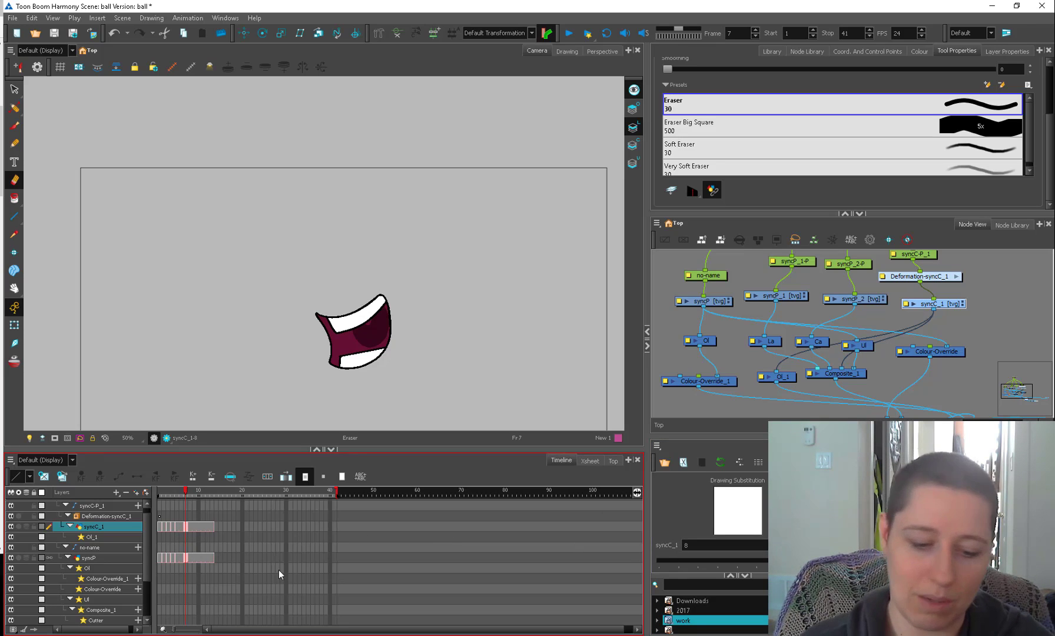
Clear the added syncC_1 cells from frame 7 onward and look up the command for deleting selected drawings.
key("Delete")
right_click(186, 527)
mouse_move(223, 399)
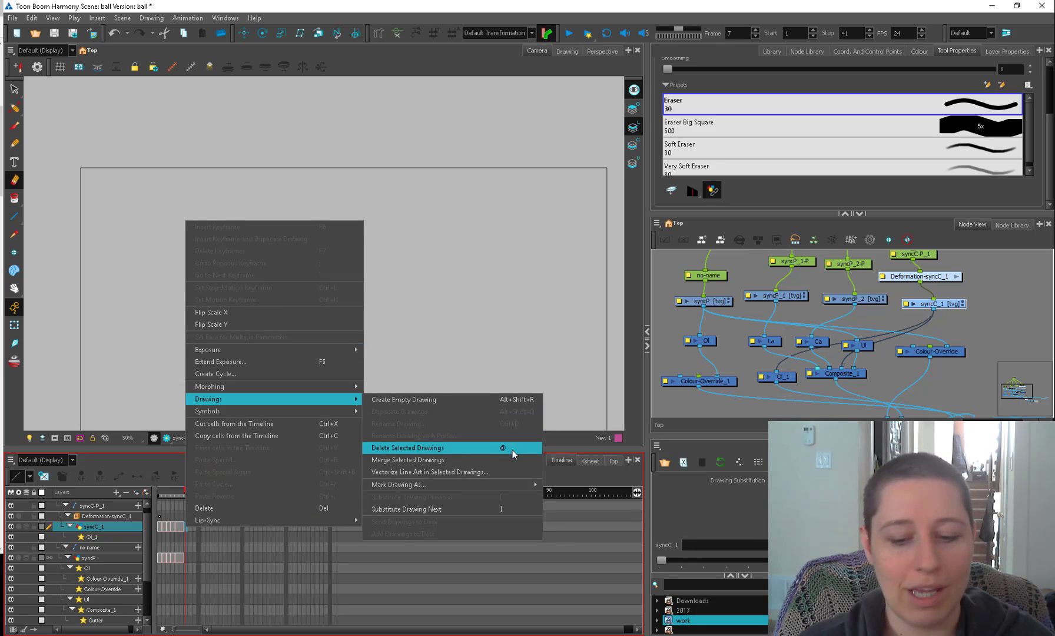
left_click(184, 557)
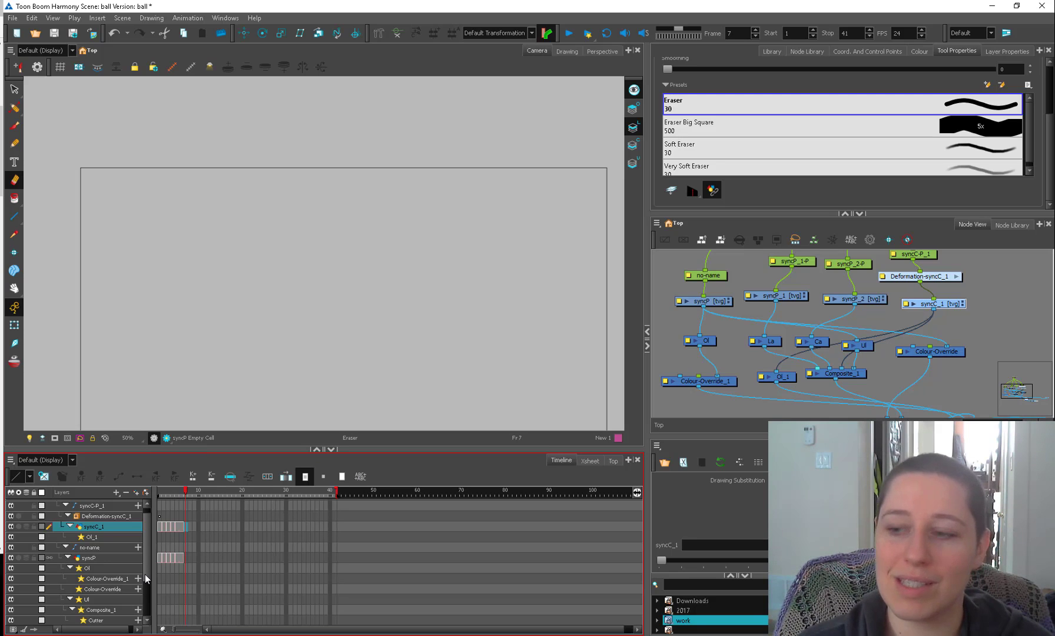
left_click(947, 313)
left_click_drag(945, 305, 944, 306)
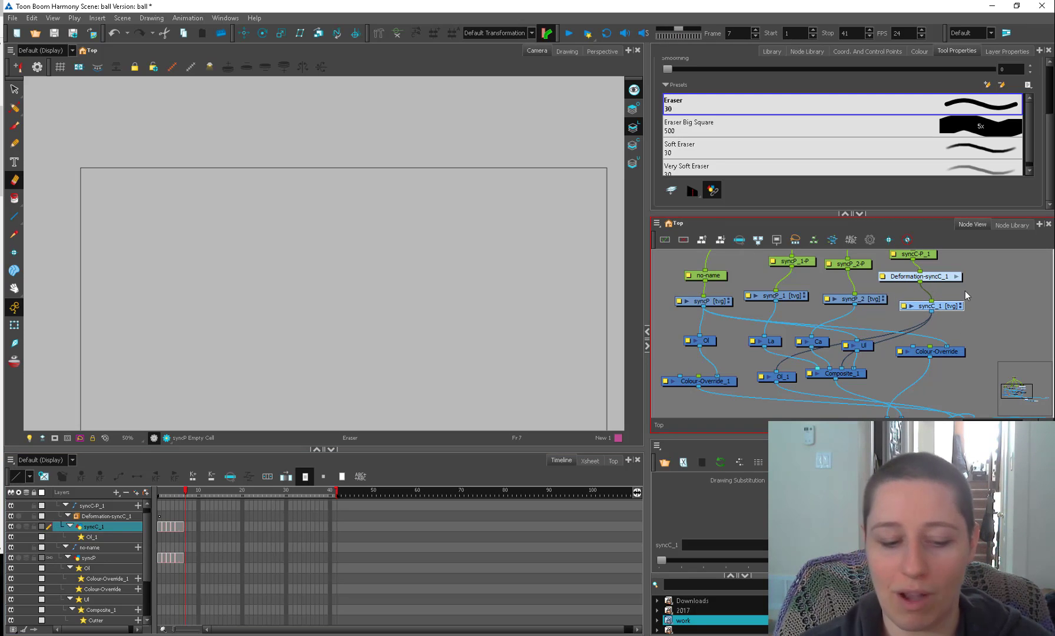
left_click(159, 491)
left_click(299, 349)
left_click_drag(406, 384, 401, 373)
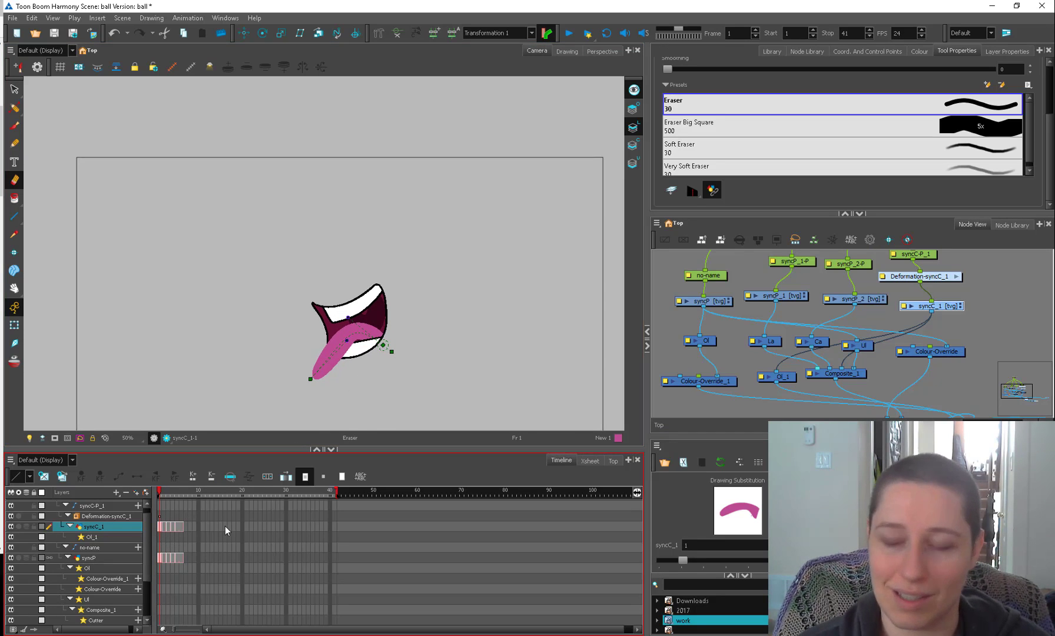
left_click(164, 490)
left_click(199, 526)
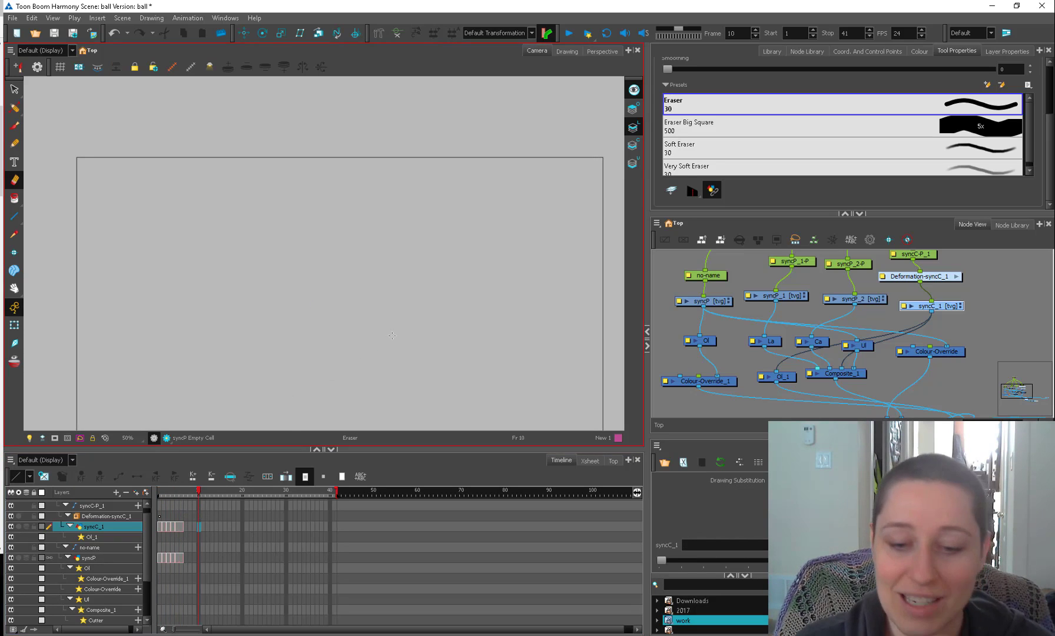
Select the synced mouth artwork at frame 1 with the Select tool's all-drawing-layers option enabled.
key("alt+s")
left_click(160, 490)
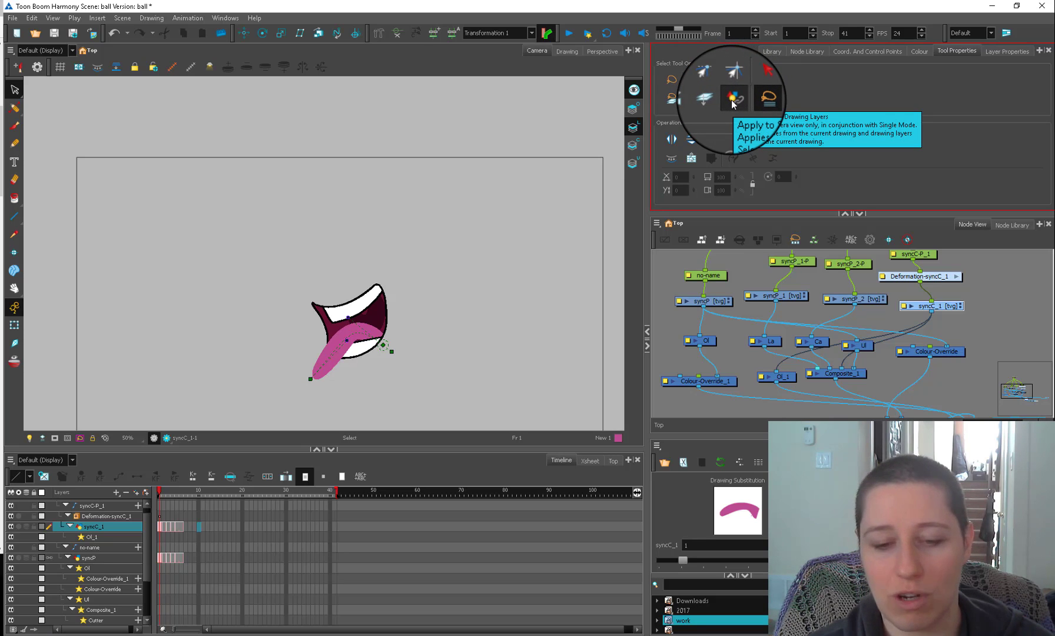
mouse_move(427, 228)
left_mouse_down()
mouse_move(437, 364)
mouse_move(424, 230)
left_mouse_up()
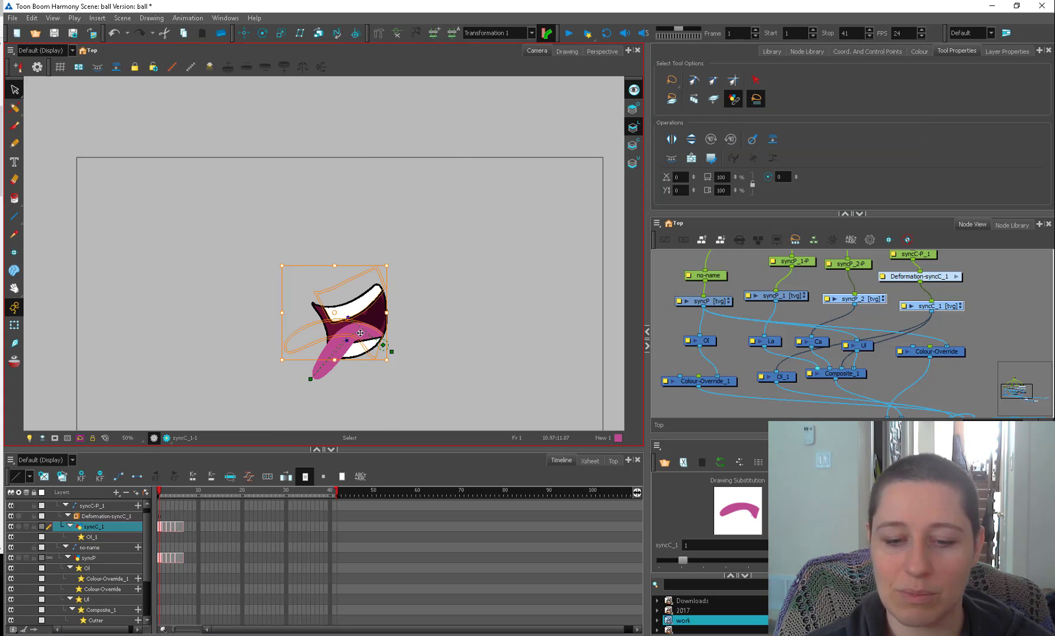
Turn off the Select tool's all-drawing-layers option and select only the syncC_1 tongue artwork.
left_click(735, 99)
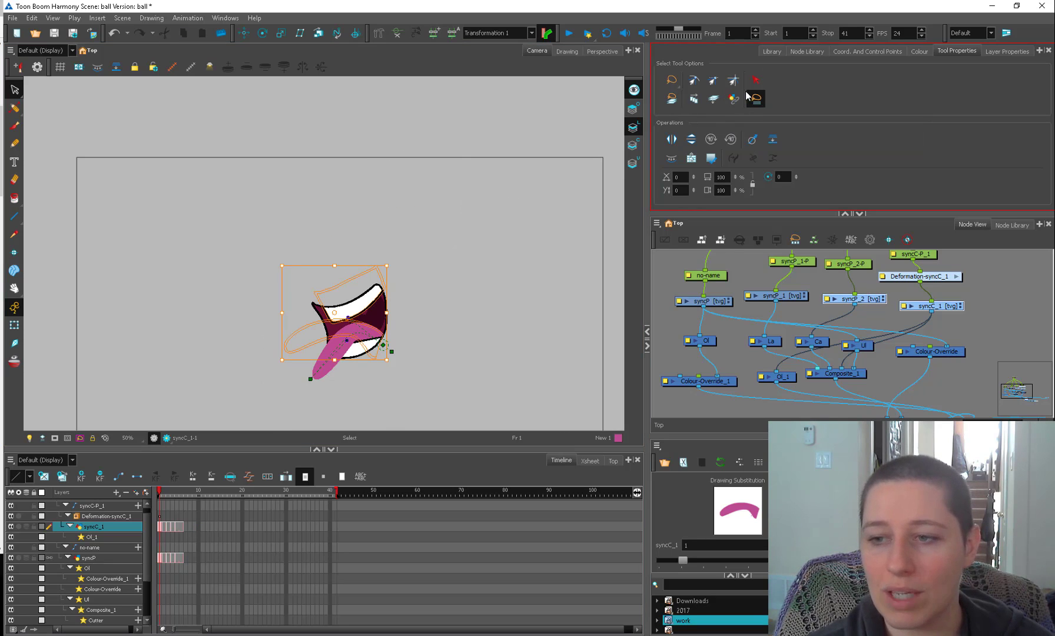
left_click_drag(501, 167, 565, 199)
left_click(933, 305)
mouse_move(451, 190)
left_mouse_down()
mouse_move(302, 403)
mouse_move(459, 330)
left_mouse_up()
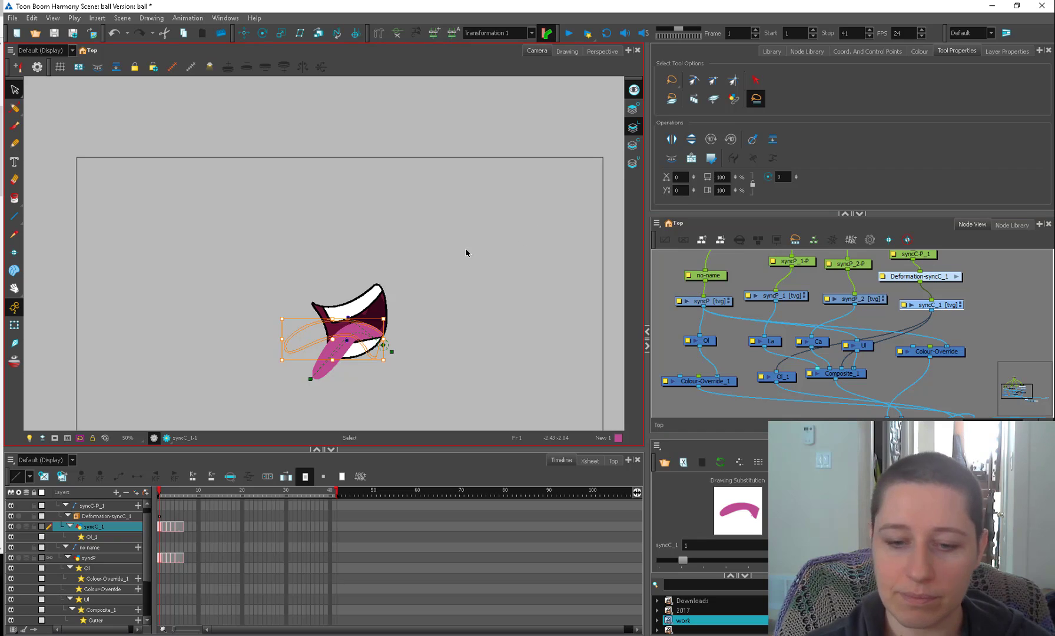
Try the Eraser across the teeth and tongue with its all-drawing-layers option on, and undo the stroke.
key("alt+e")
scroll(1047, 203, "down", 5)
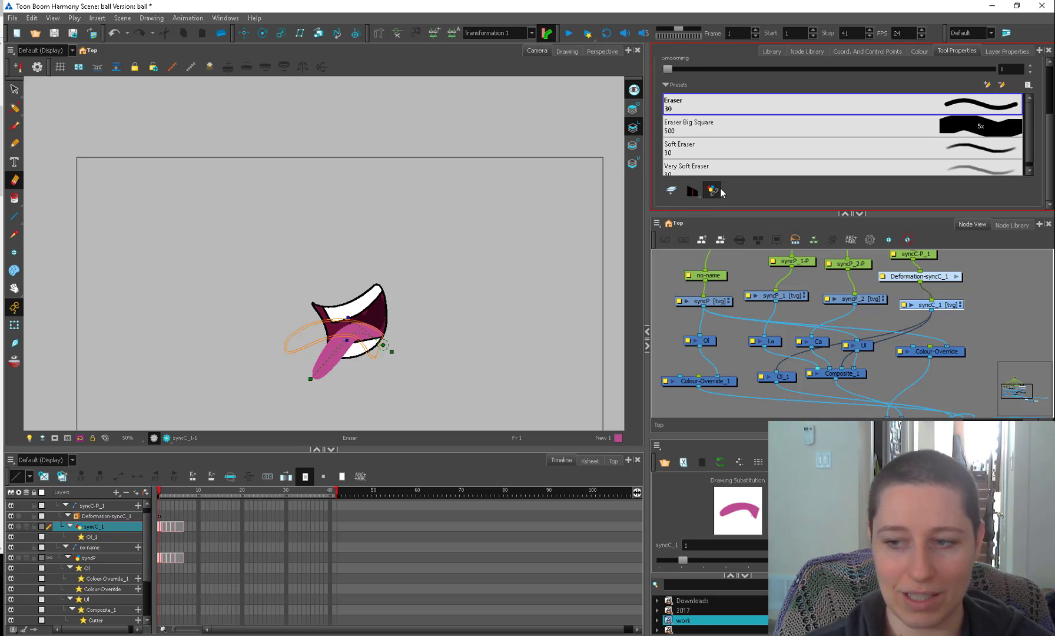
mouse_move(340, 343)
left_mouse_down()
mouse_move(337, 357)
mouse_move(378, 370)
left_mouse_up()
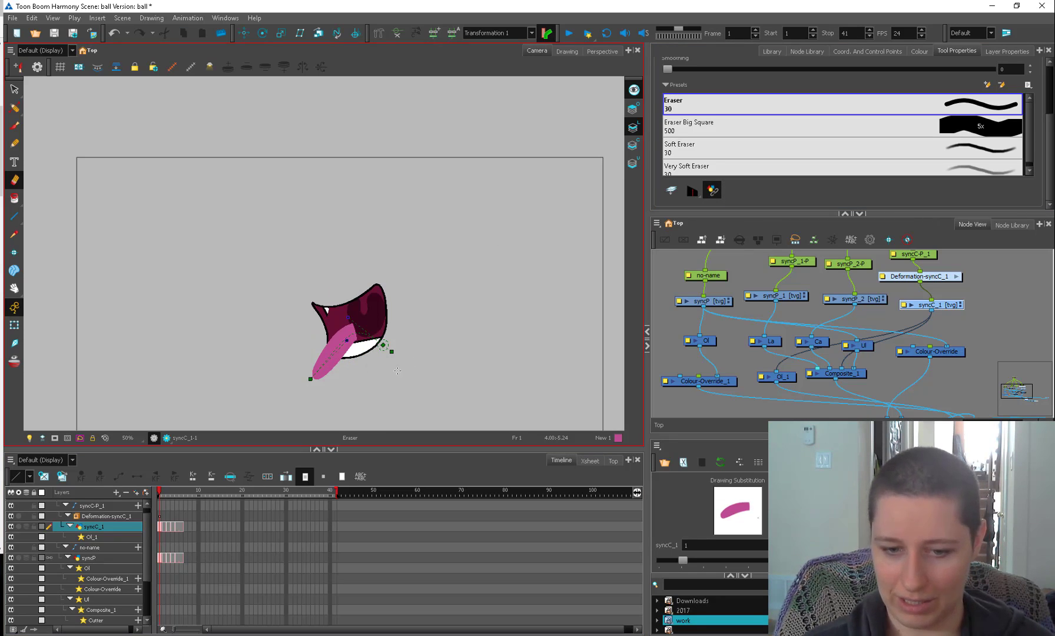
key("ctrl+z")
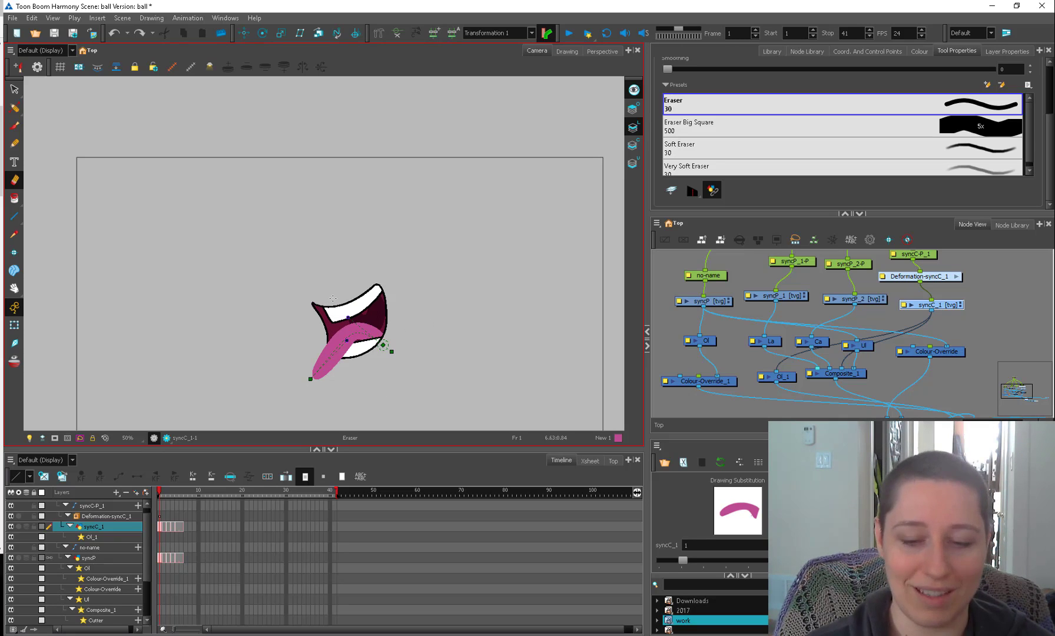
Examine the Brush and Eraser tool options for a setting that applies to all drawing layers.
left_click(713, 191)
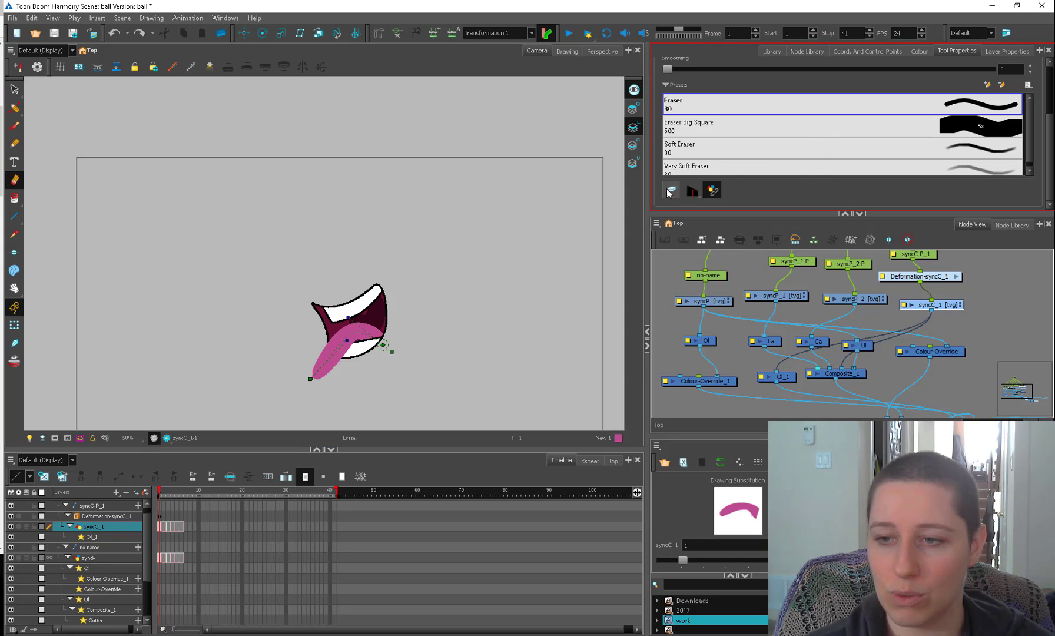
key("alt+b")
scroll(1042, 171, "up", 3)
scroll(1039, 180, "down", 3)
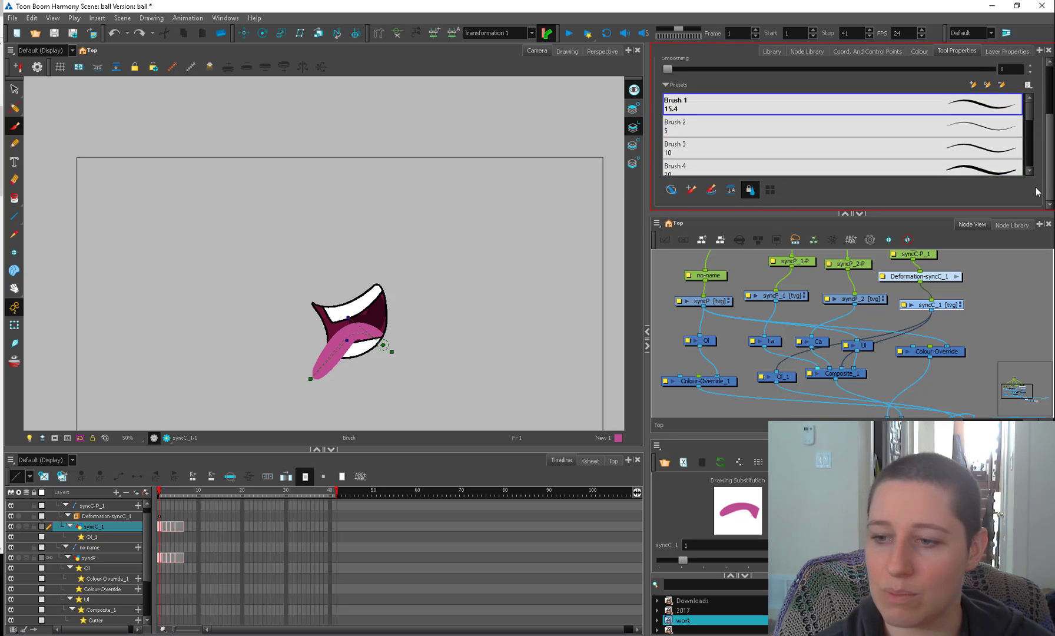
scroll(1036, 193, "up", 2)
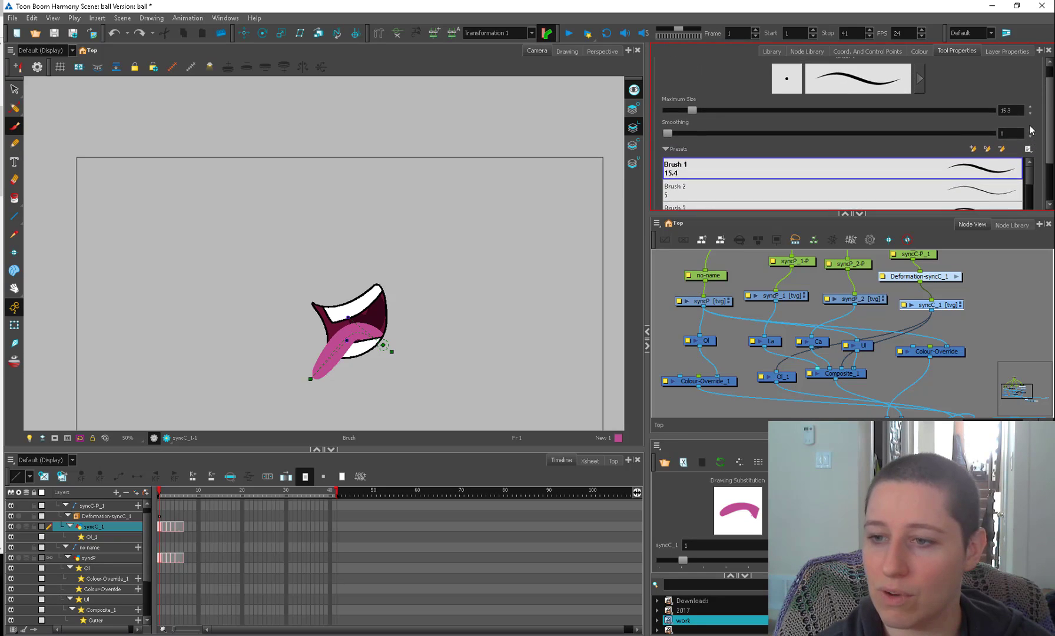
scroll(1040, 200, "down", 2)
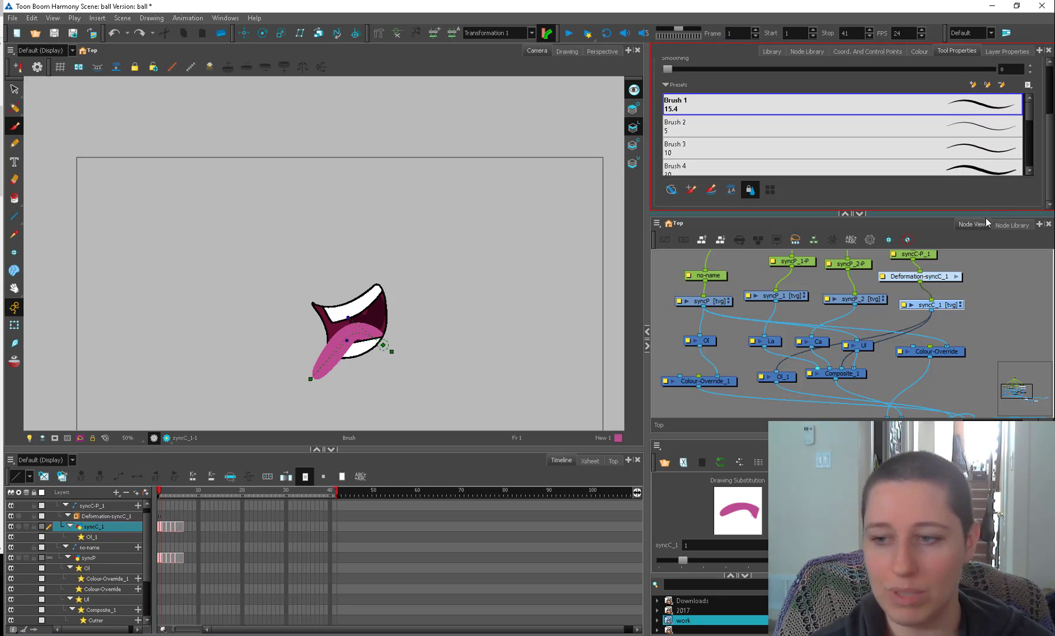
key("alt+e")
scroll(789, 136, "up", 4)
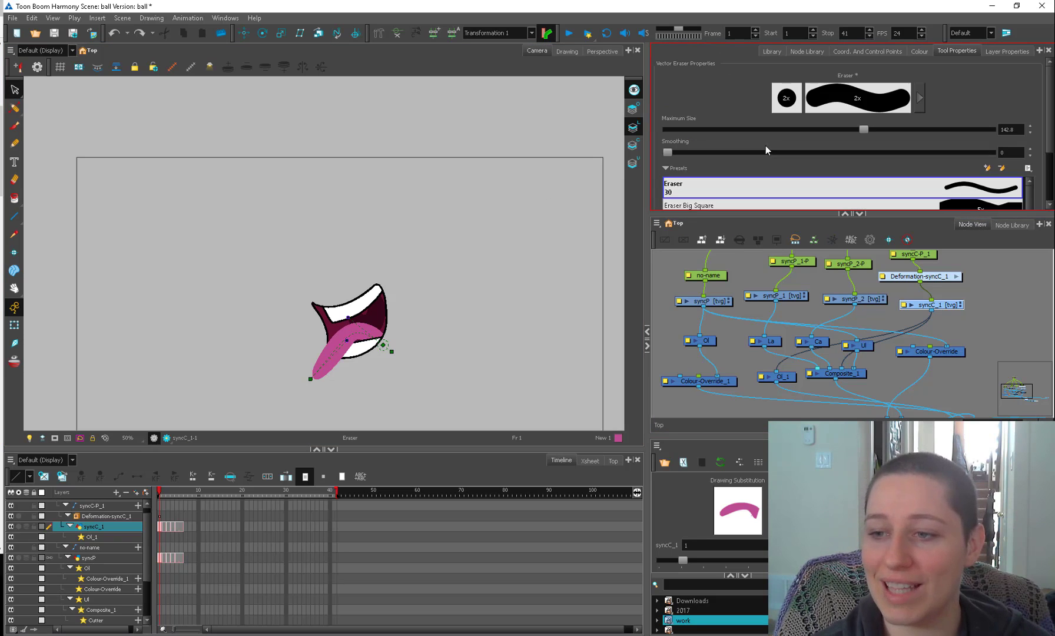
scroll(766, 150, "down", 3)
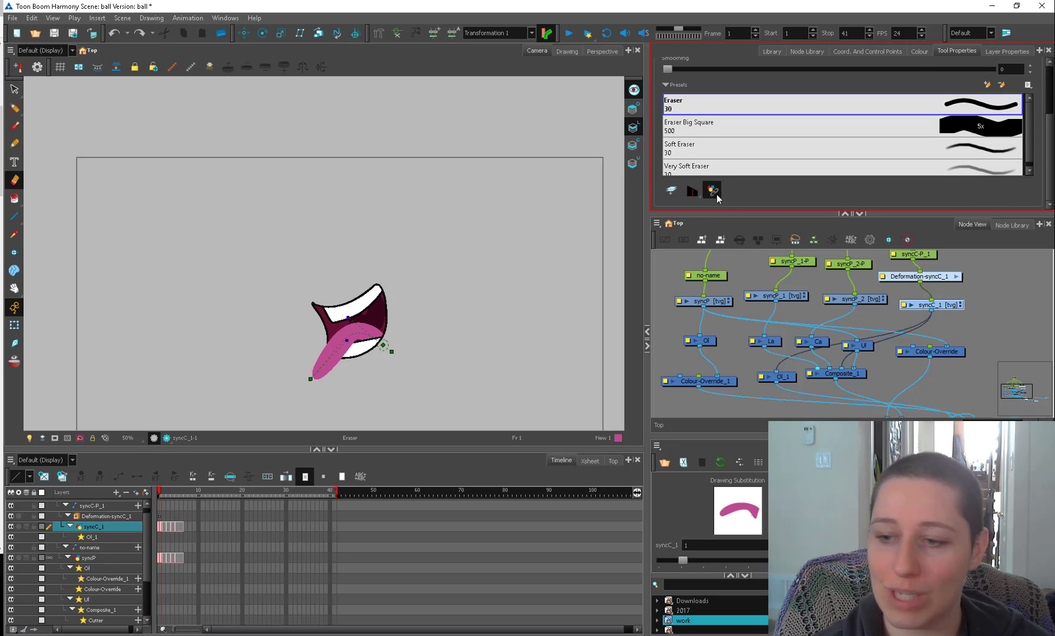
left_click(716, 190)
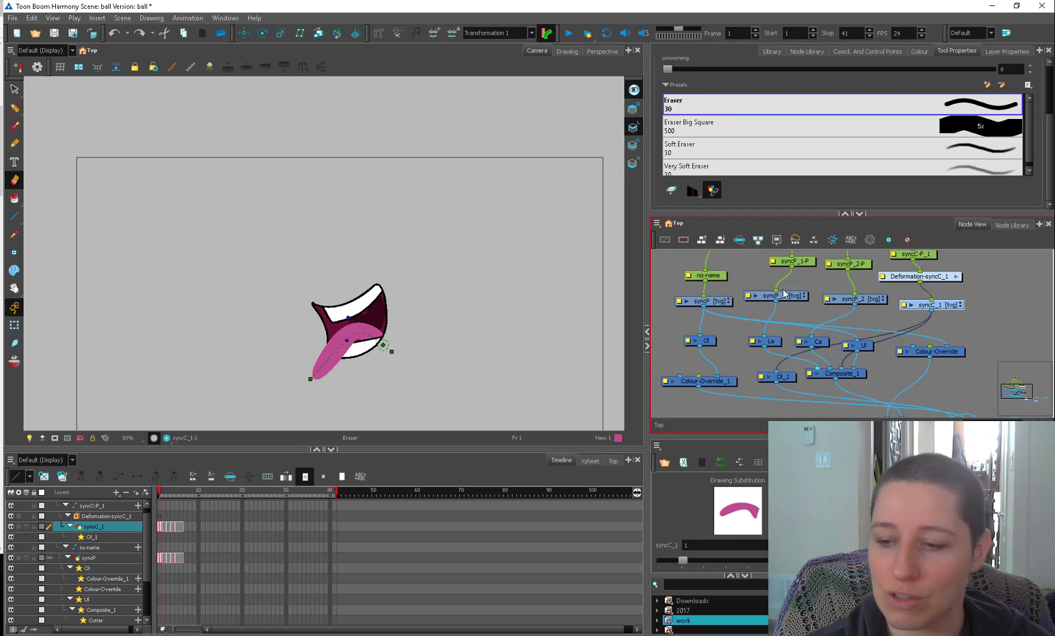
Examine the sync indicators on the syncP_2 and syncC_1 drawing nodes.
mouse_move(948, 304)
left_mouse_down()
mouse_move(962, 289)
mouse_move(954, 301)
left_mouse_up()
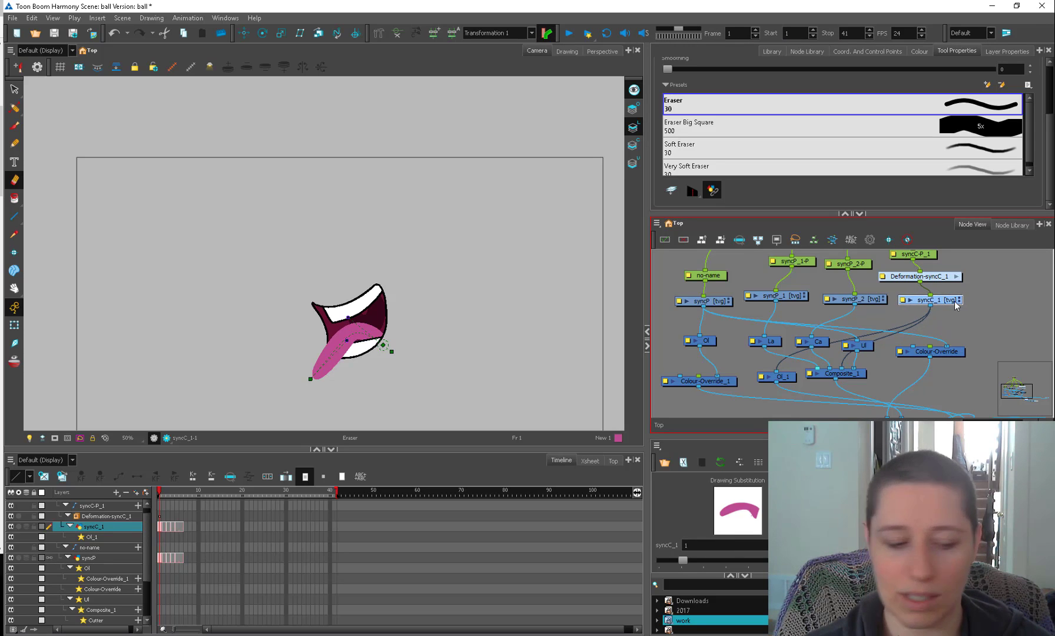
right_click(99, 532)
left_click(661, 280)
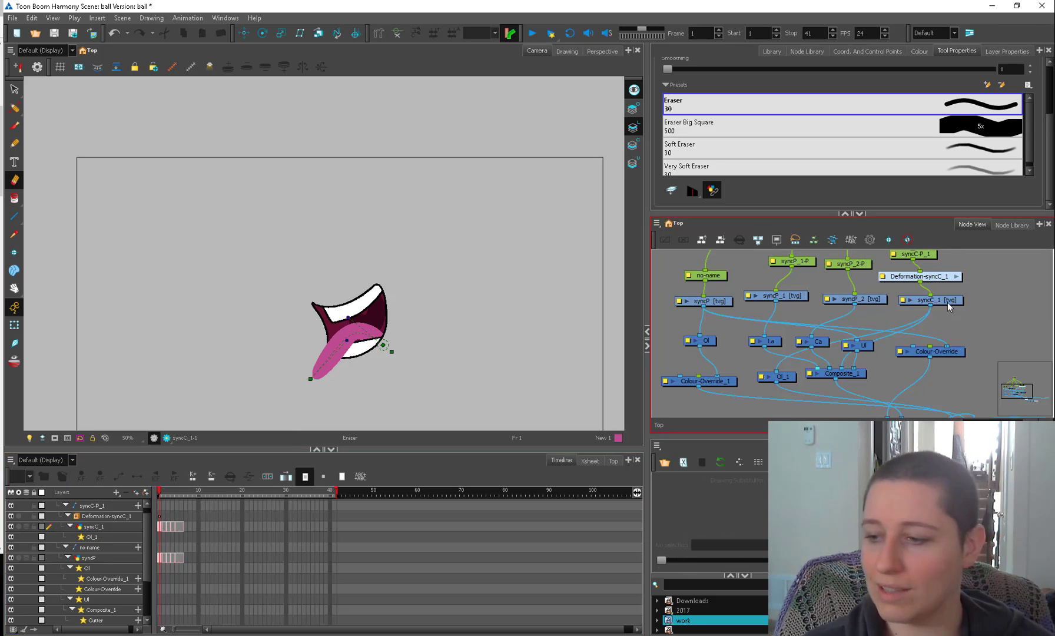
left_click(945, 301)
scroll(873, 307, "up", 2)
left_click(827, 299)
left_click_drag(852, 294, 831, 300)
left_click_drag(932, 303, 932, 299)
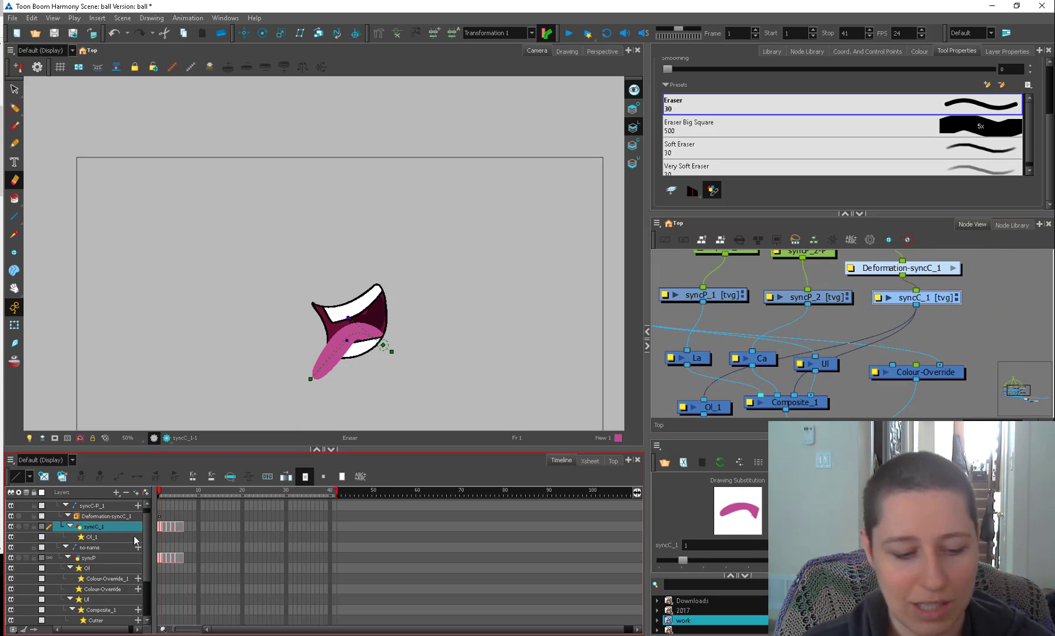
Unsync the syncC_1 layer and go to its drawing at frame 6.
left_click(98, 528)
right_click(98, 526)
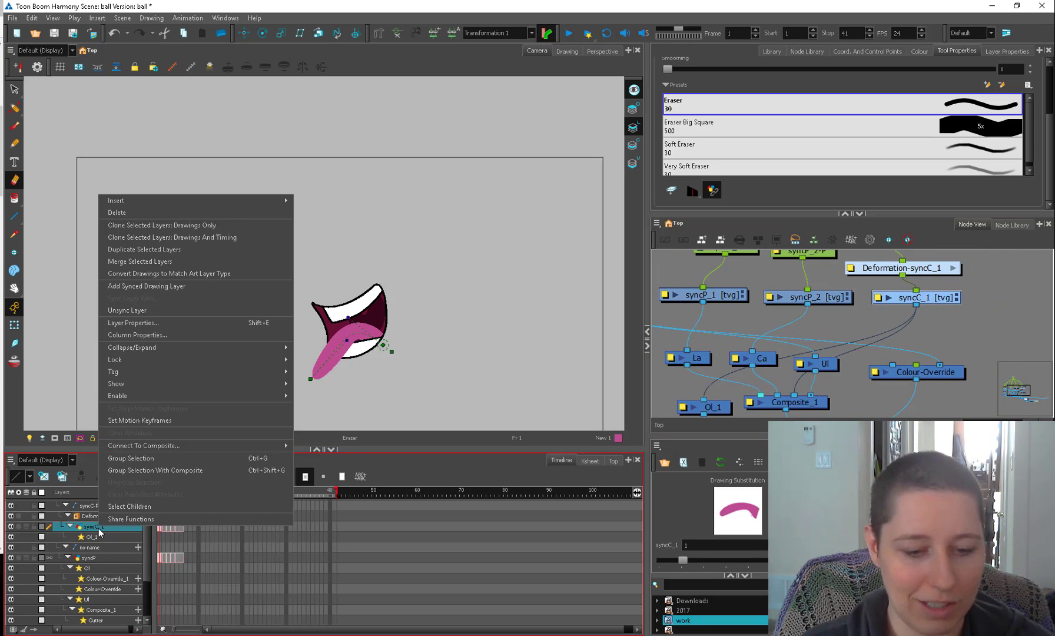
left_click(186, 309)
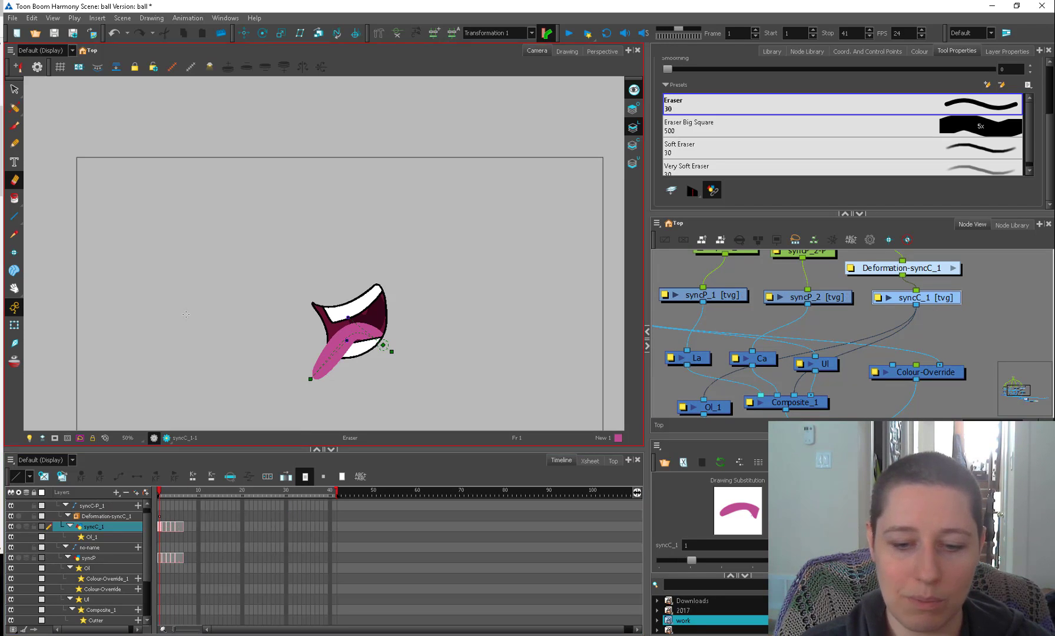
left_click(182, 527)
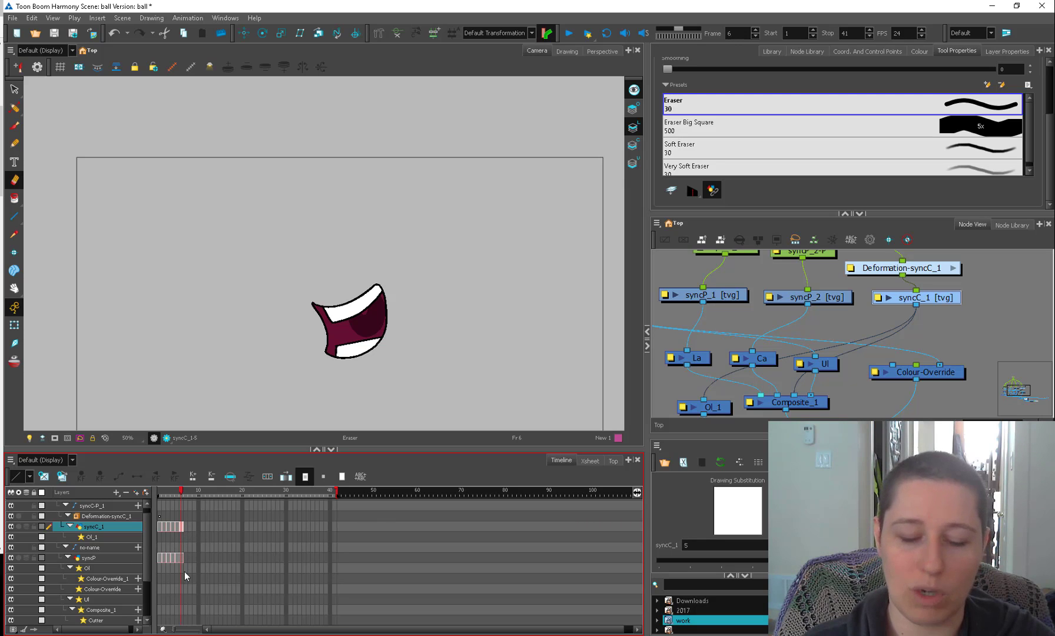
Inspect the Transformation-Switch's drawing path and transformation names inside the Deformation-syncC_1 group, and return to the top level.
left_click_drag(927, 282, 866, 331)
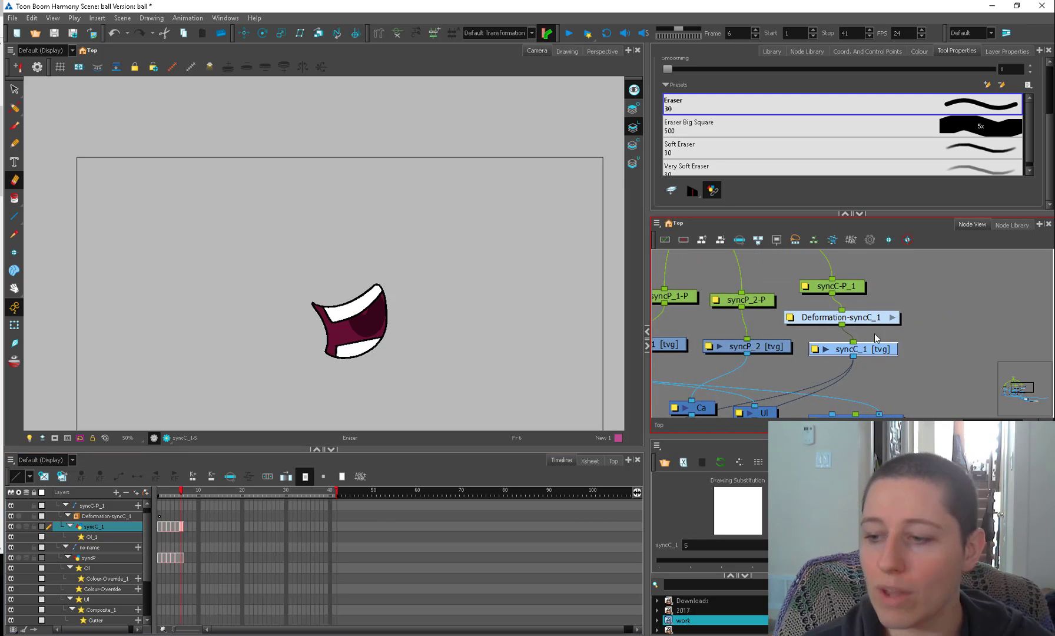
scroll(868, 337, "down", 1)
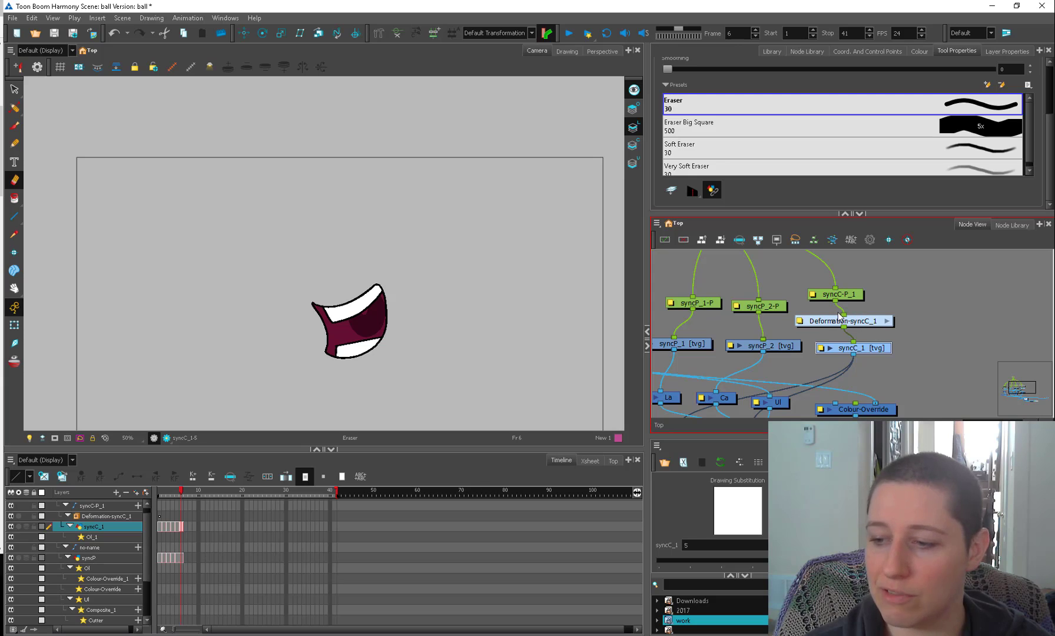
left_click(884, 348)
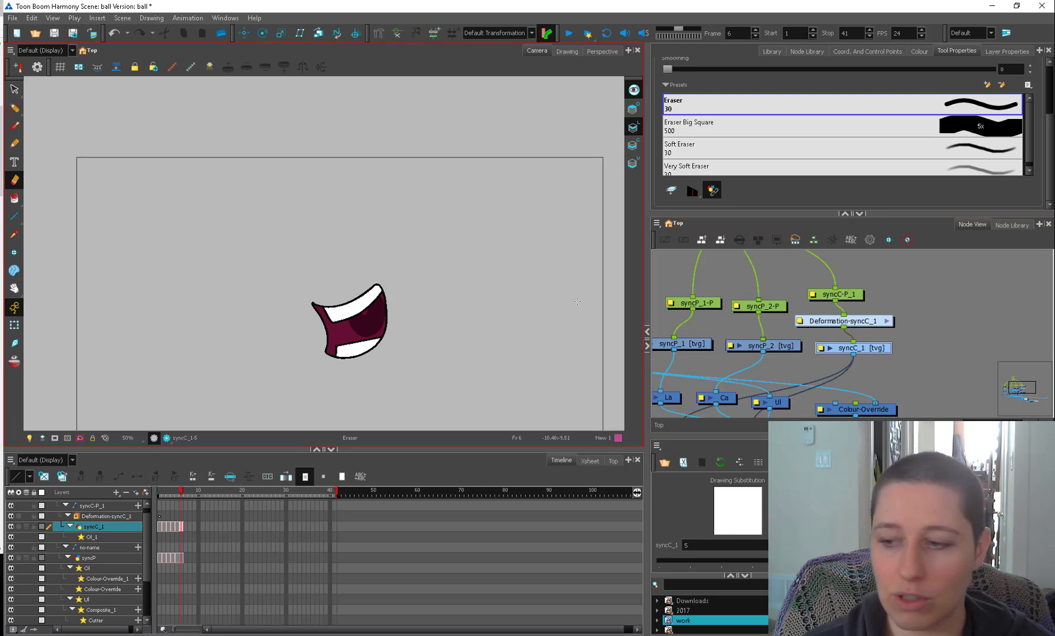
left_click_drag(875, 352, 873, 351)
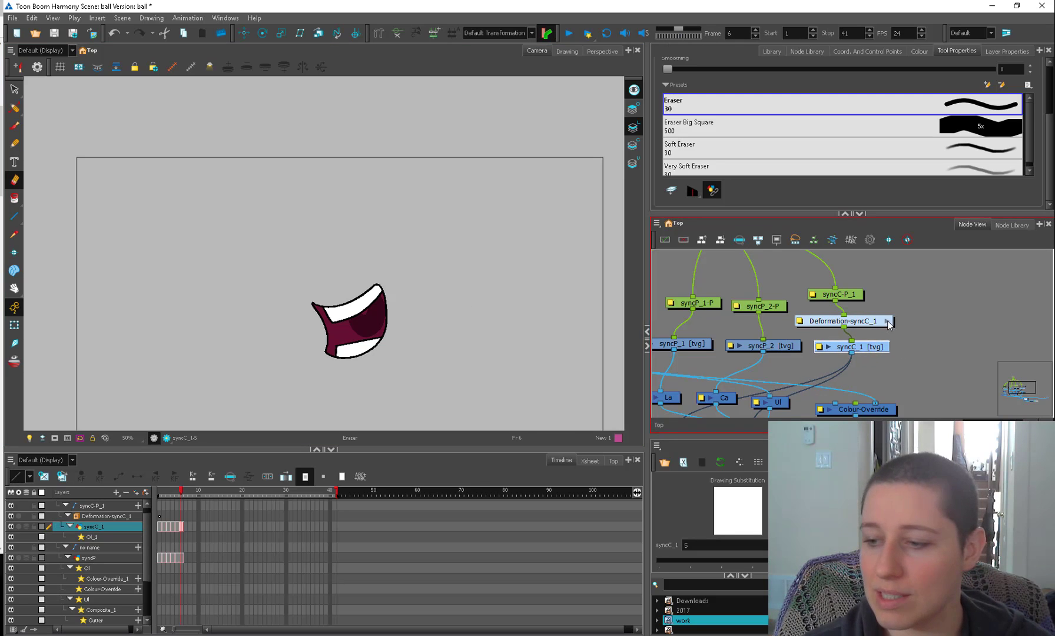
left_click(887, 321)
double_click(786, 334)
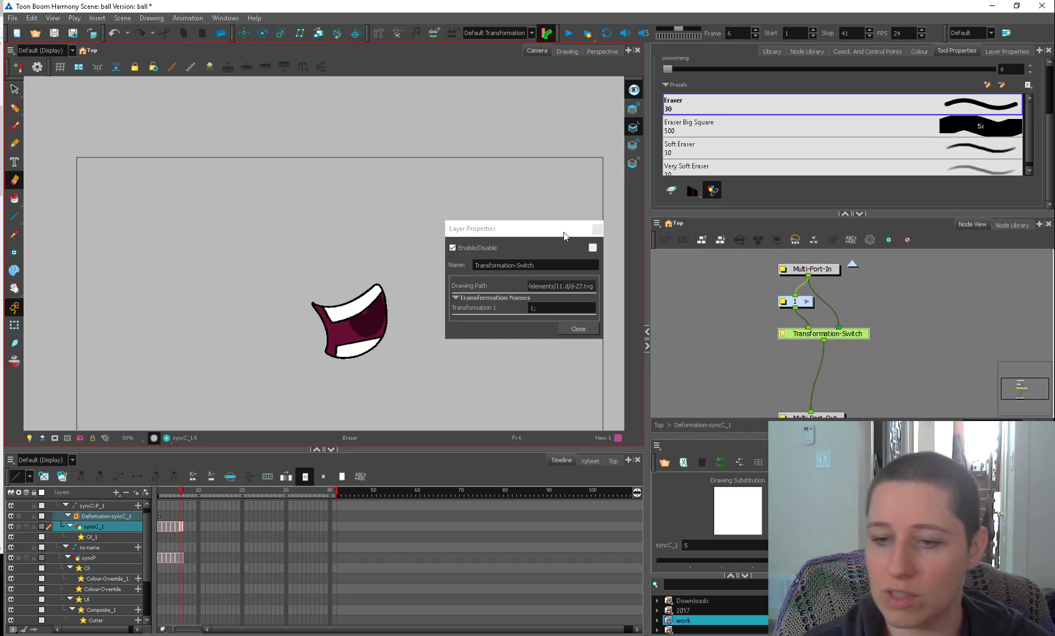
left_click_drag(561, 232, 368, 135)
left_click_drag(414, 242, 810, 253)
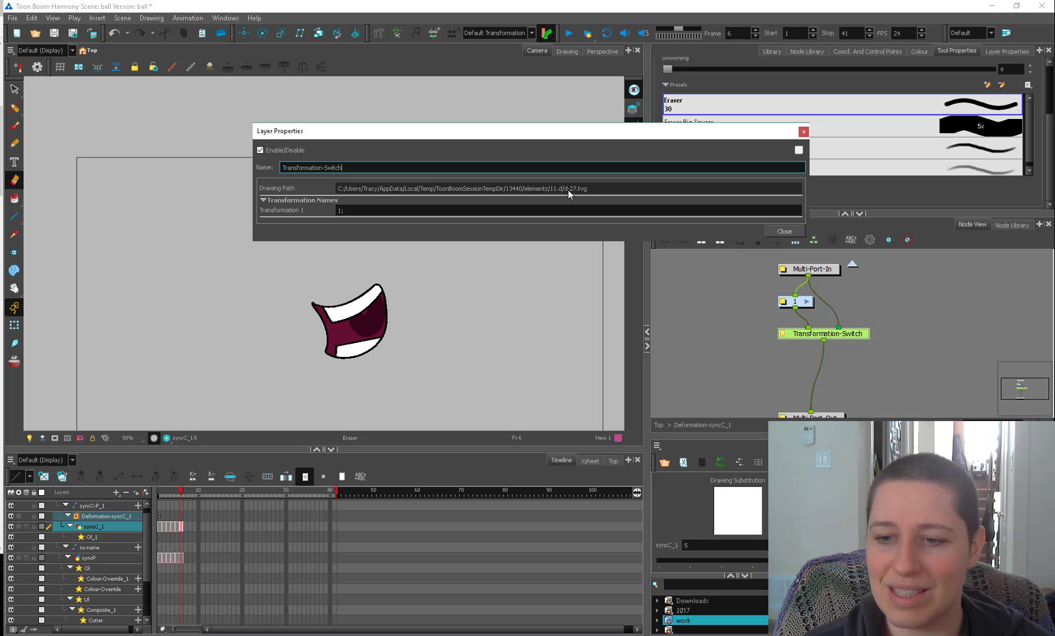
left_click_drag(755, 131, 746, 124)
left_click(776, 224)
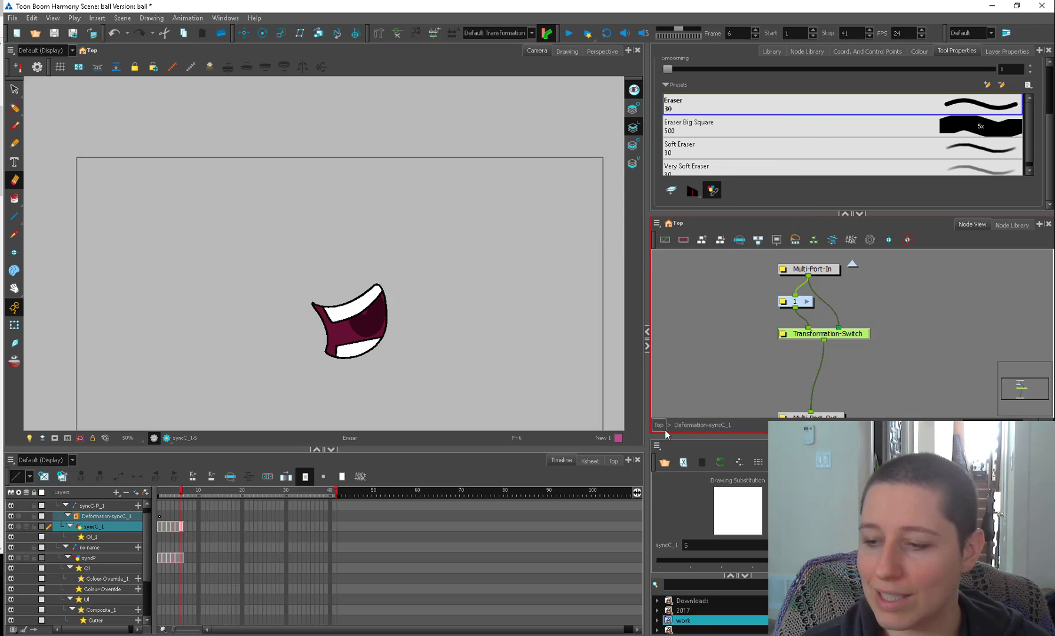
left_click(659, 424)
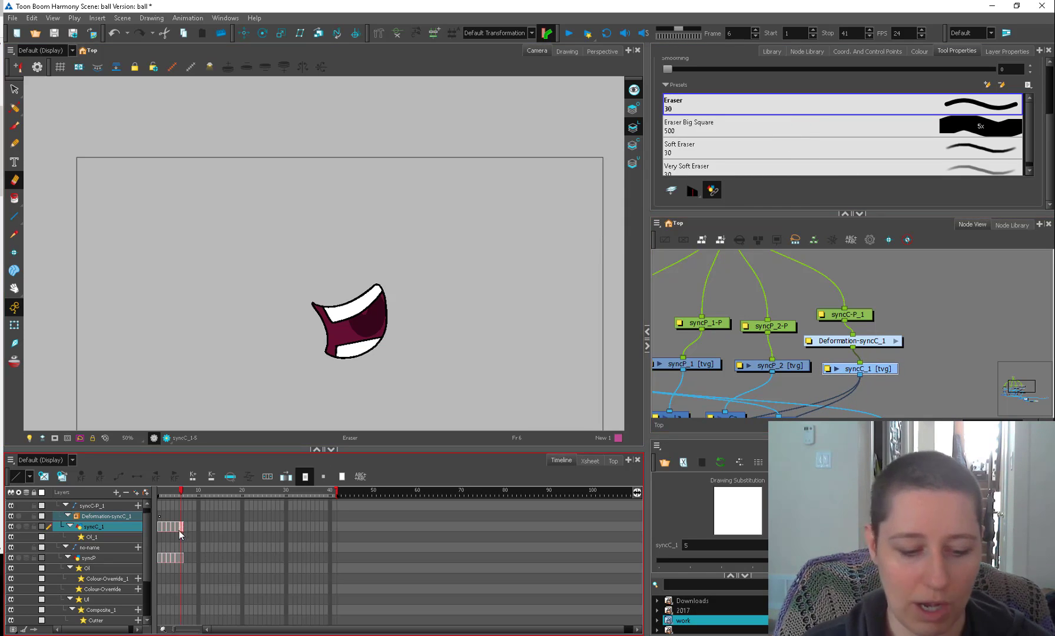
Expose drawing 1 on the syncC_1 layer across frames 1 to 9, with the Transform tool active.
left_click(160, 527)
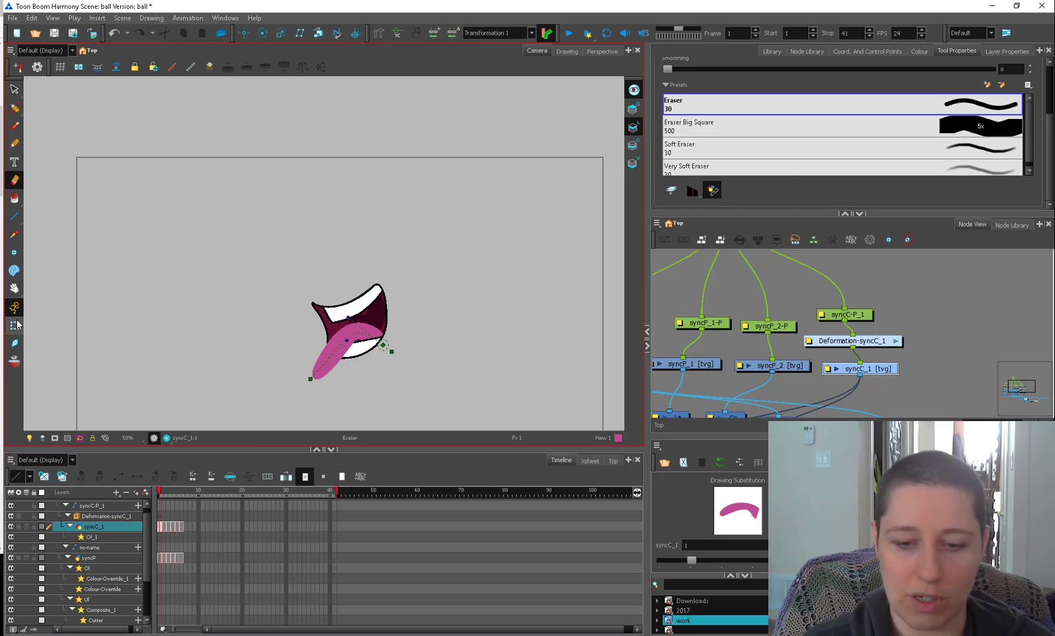
key("shift+t")
left_click_drag(162, 526, 195, 527)
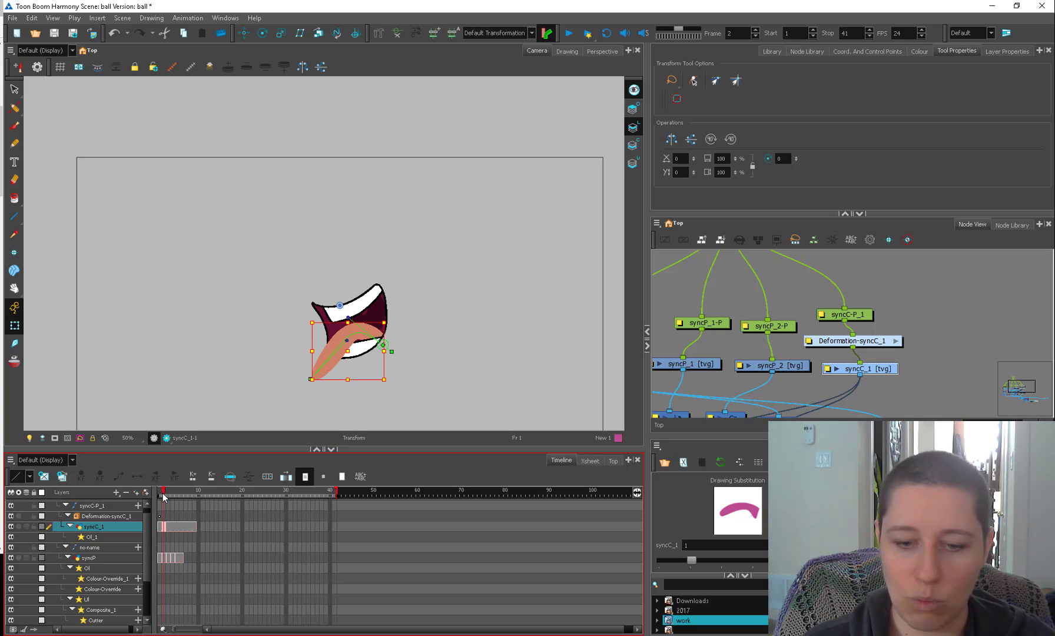
Compare the tongue's deformation on the syncC_1 layer between frames 1 and 2.
left_click_drag(157, 494, 162, 495)
left_click(161, 530)
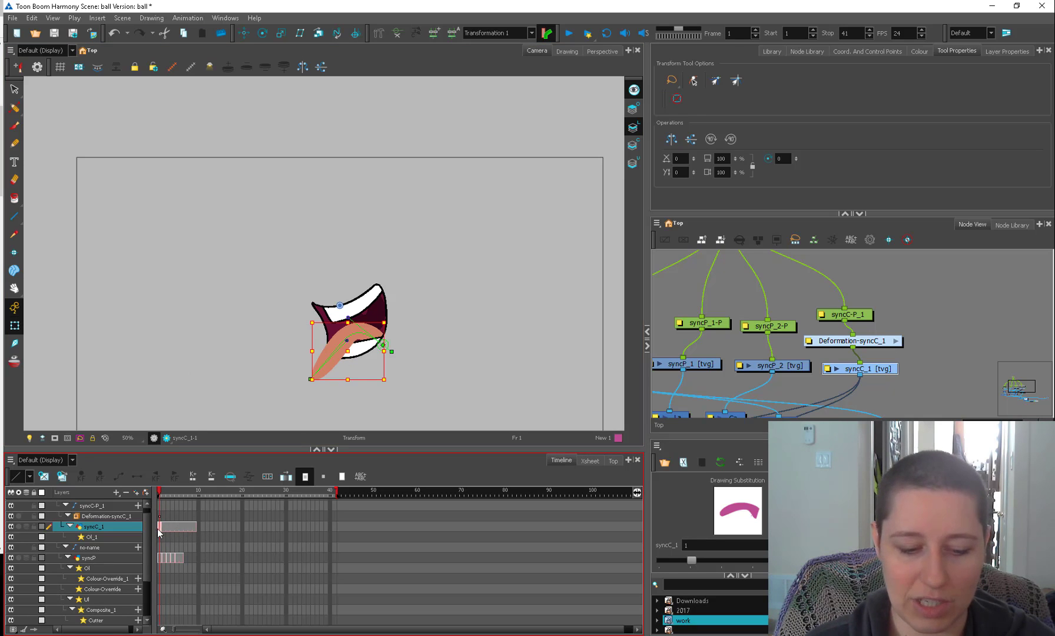
left_click_drag(160, 490, 159, 494)
left_click(163, 494)
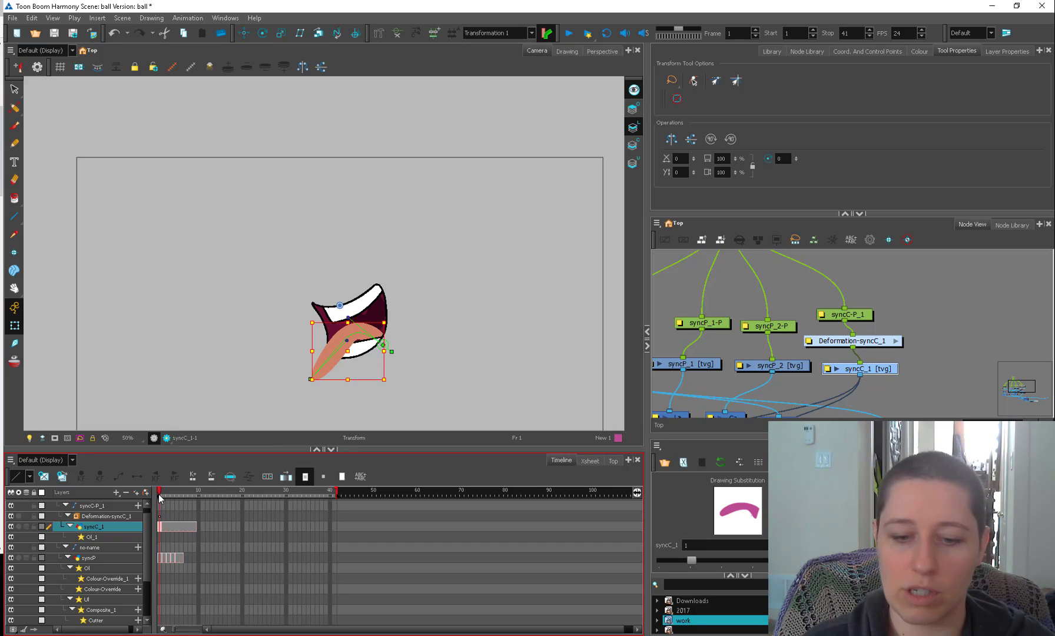
left_click(165, 527)
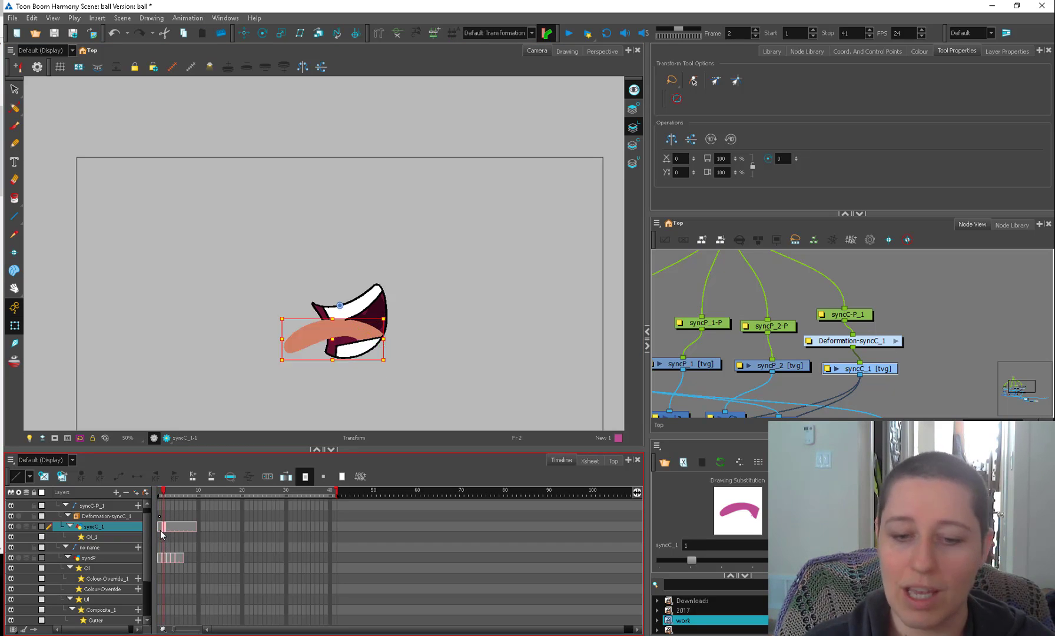
Enter the Deformation-syncC_1 group and inspect the layer properties of its Transformation-Switch node.
left_click_drag(875, 342, 888, 366)
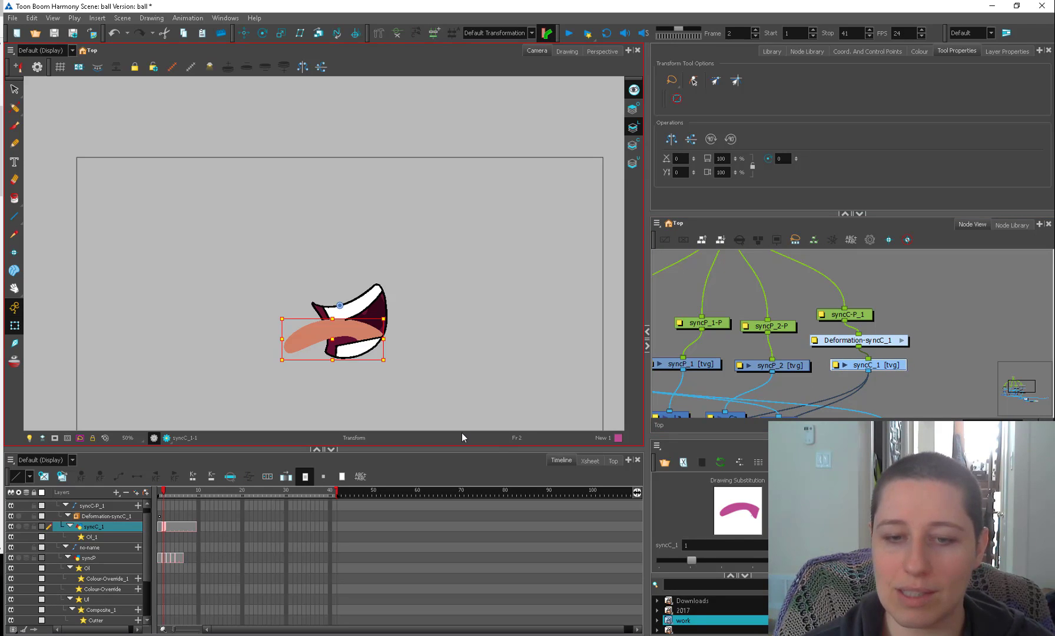
left_click_drag(878, 372, 875, 372)
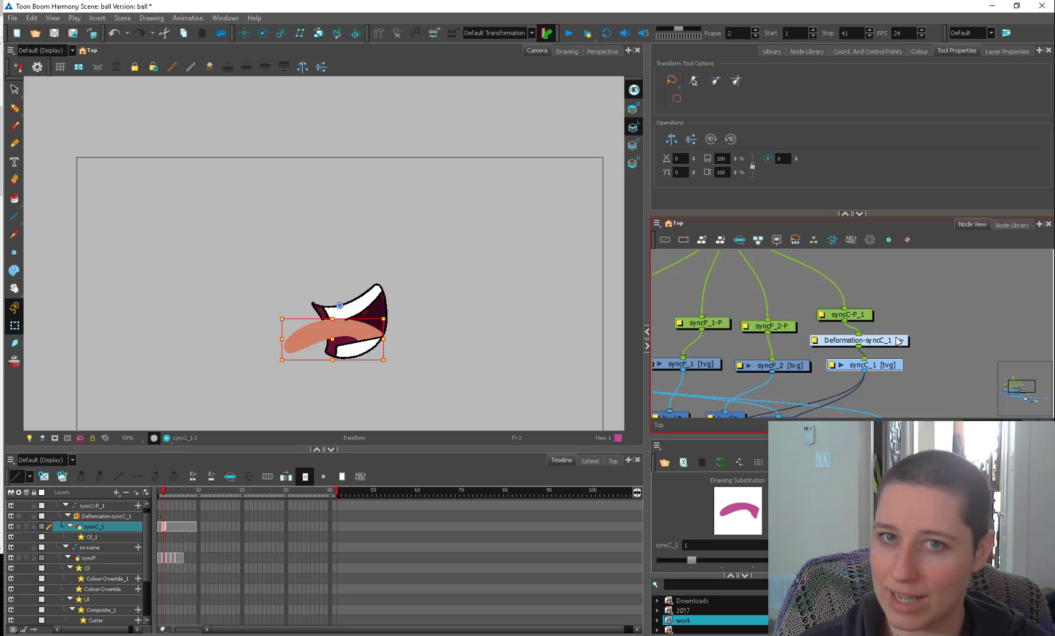
mouse_move(887, 370)
left_mouse_down()
mouse_move(876, 371)
mouse_move(889, 371)
left_mouse_up()
left_click(855, 357)
left_click(841, 346)
left_click(902, 340)
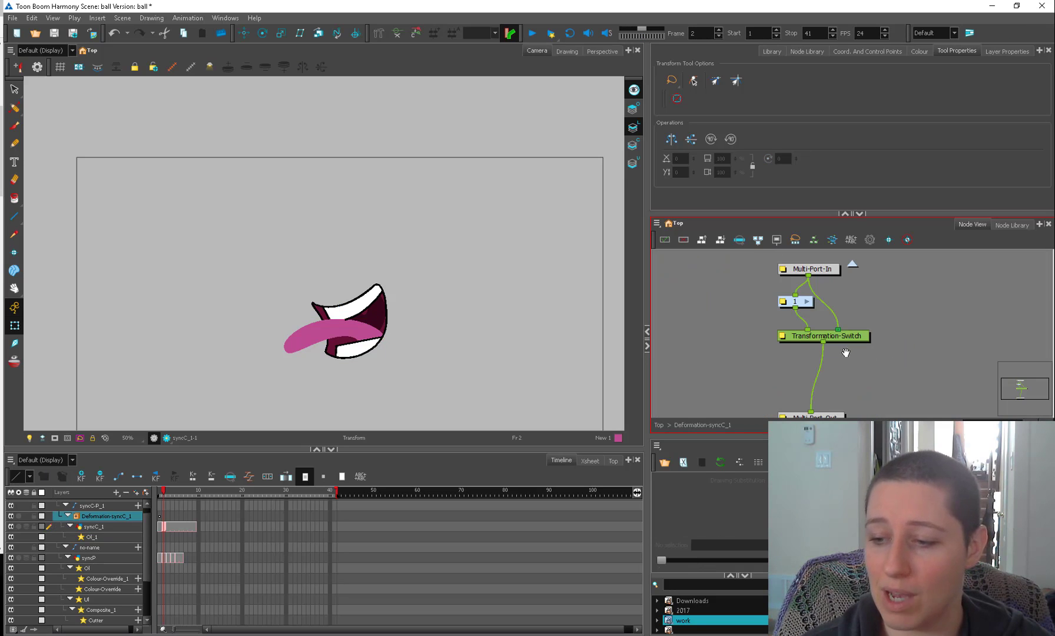
double_click(789, 341)
Rewire group 1 straight to Multi-Port-Out, bypassing the Transformation-Switch in the Deformation-syncC_1 group, and return to the top level.
left_click_drag(844, 355, 746, 301)
left_click_drag(803, 382, 840, 318)
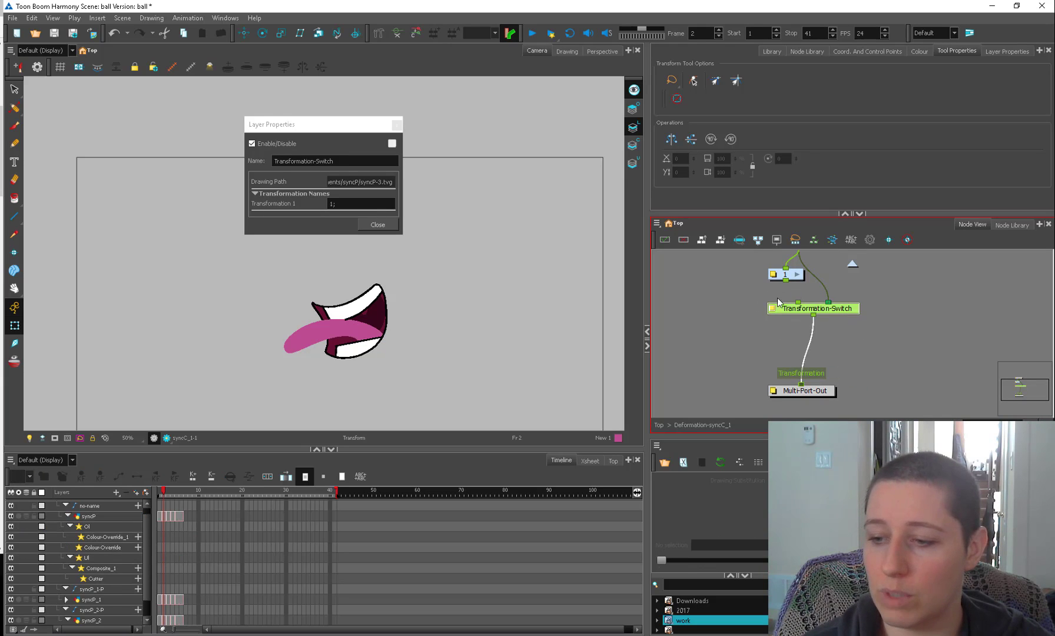
left_click_drag(779, 296, 785, 282)
left_click(797, 274)
left_click(711, 426)
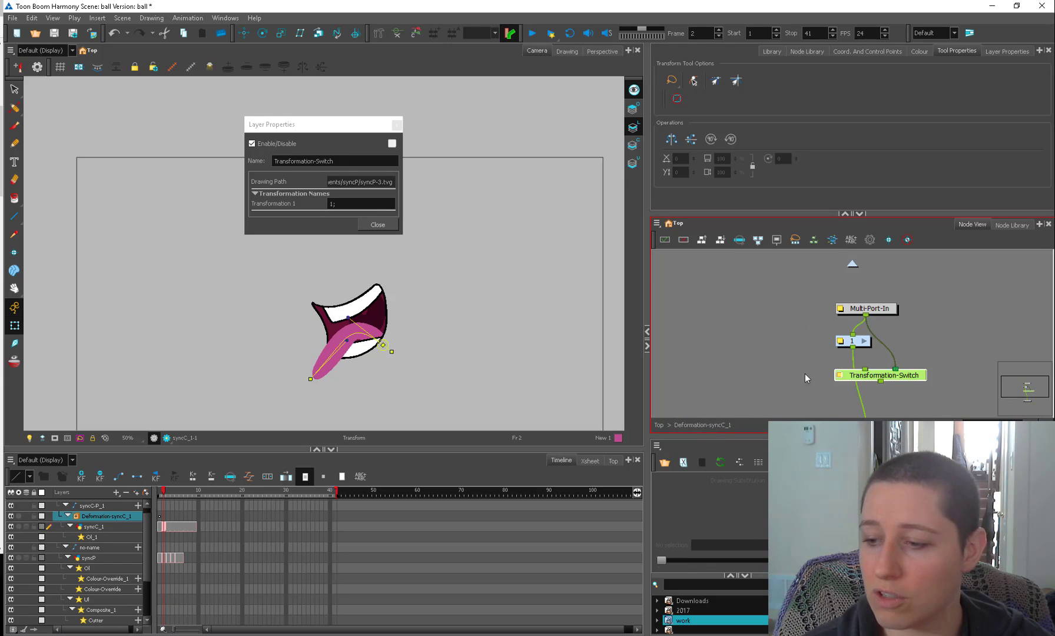
left_click(864, 340)
left_click(710, 424)
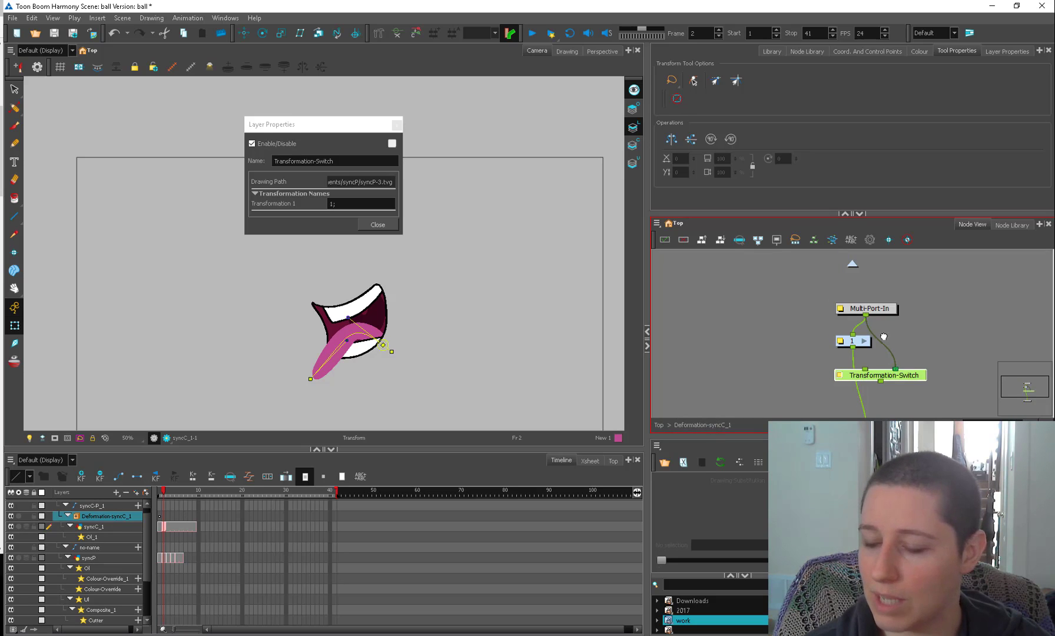
left_click_drag(798, 295, 753, 340)
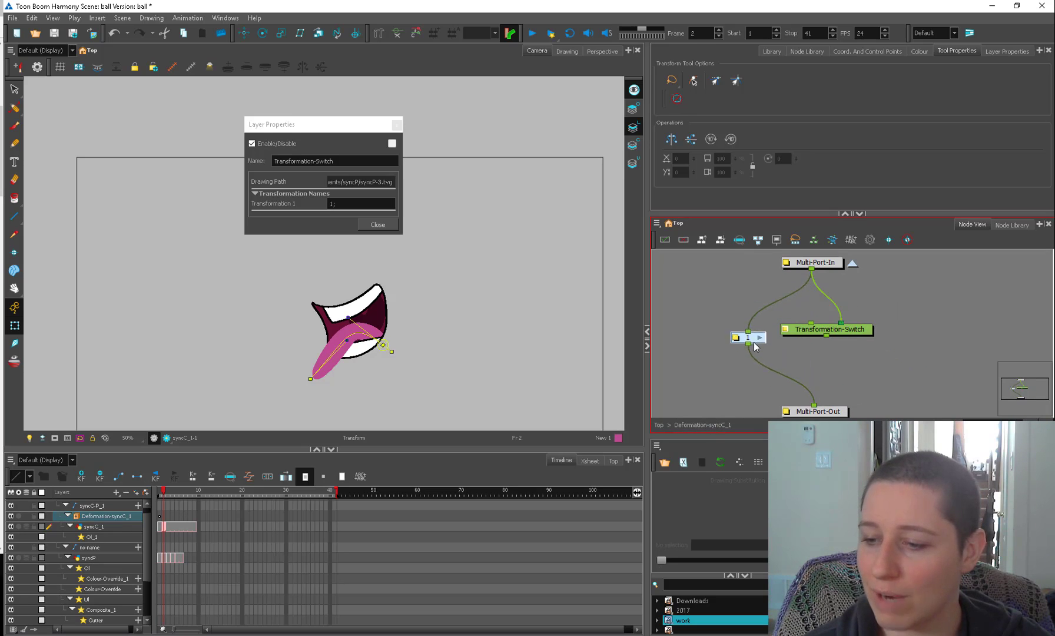
left_click(658, 424)
Set the syncC_1 layer's drawing to 2 at frame 6.
left_click_drag(869, 371, 854, 371)
left_click(180, 528)
left_click(189, 529)
left_click(181, 528)
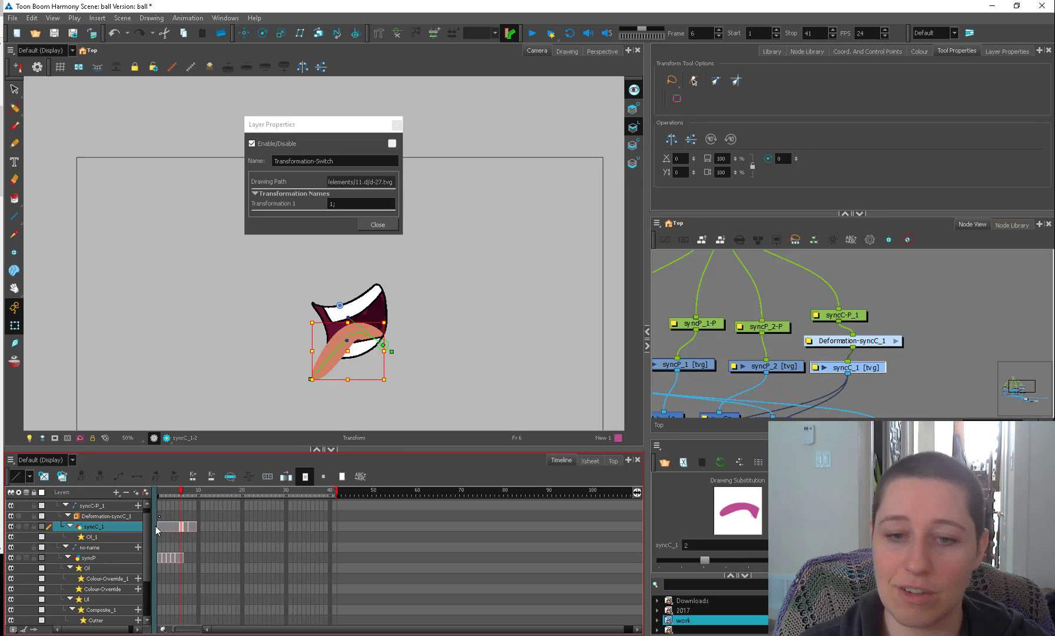
Delete the Deformation-syncC_1 group and move the syncC-P_1 peg closer to the syncC_1 drawing node.
left_click(850, 340)
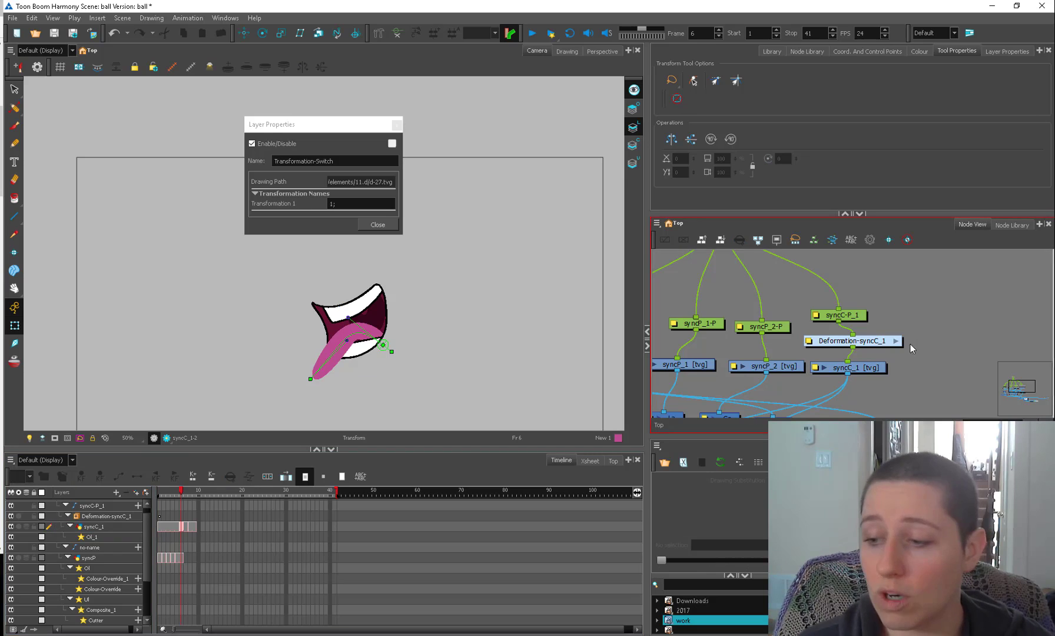
key("Delete")
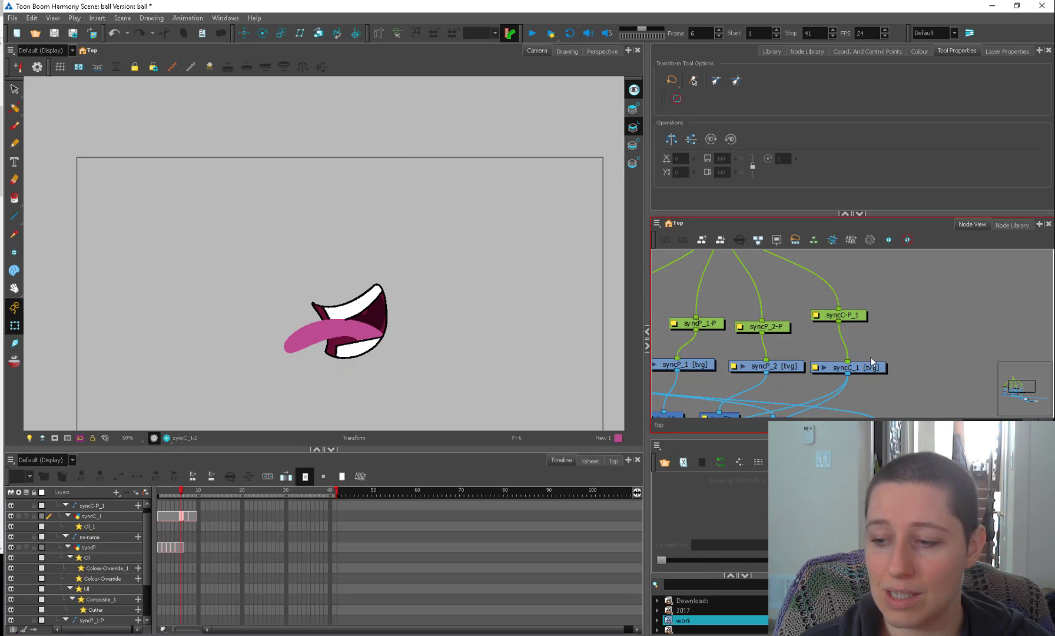
left_click(873, 367)
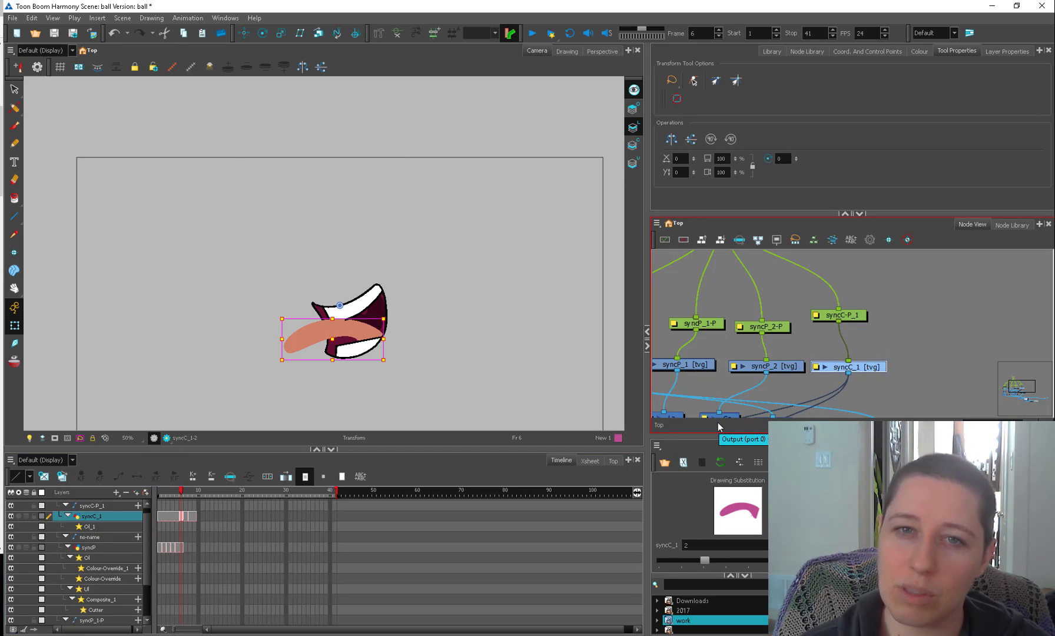
left_click(918, 325)
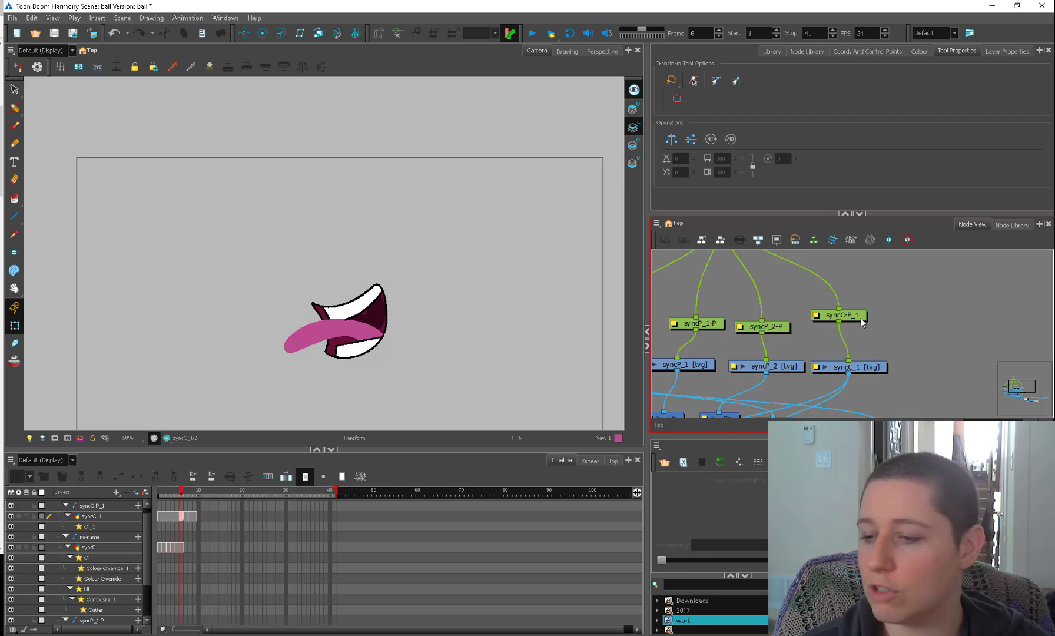
left_click_drag(861, 321, 876, 332)
left_click(744, 403)
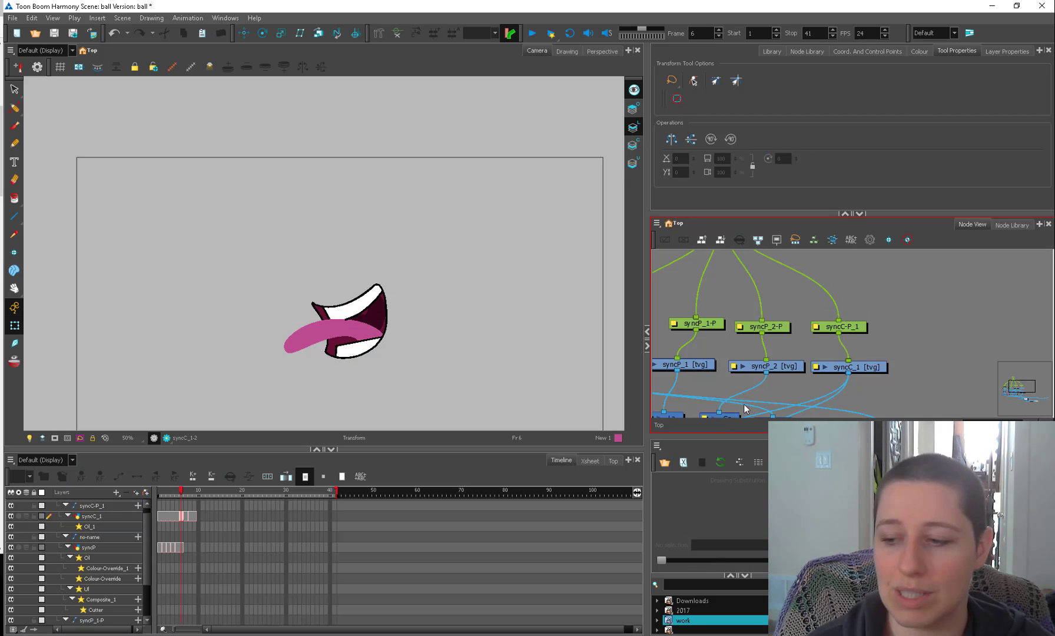
left_click(861, 367)
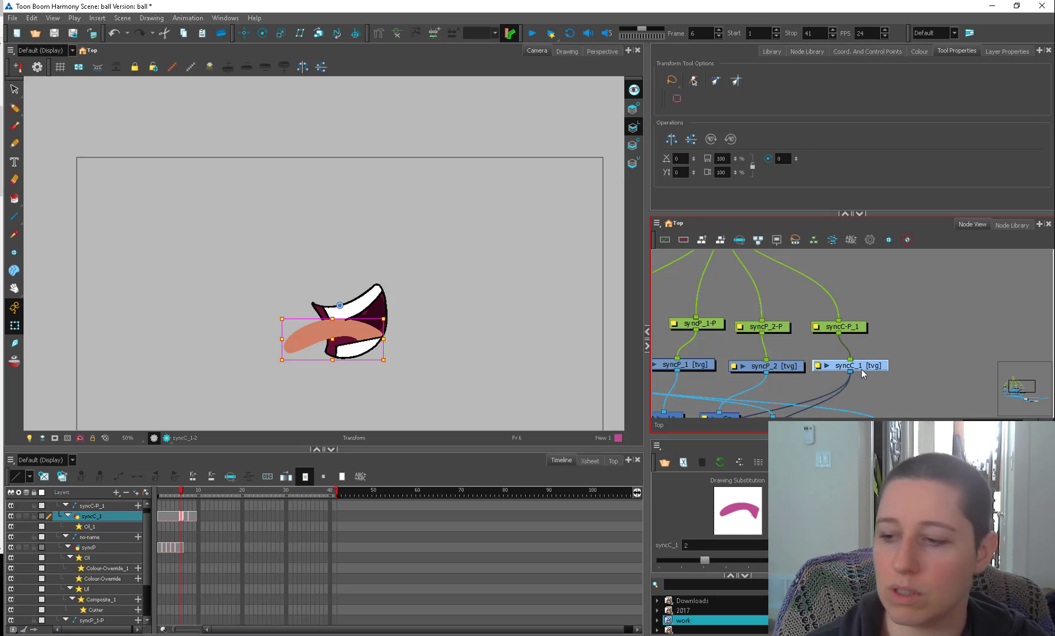
left_click(899, 354)
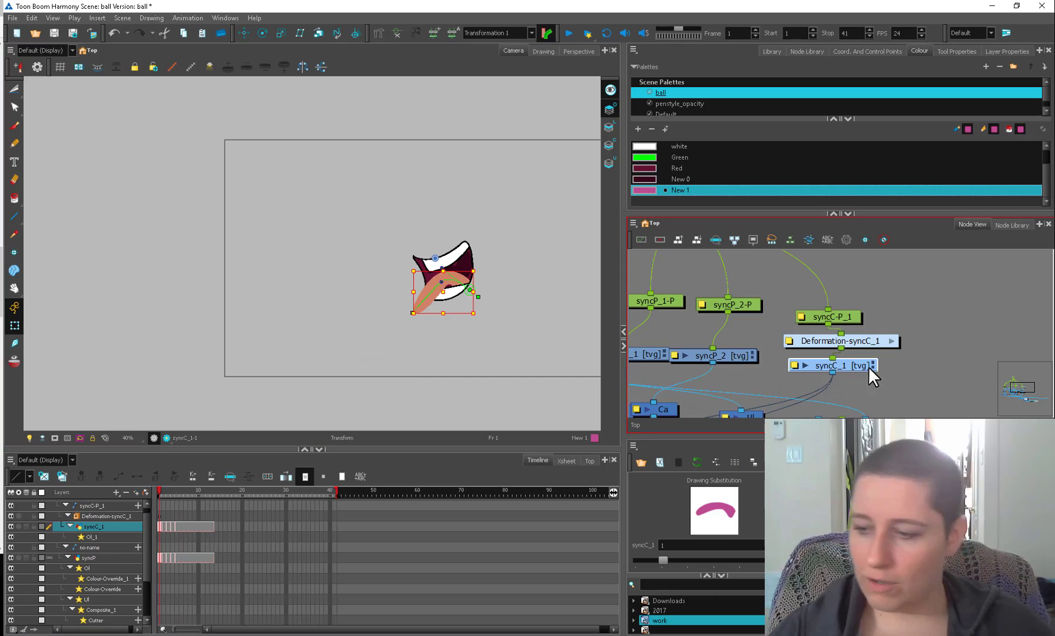
Select all layers synced with the syncC_1 drawing layer.
left_click_drag(870, 367, 864, 372)
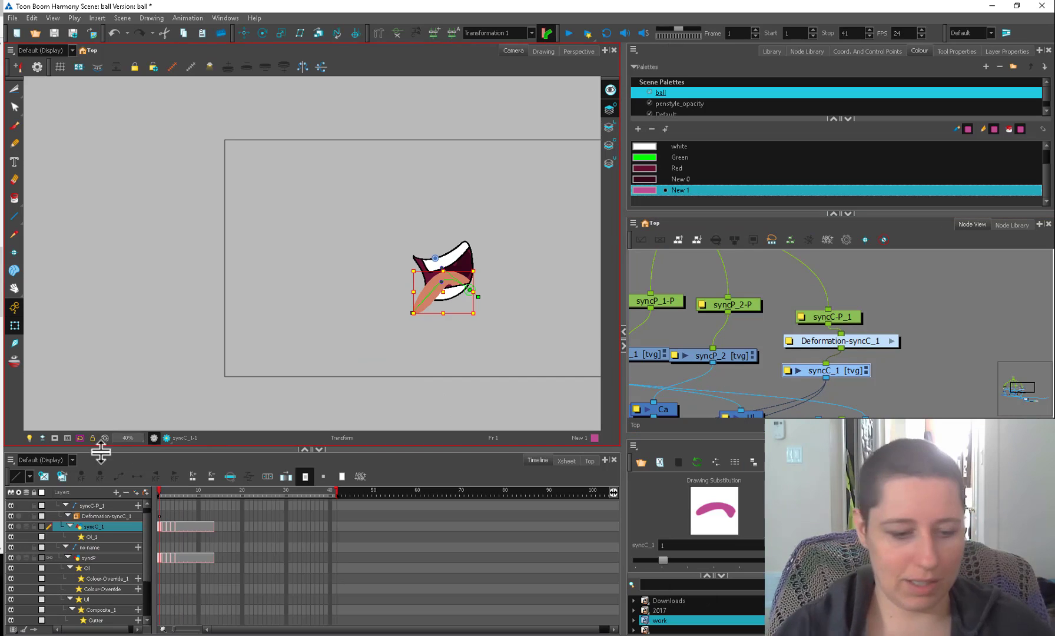
left_click(11, 458)
mouse_move(53, 487)
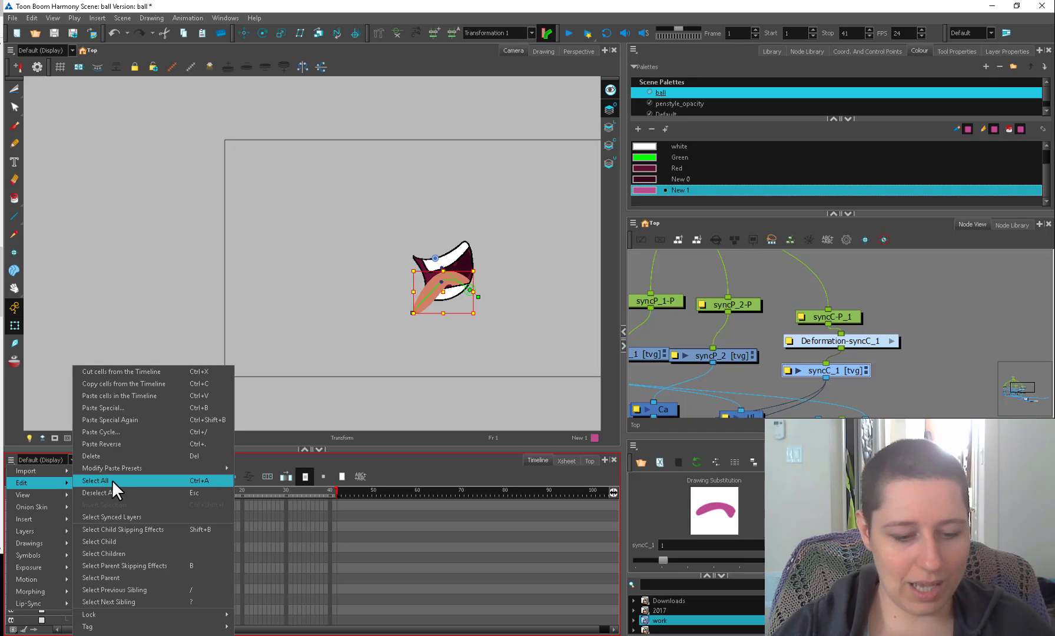
left_click(149, 517)
scroll(860, 377, "down", 2)
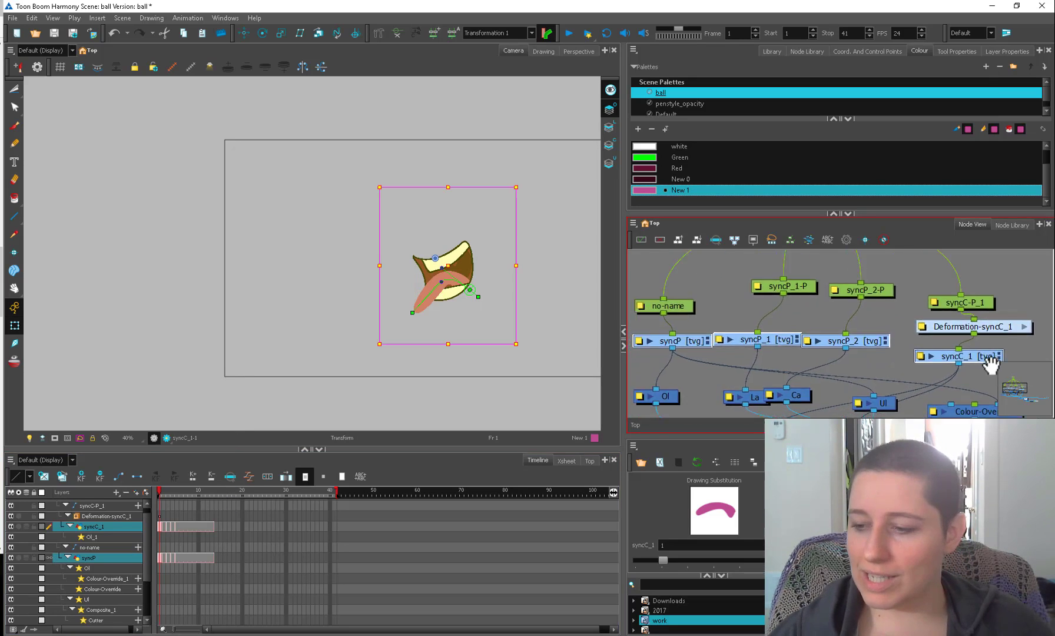
Run Select Synced Layers once more on the selected mouth drawings and clear the selection.
left_click(10, 460)
left_click(13, 464)
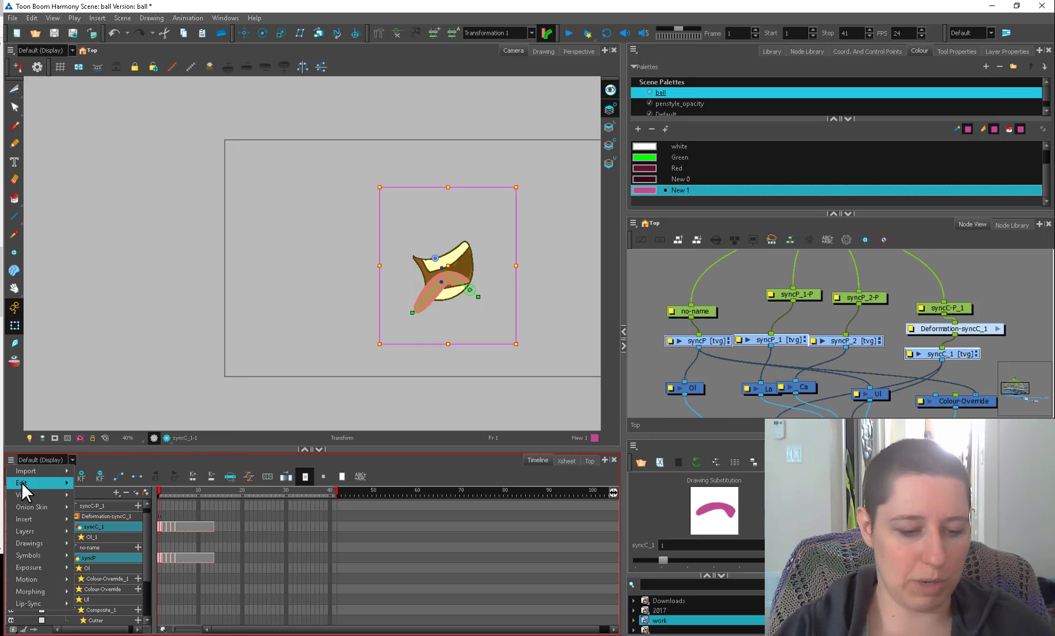
mouse_move(24, 482)
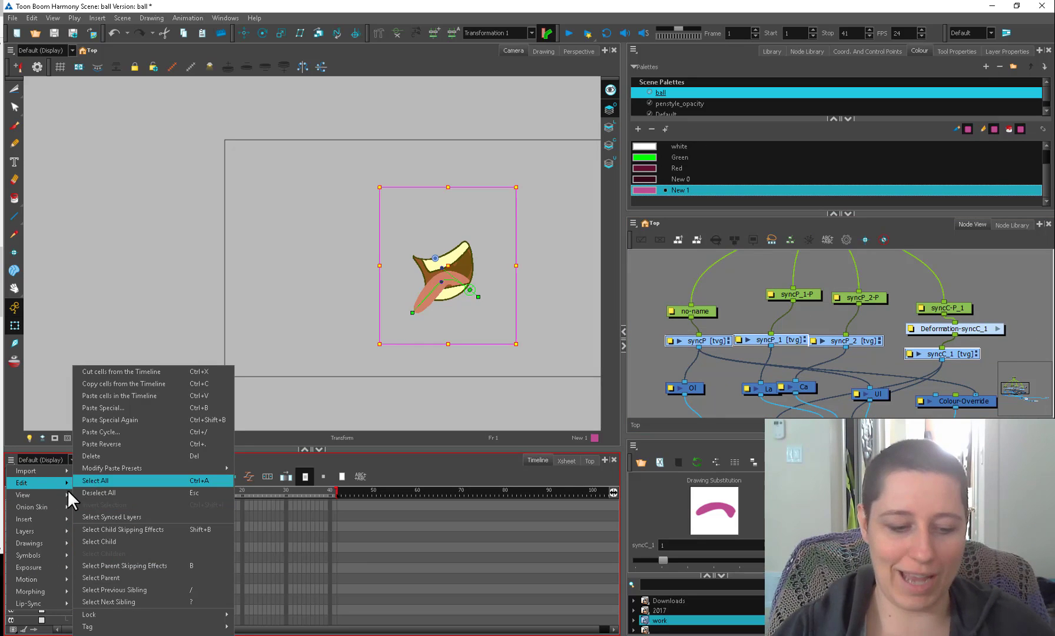
left_click(140, 516)
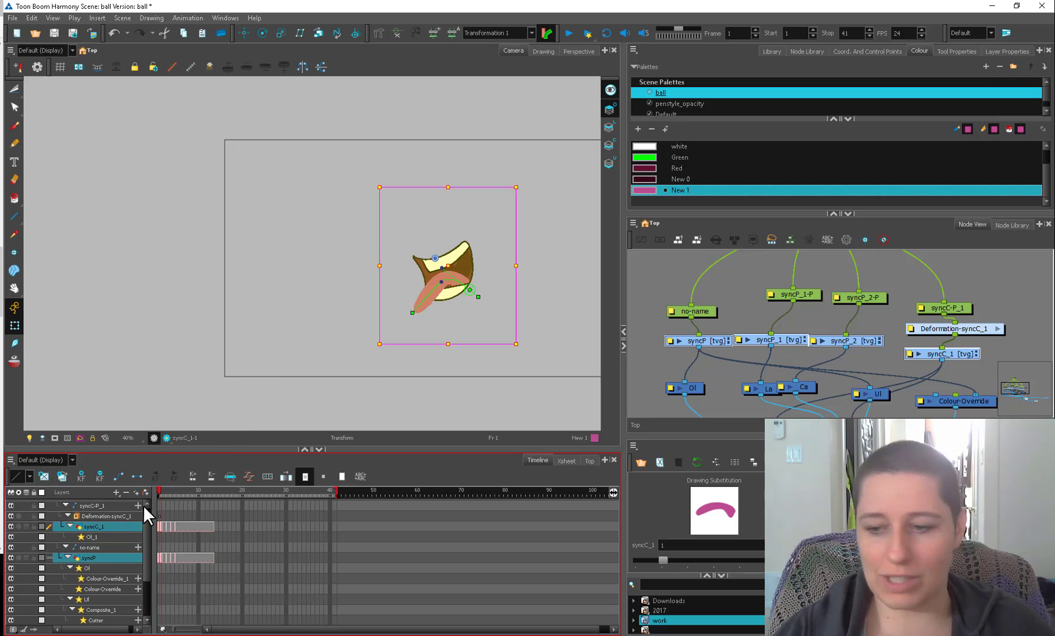
left_click(663, 367)
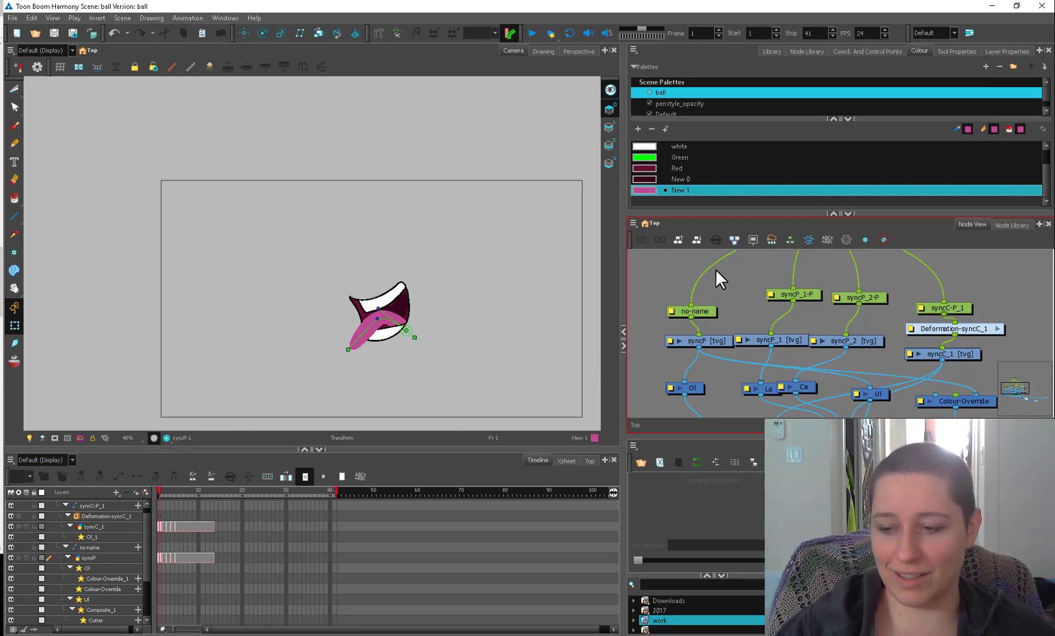
Rearrange the syncP, syncC_1, Deformation-syncC_1 and syncC-P_1 nodes so they sit tidily in the node network.
left_click_drag(714, 341, 704, 342)
left_click_drag(951, 355, 956, 348)
left_click_drag(963, 310, 954, 288)
left_click_drag(974, 329, 962, 313)
left_click_drag(960, 352, 960, 341)
left_click(995, 327)
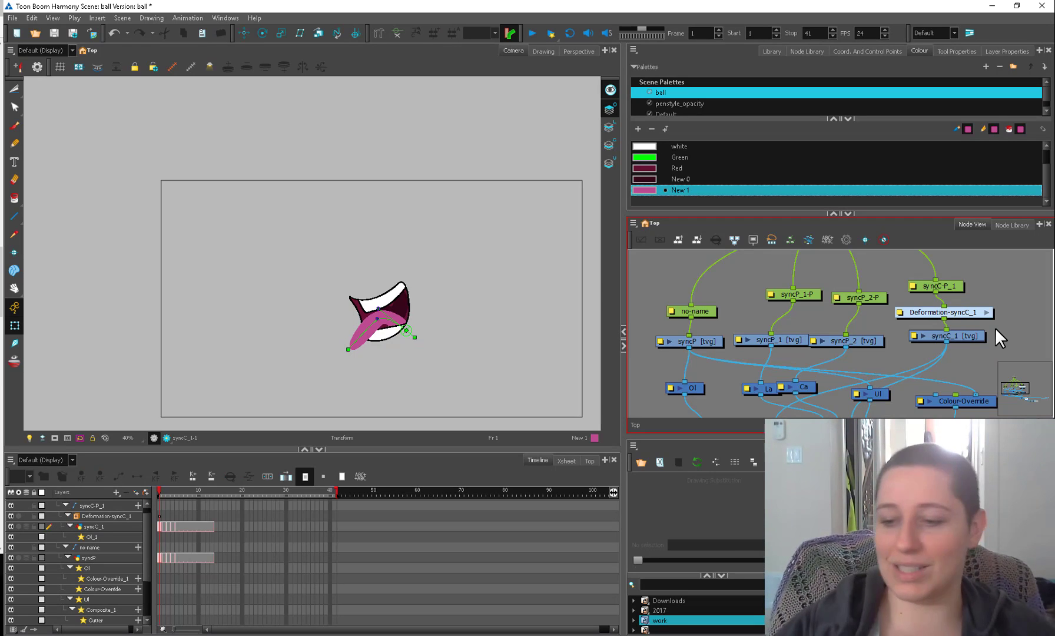
Select the mouth in the camera view and move the tongue deformation's tip point slightly downward.
left_click(380, 312)
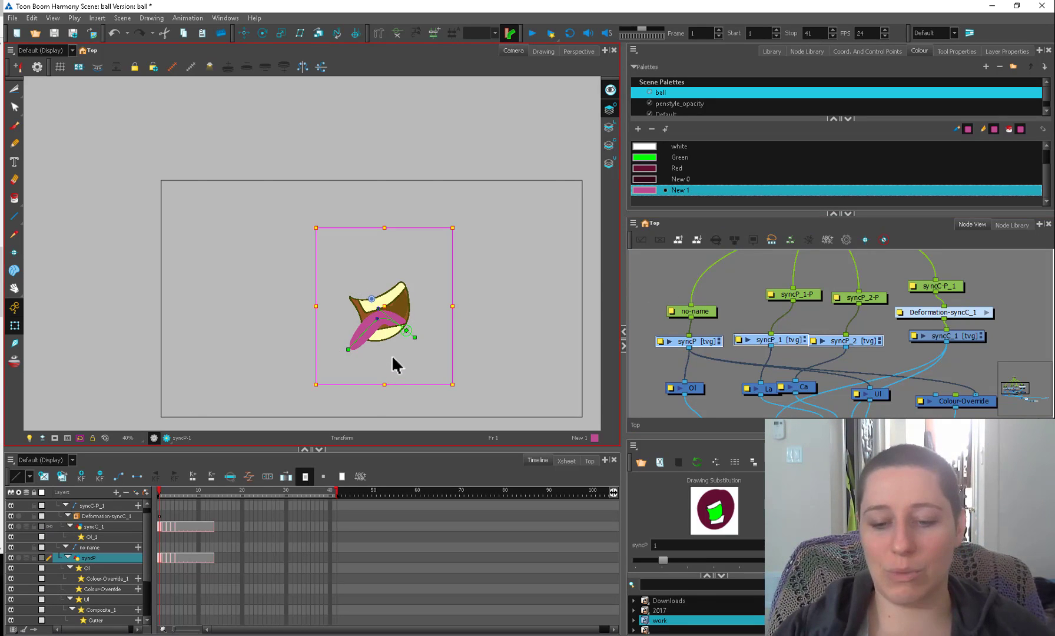
left_click(392, 357)
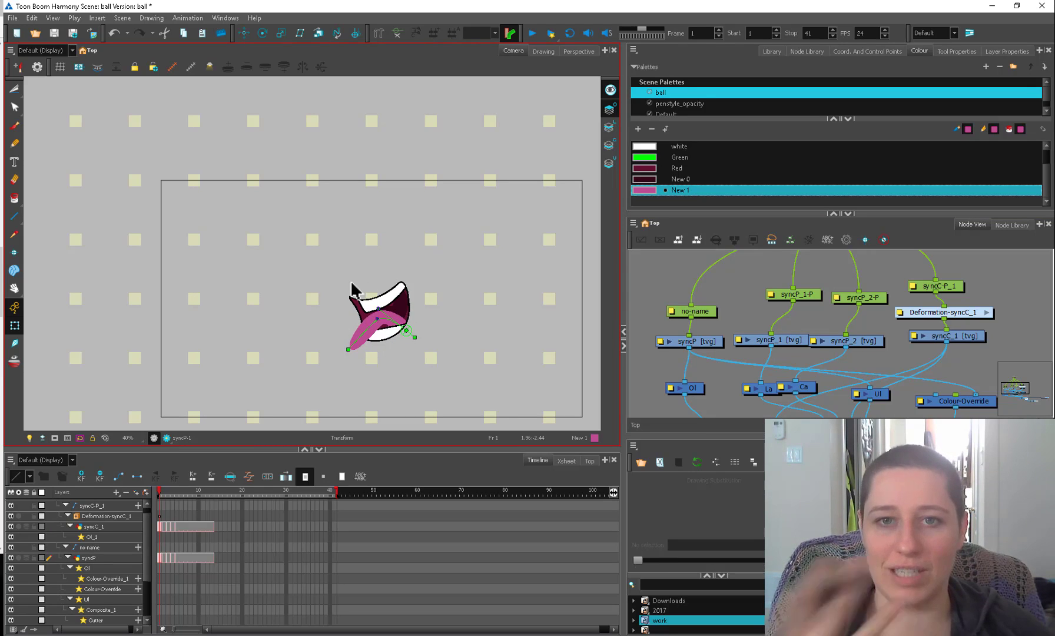
left_click(352, 353)
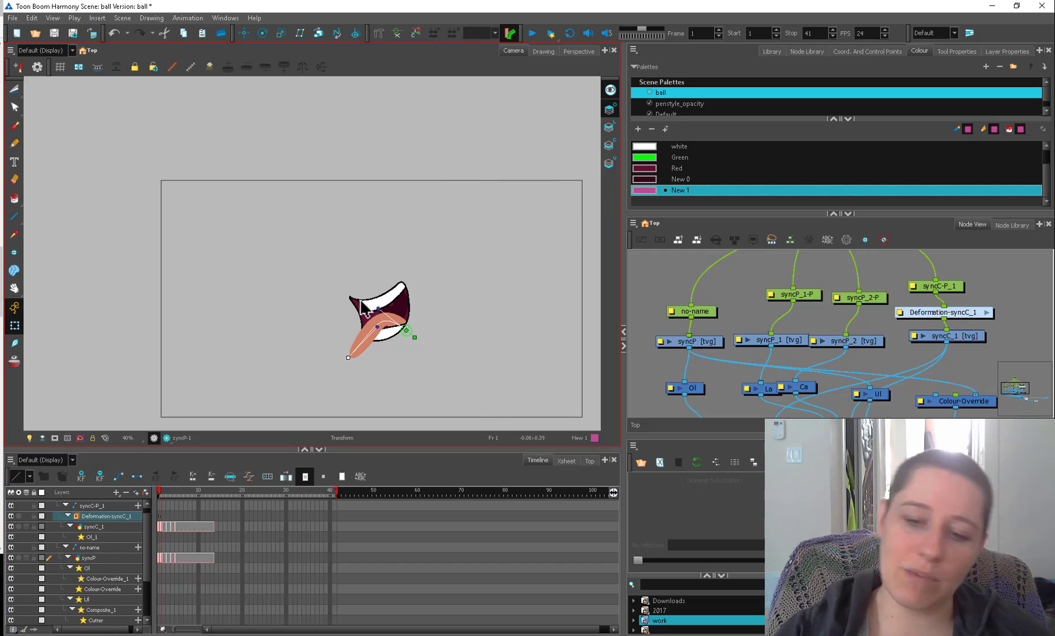
Select the upper teeth, syncP_2 and syncC_1 in turn to examine which drawing nodes show sync indicators.
left_click(377, 321)
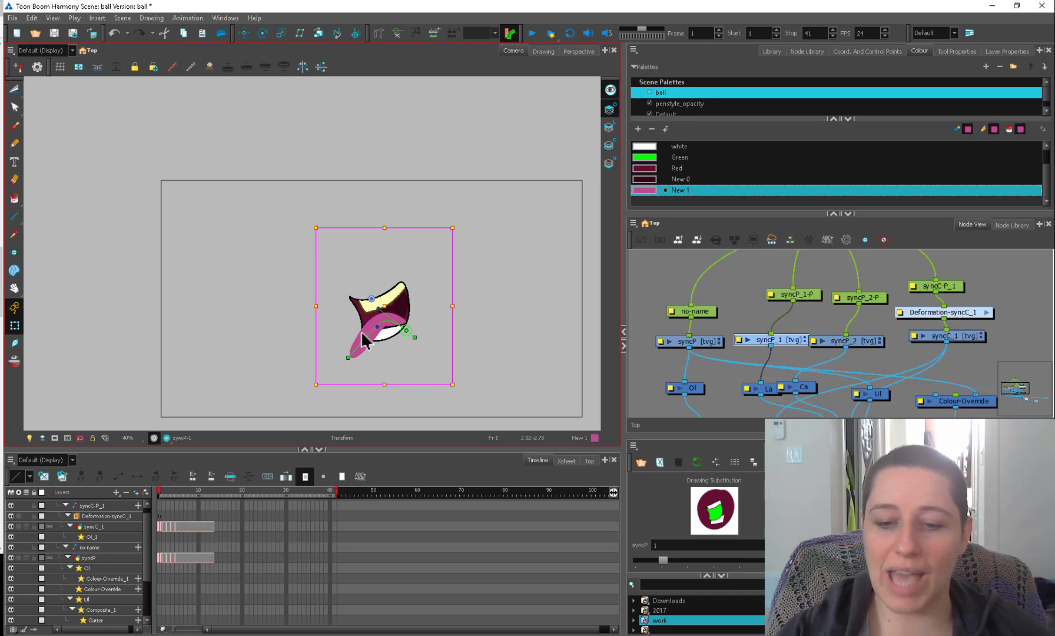
left_click(384, 309)
left_click(488, 259)
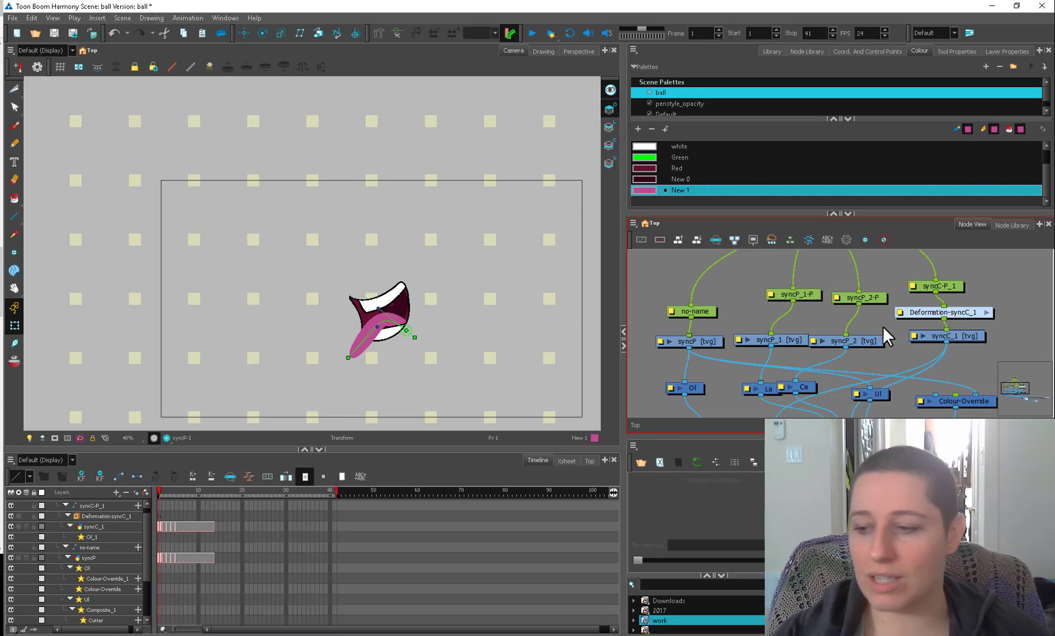
left_click_drag(873, 337, 881, 338)
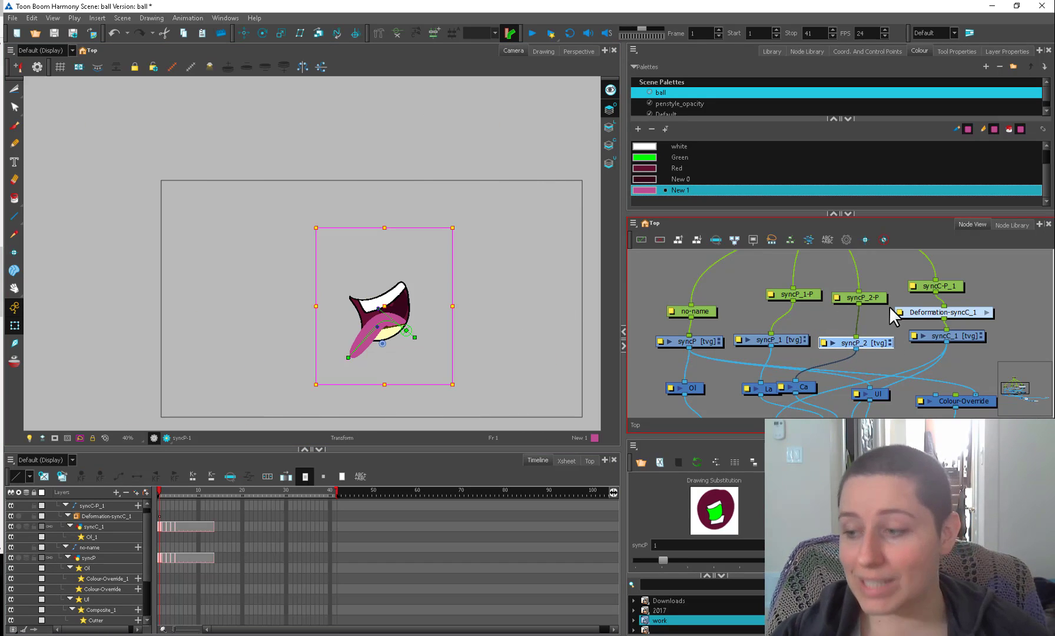
left_click_drag(961, 336, 962, 340)
left_click(1005, 338)
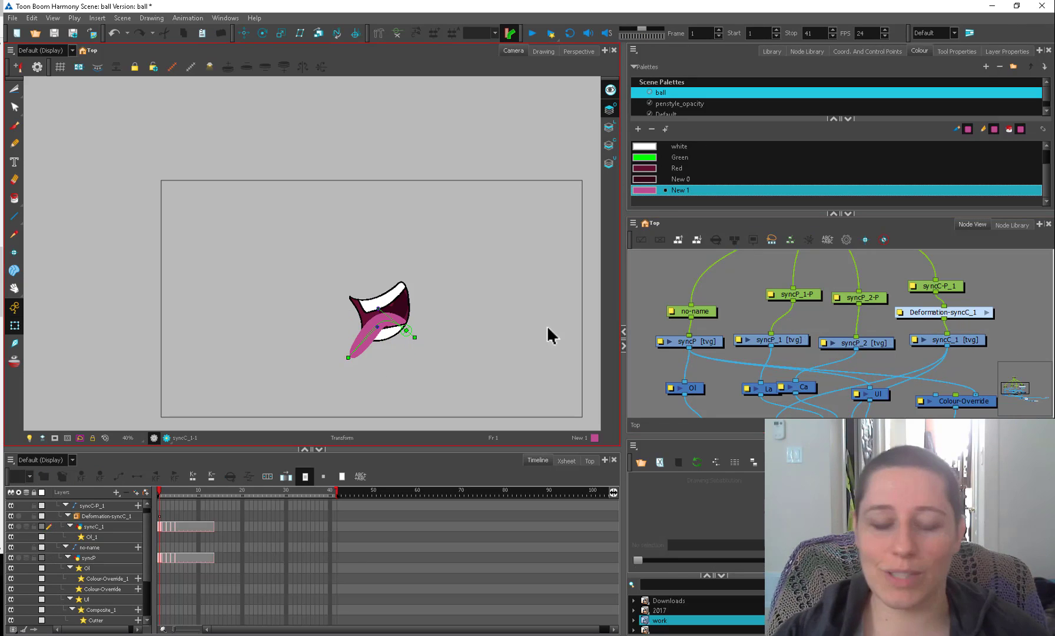